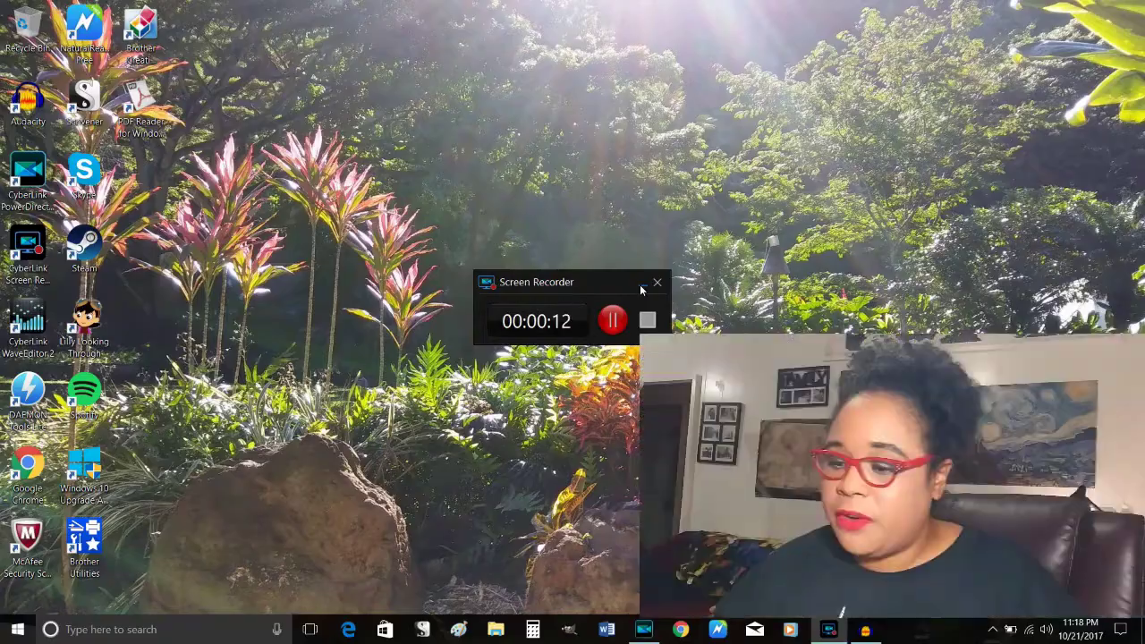
- Switch to the Scrivener window with the Blood Roses Restructured project open
key("alt+Tab")
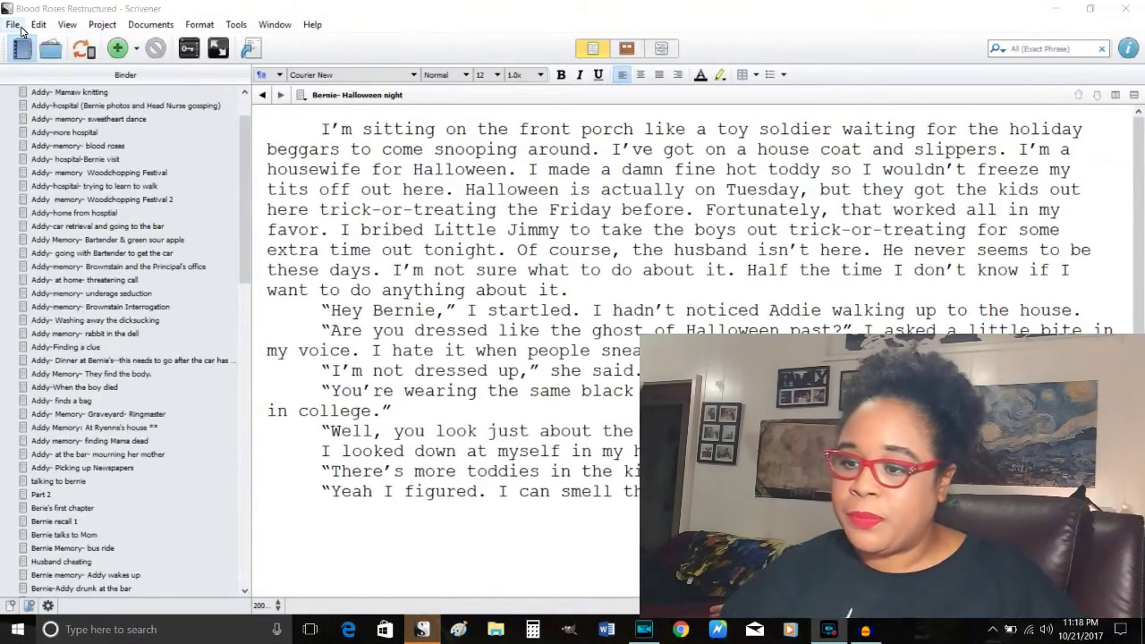
- Create a new project named Novella B from the Fiction 'Novel (with Parts)' template
left_click(14, 24)
left_click(32, 42)
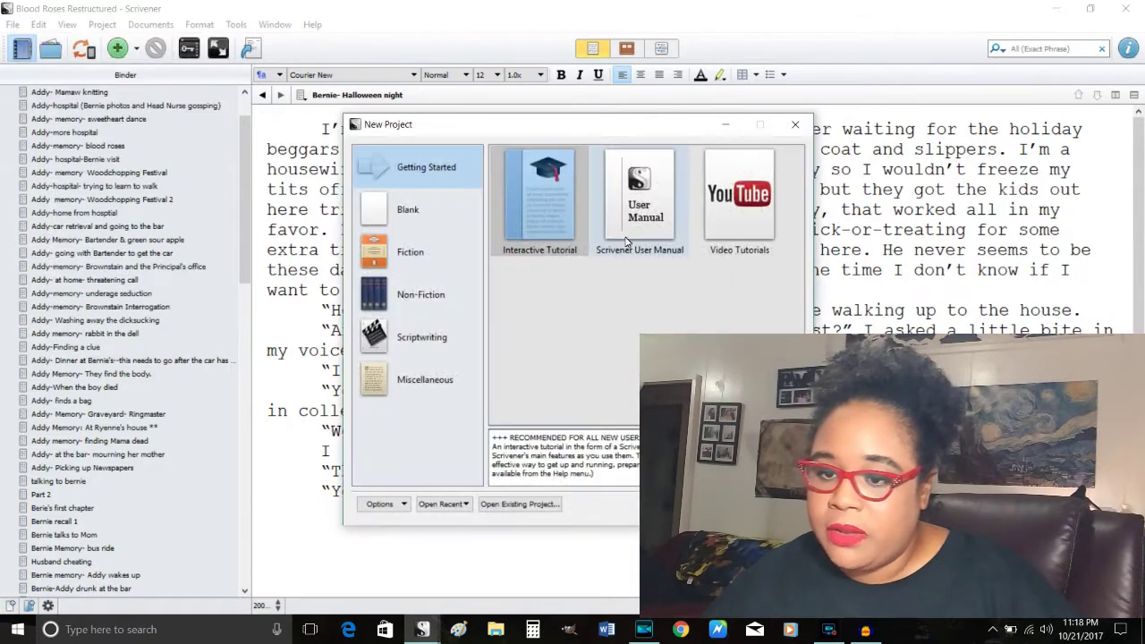
left_click(417, 254)
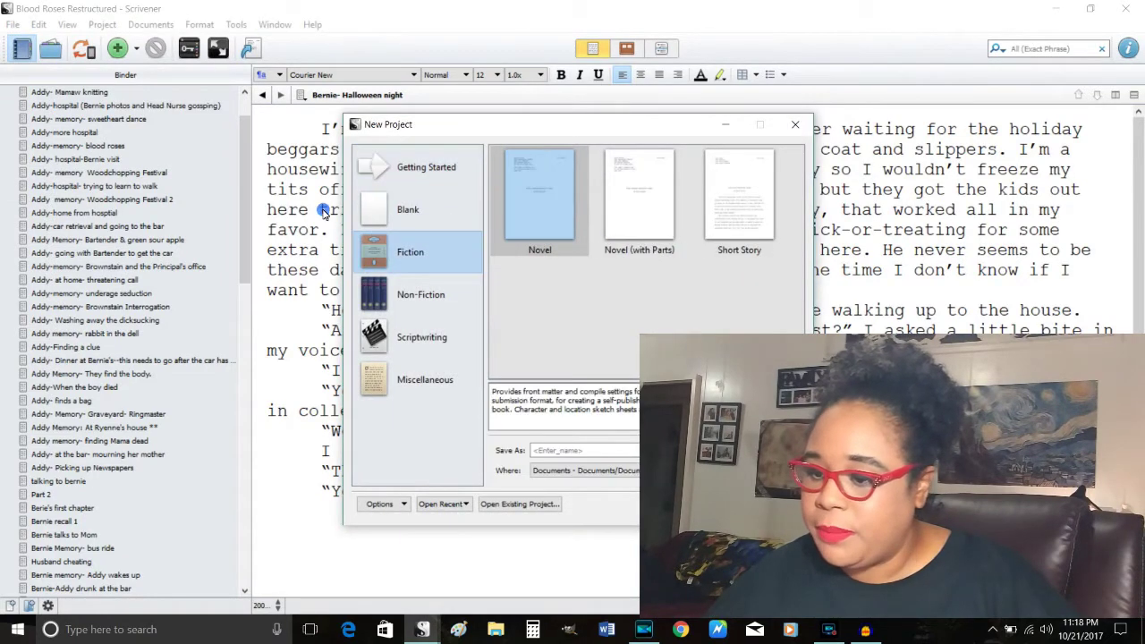
left_click(639, 197)
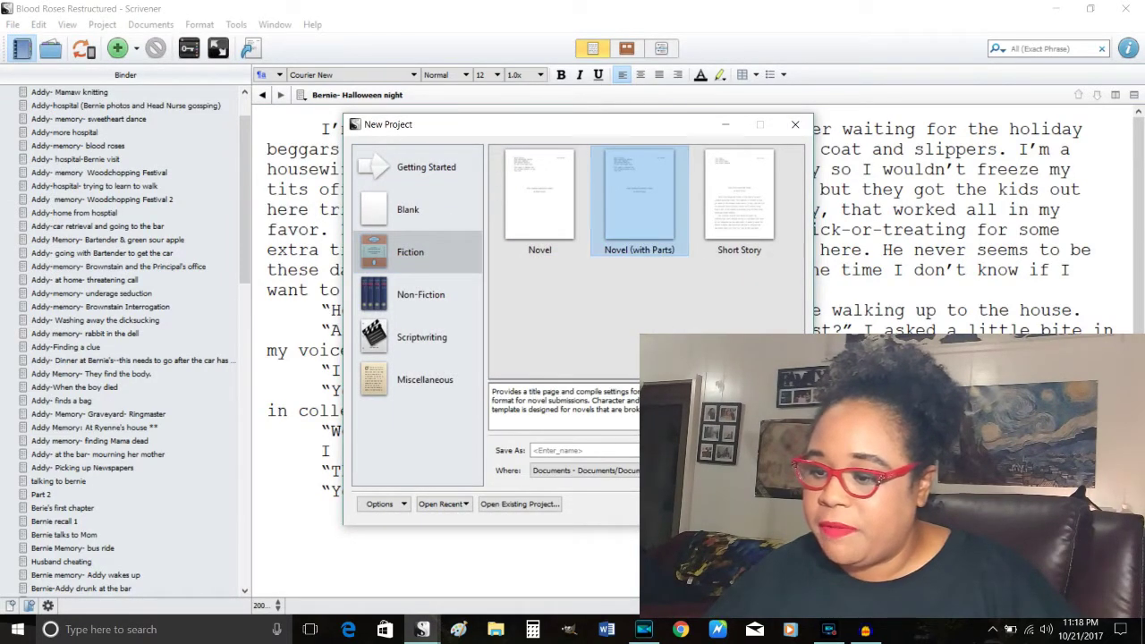
left_click(592, 450)
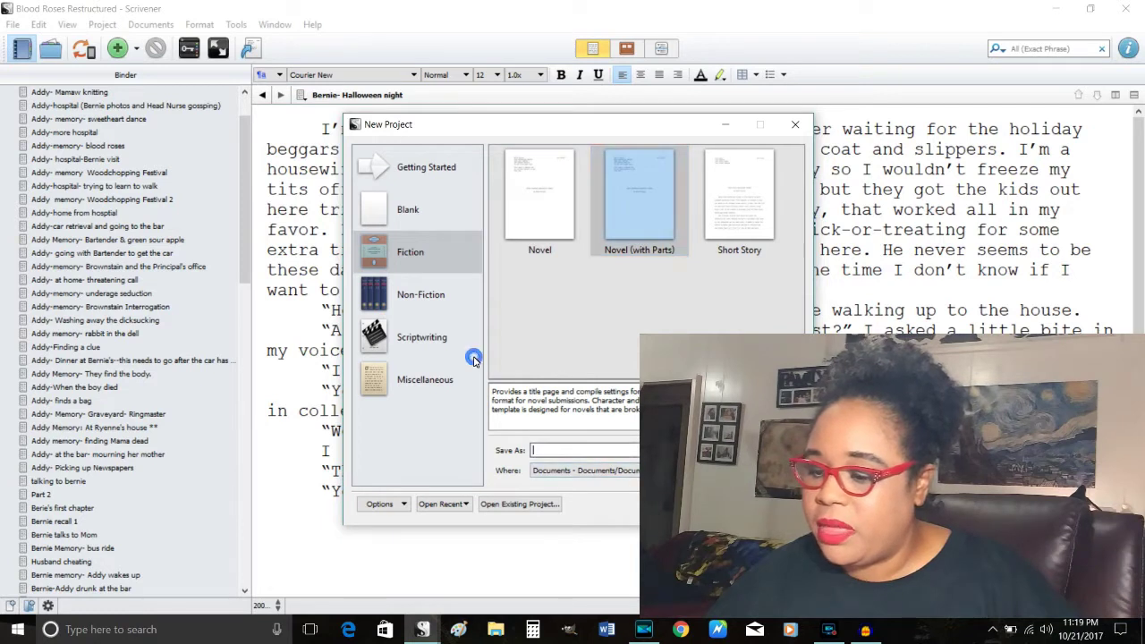
type("Novella B")
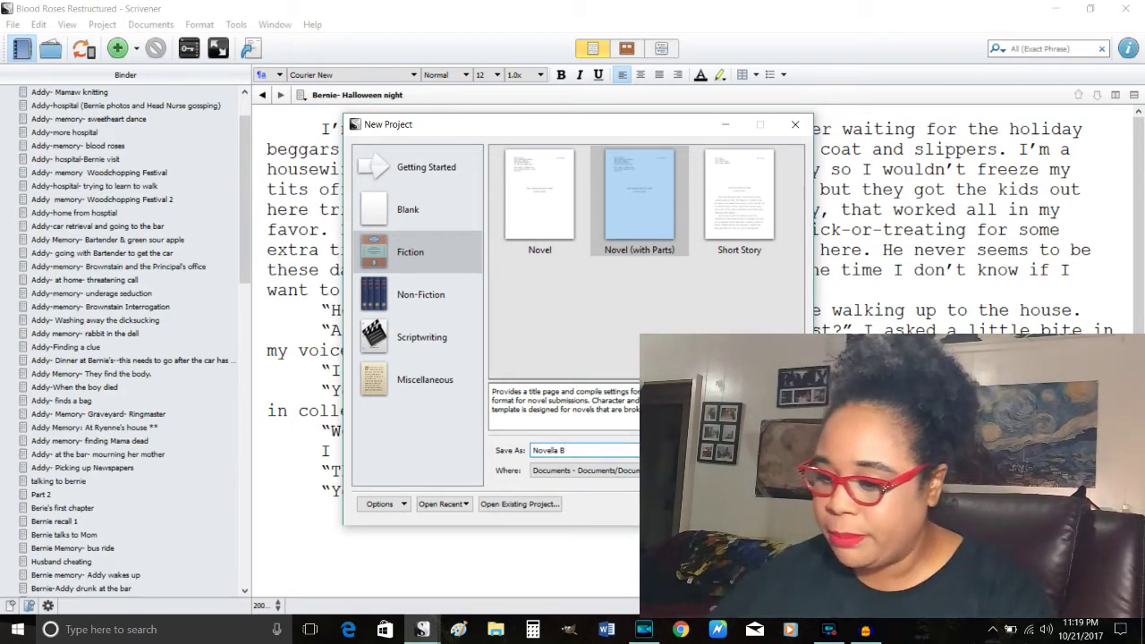
key("Return")
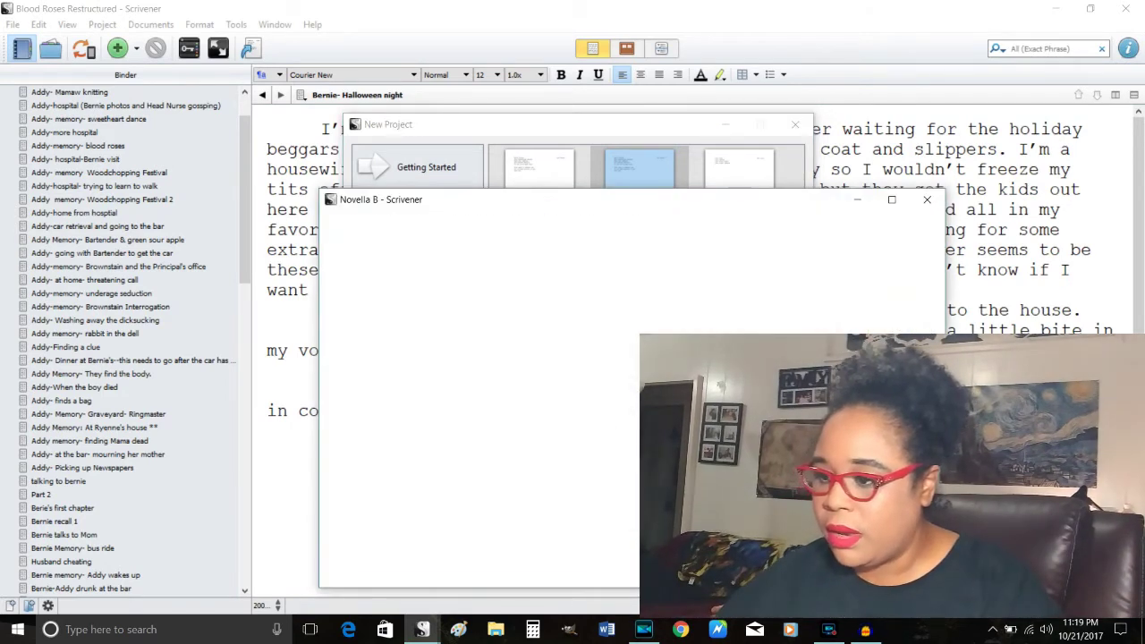
- Maximize the window and add a text document titled 'Descriptions' under the Characters folder
left_click(891, 200)
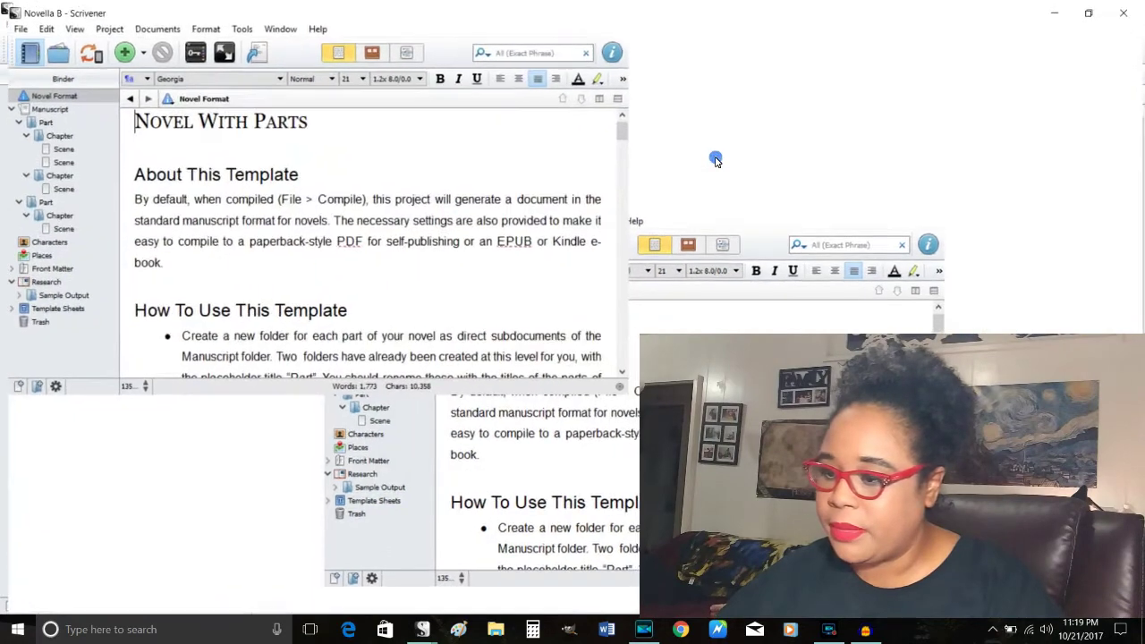
left_click(41, 239)
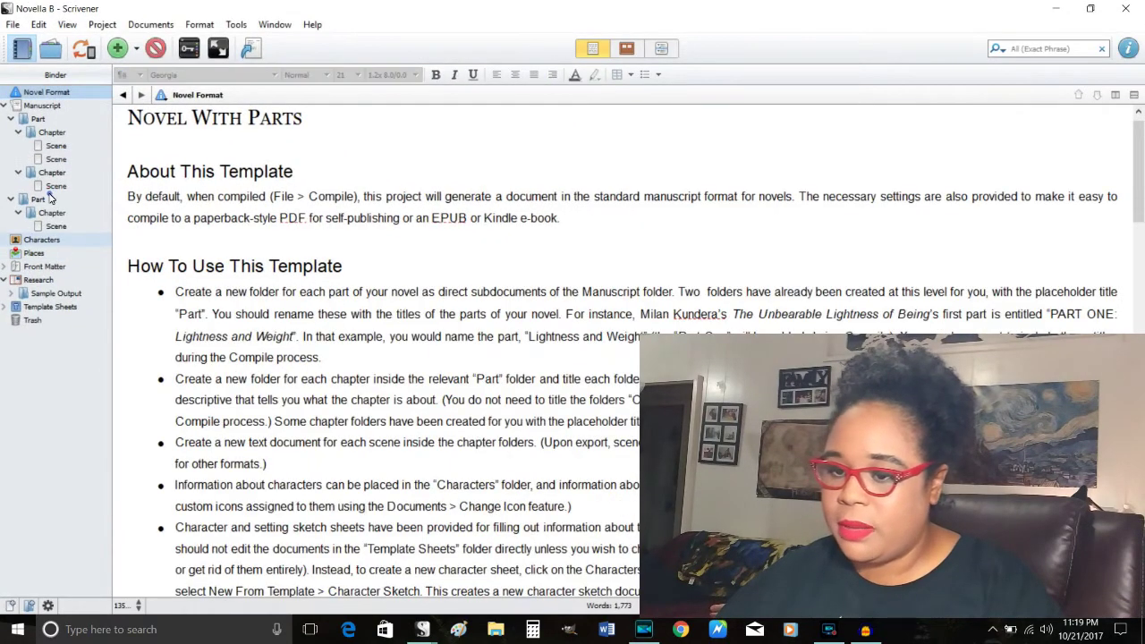
right_click(45, 244)
mouse_move(49, 249)
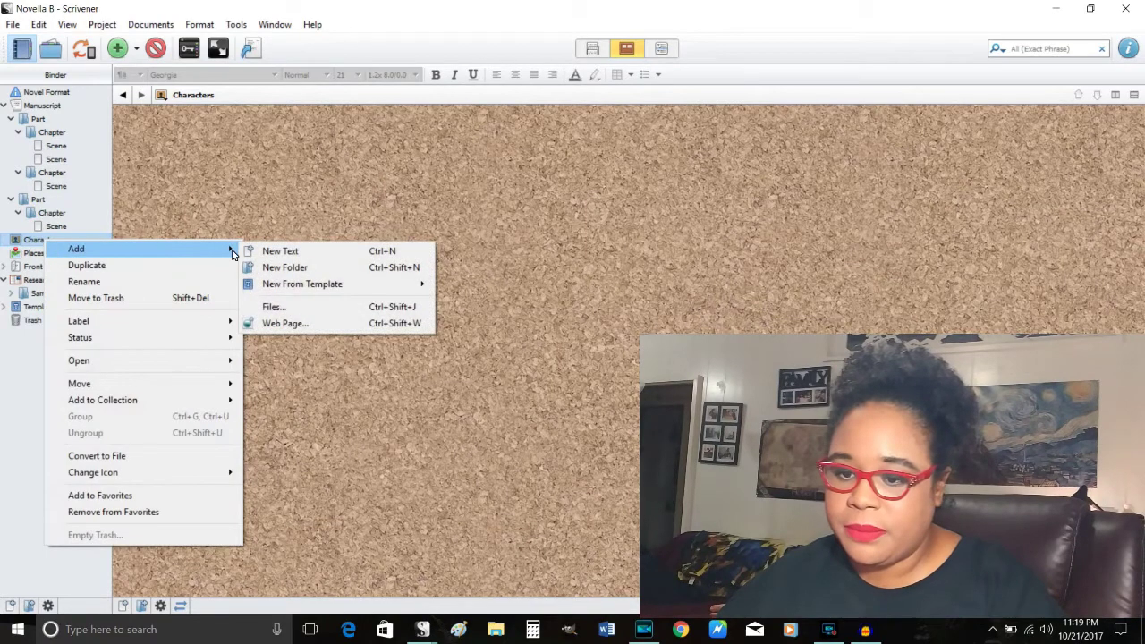
left_click(272, 252)
left_click(187, 95)
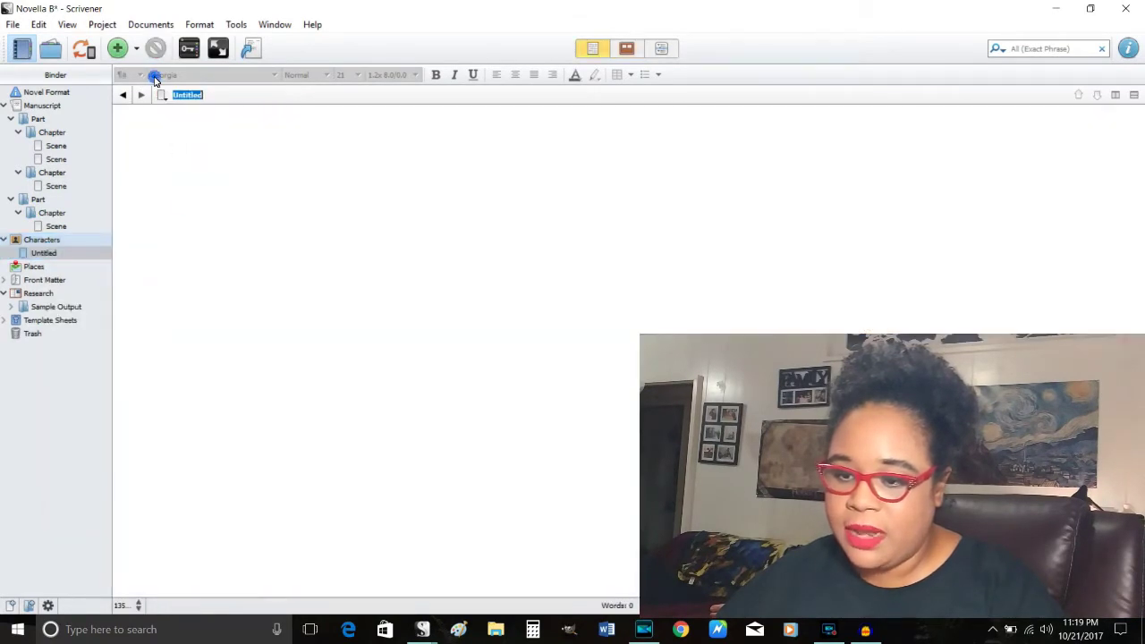
type("Des")
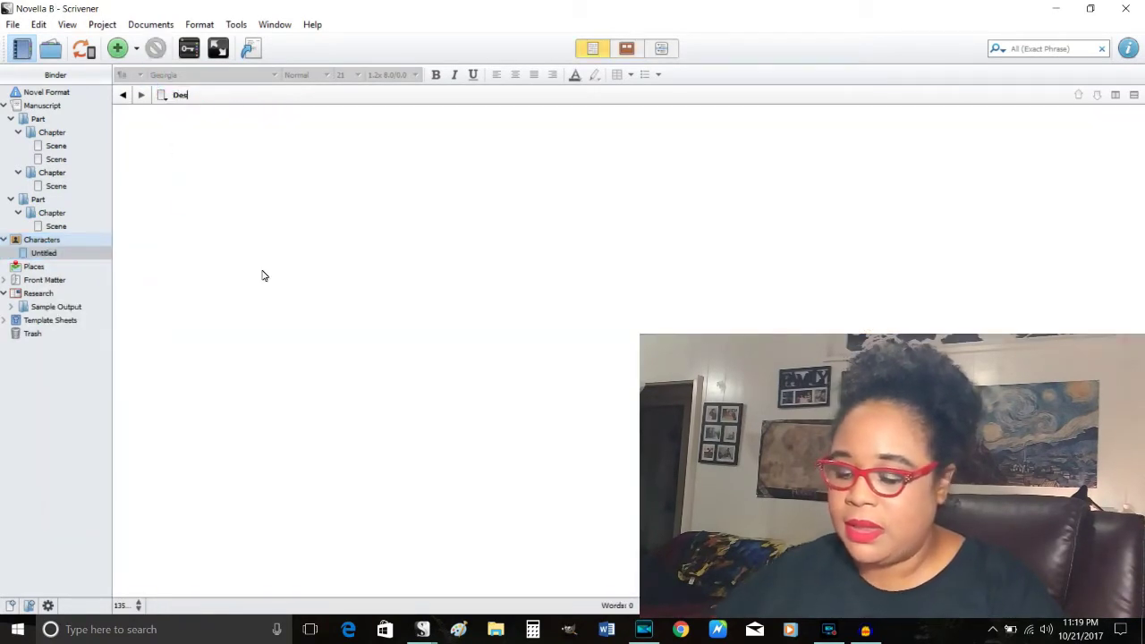
type("criptions")
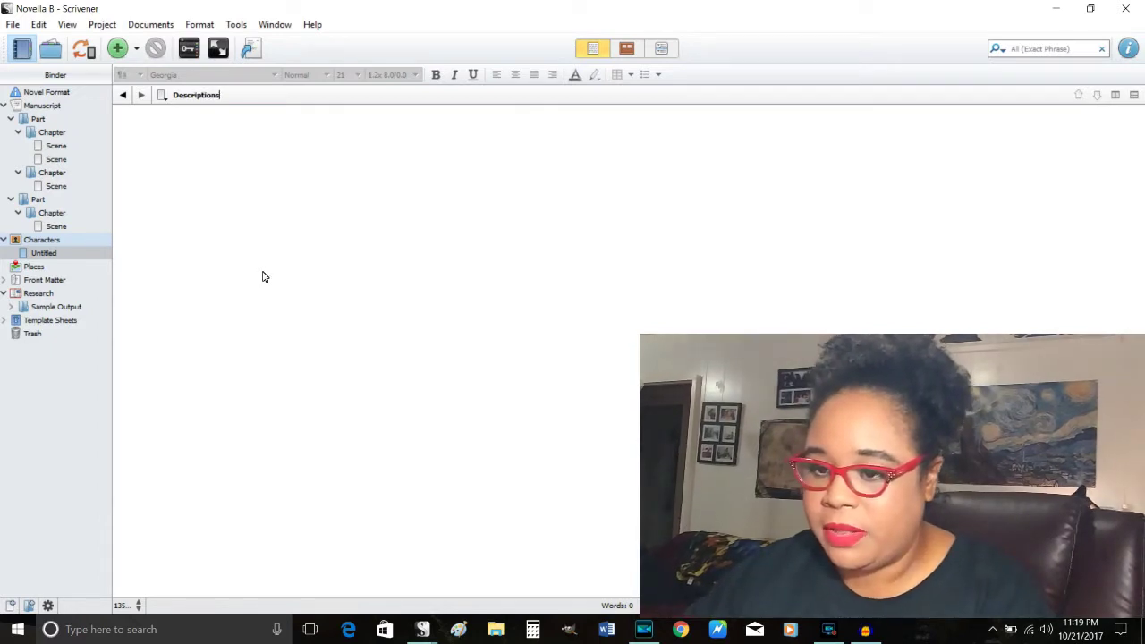
left_click(216, 155)
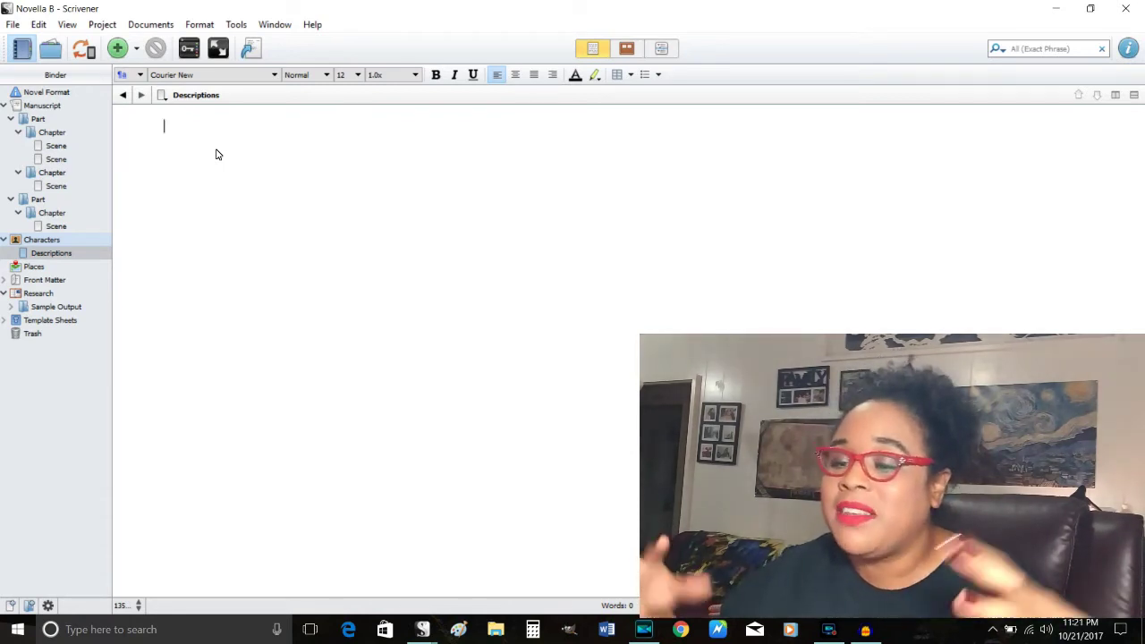
- Start the protagonist notes with 'Protag:', 'Female:' and 'Mid-20s' lines
type("Fem")
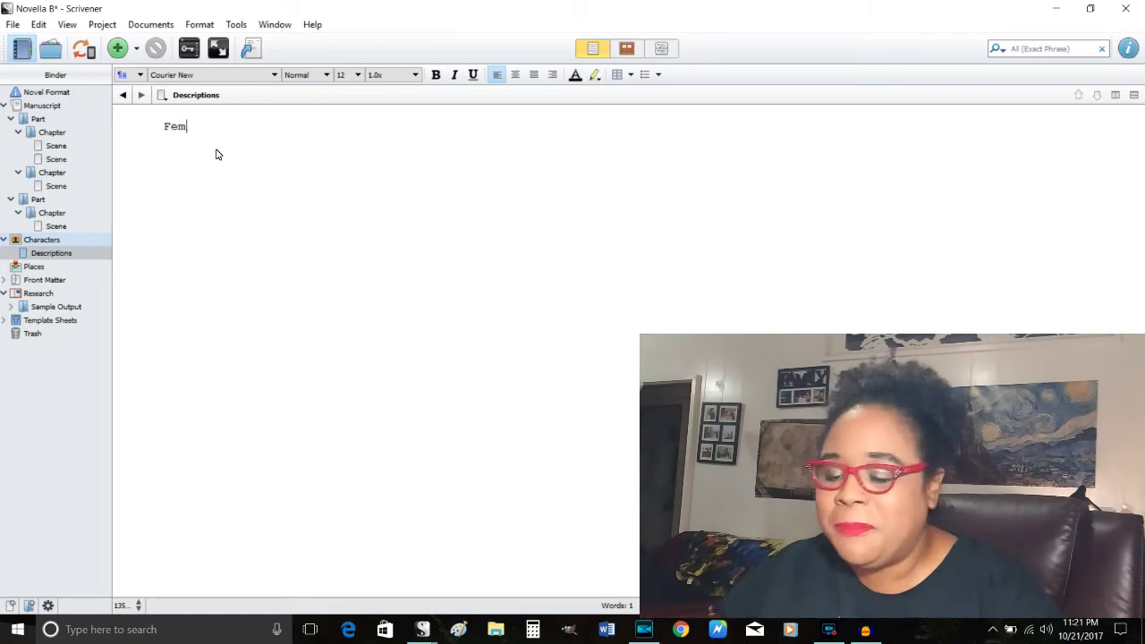
type("ale:")
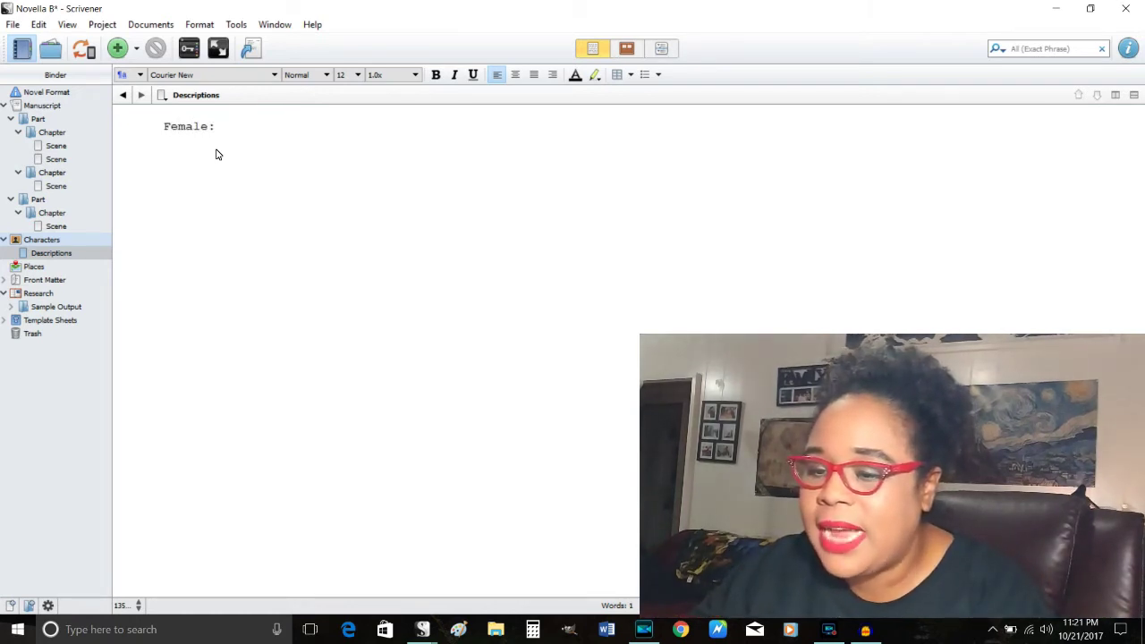
key("Return")
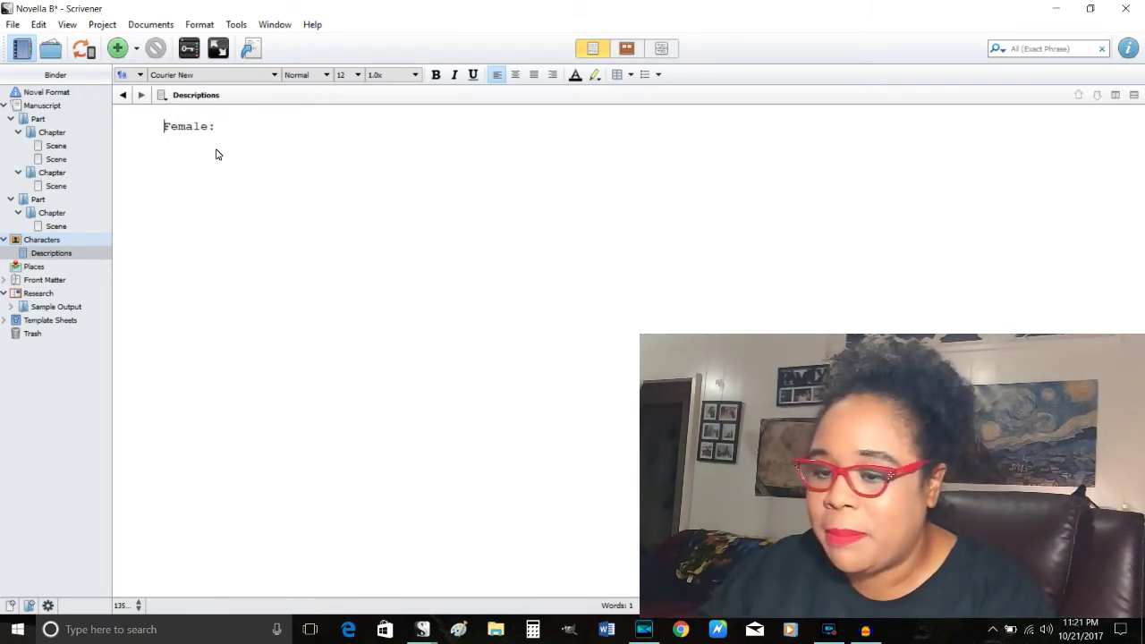
key("Return")
key("Return")
key("Up")
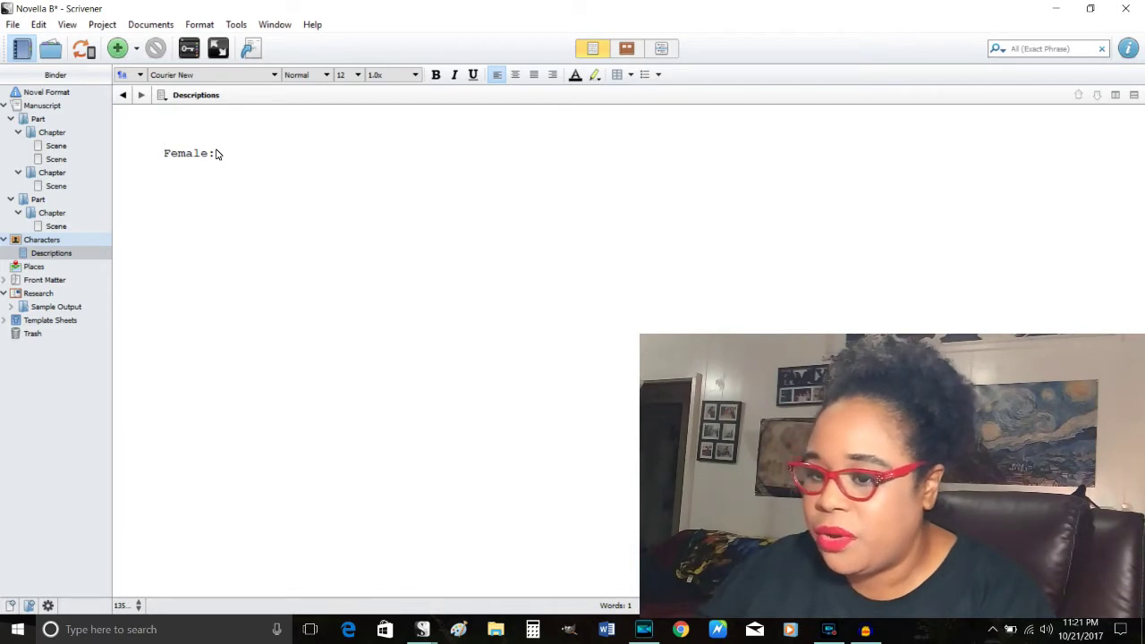
type("Protag")
key("BackSpace")
type("tag:")
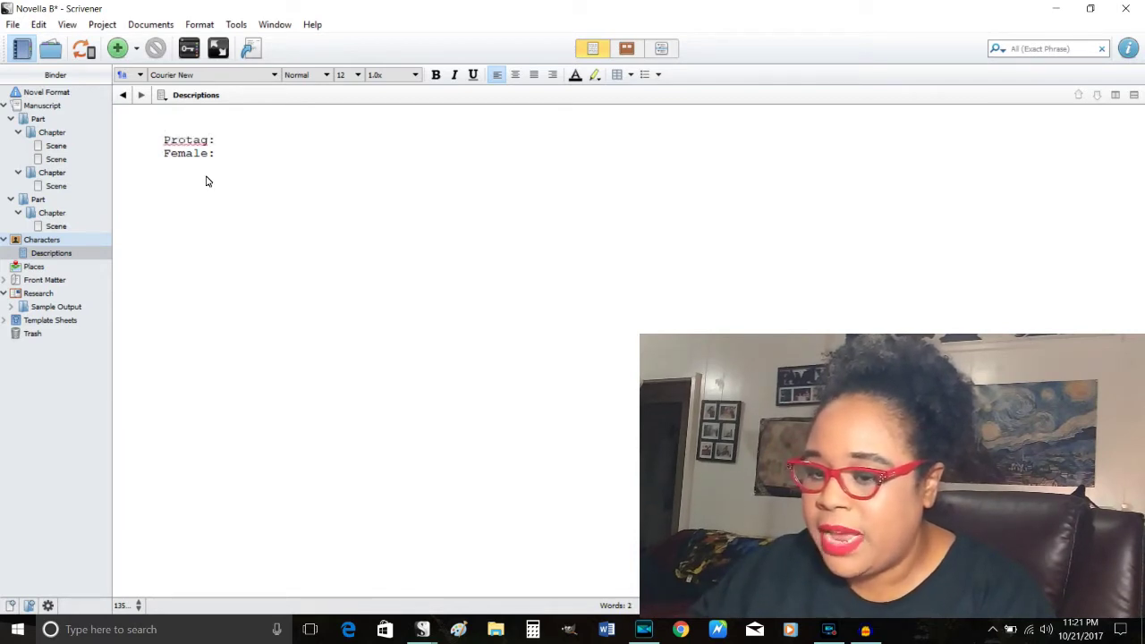
key("Down")
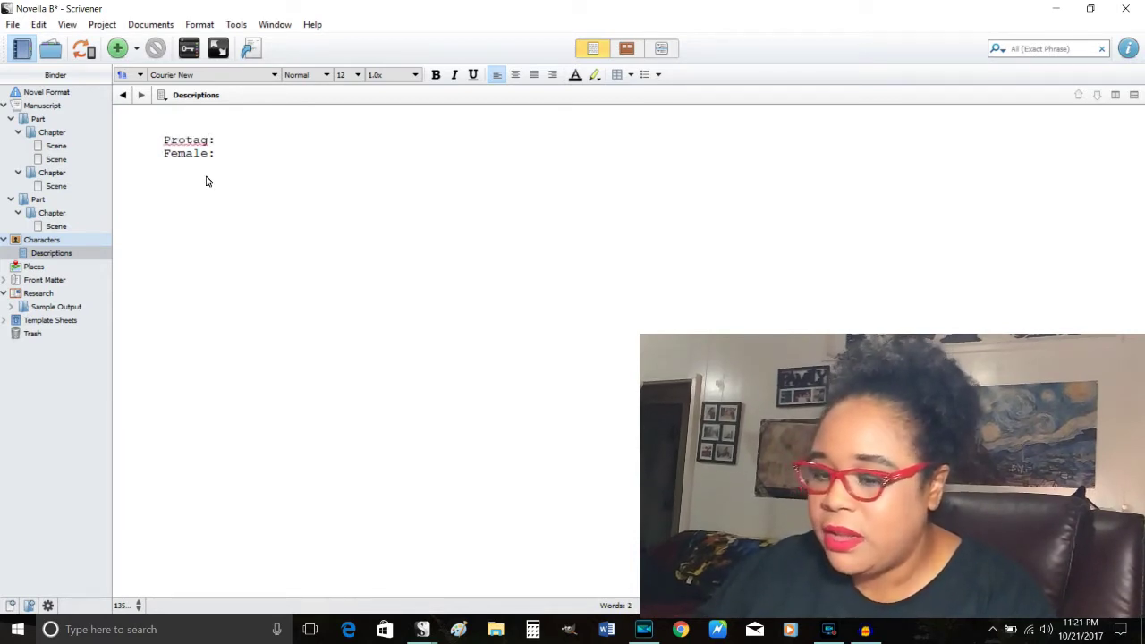
key("Return")
type("Mid-")
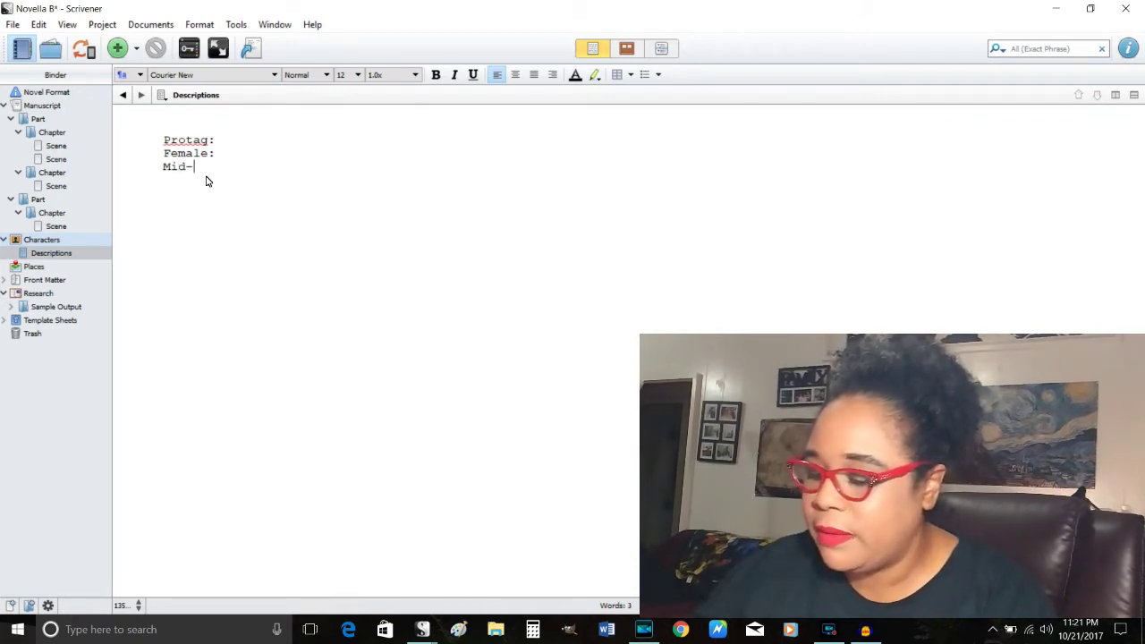
type("20s")
key("Return")
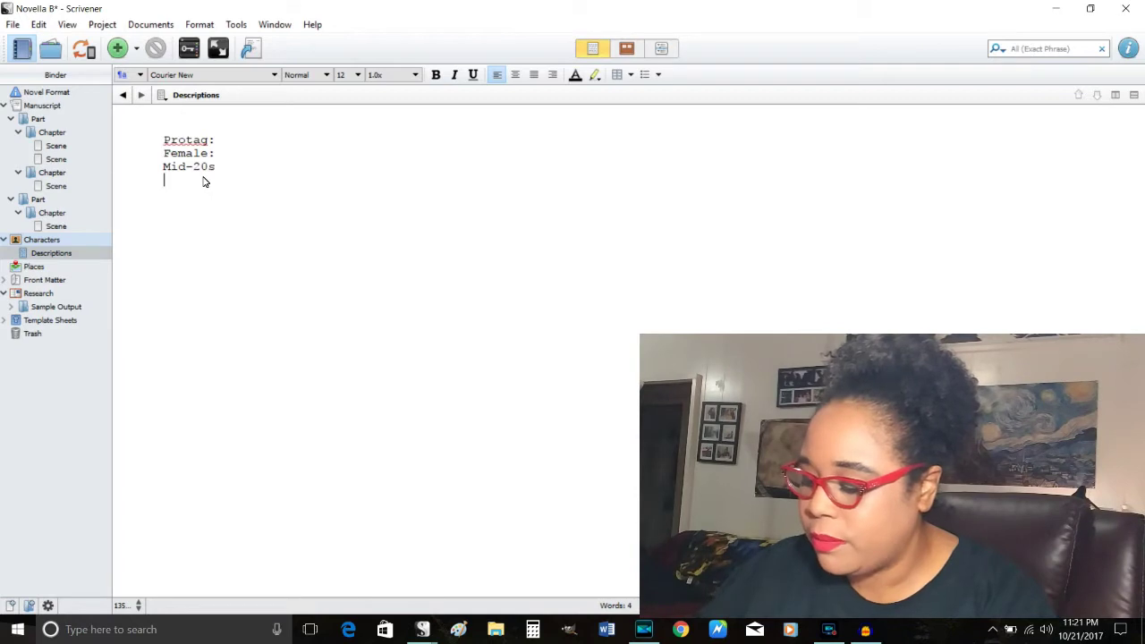
- Note she's always lived in the small town, is Black, and lives with her auntie
type("Small town.")
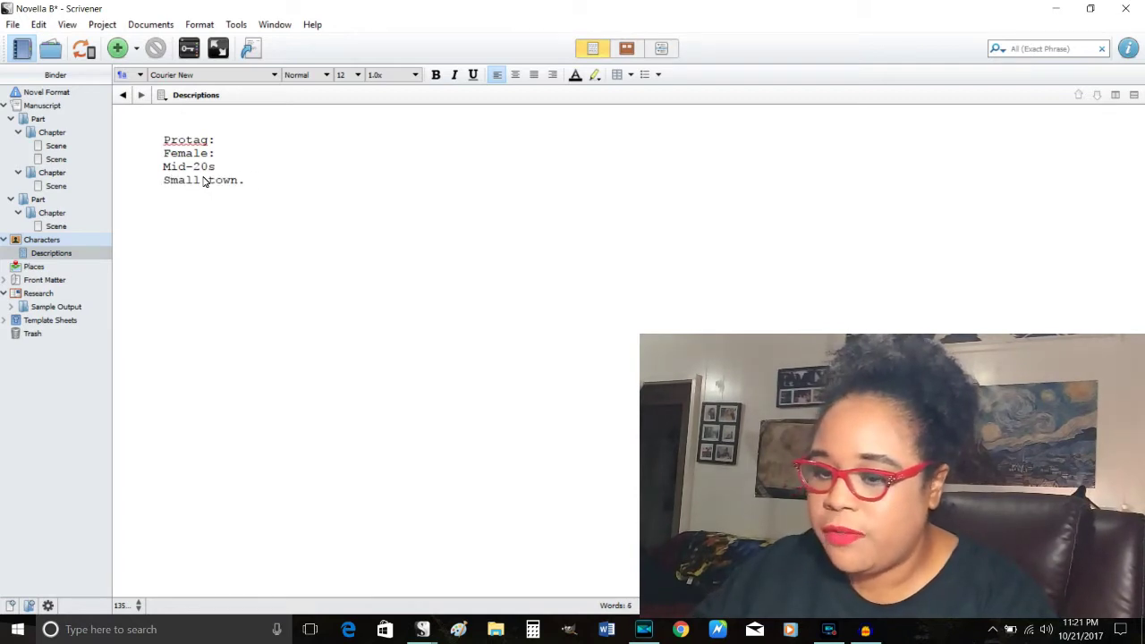
type(" She's always lived")
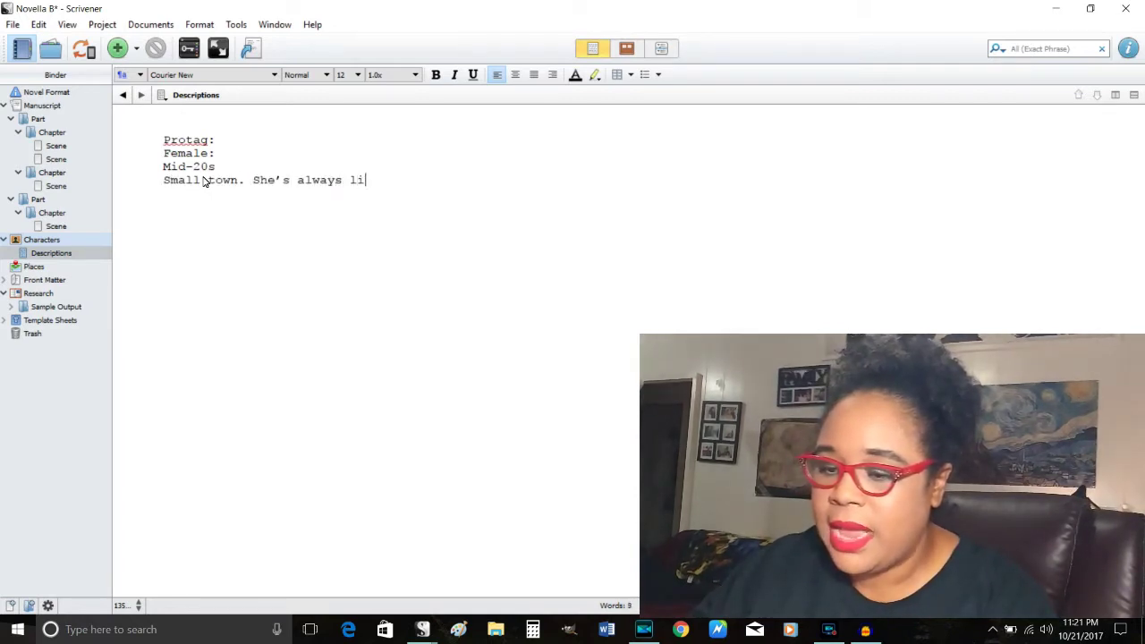
type(" here.")
key("Return")
type("Seh's")
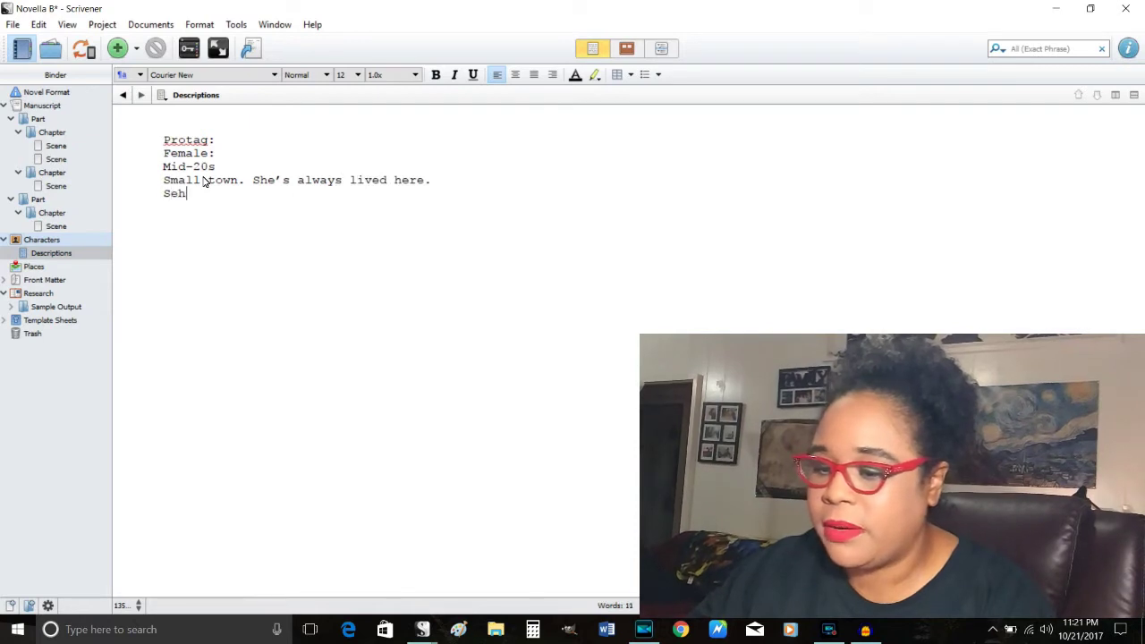
key("BackSpace")
key("BackSpace")
key("BackSpace")
key("BackSpace")
key("BackSpace")
type("he’s")
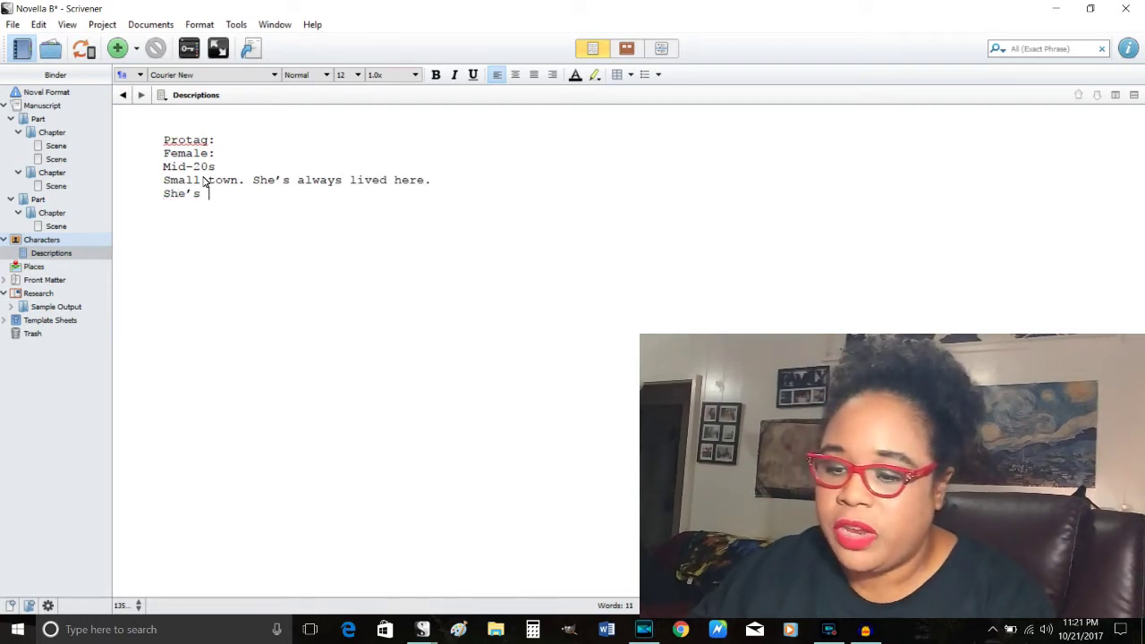
type("'s Black")
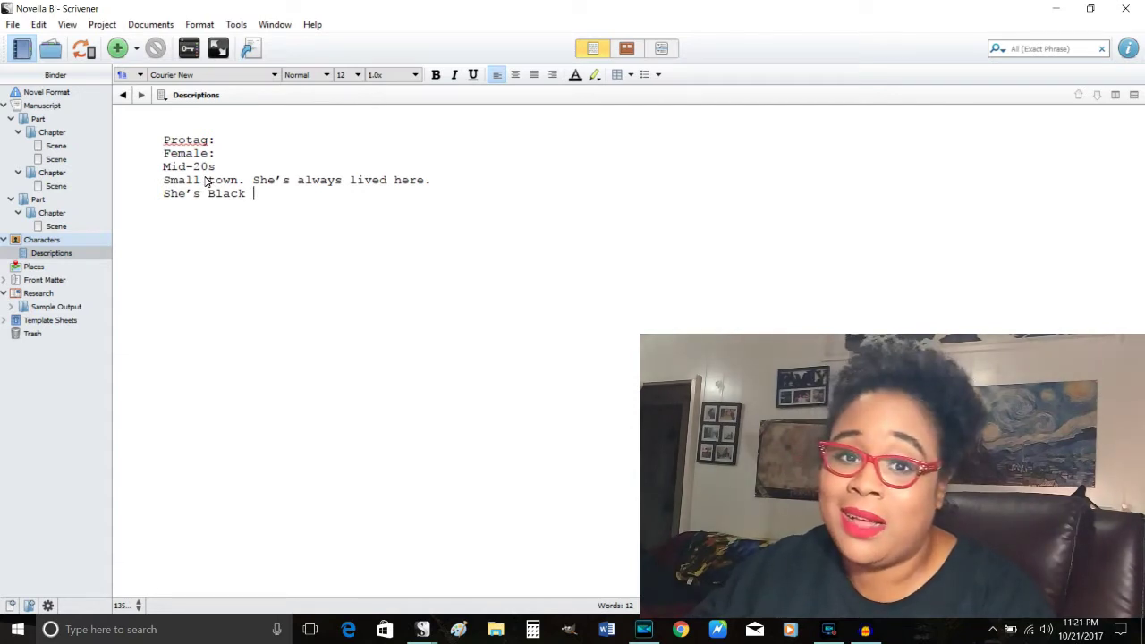
type(" Sh")
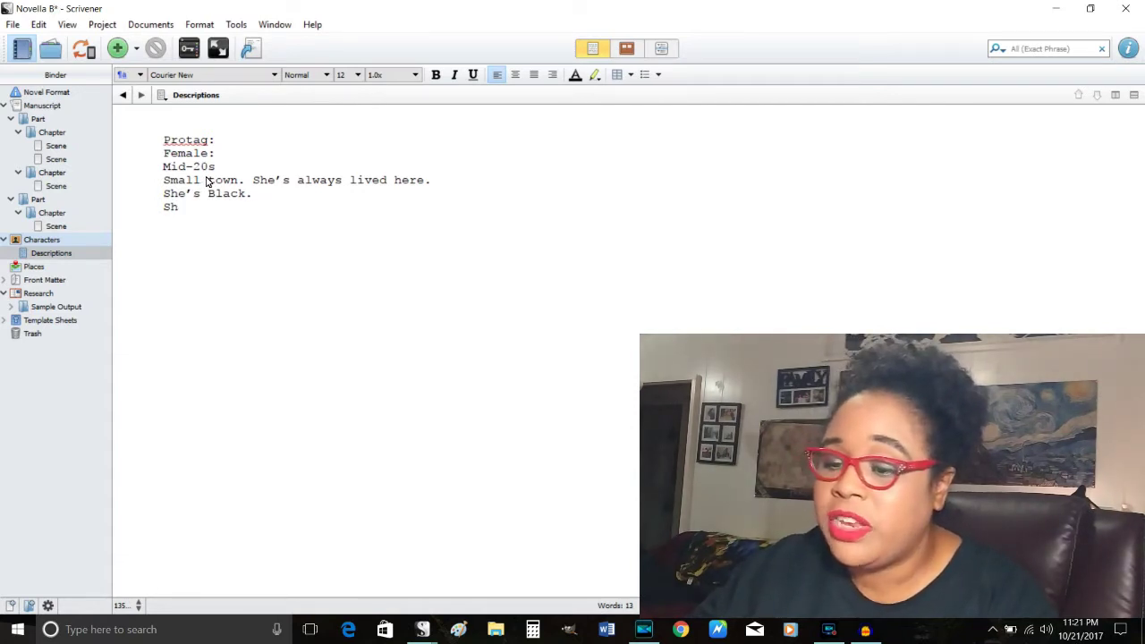
type("e lives with ")
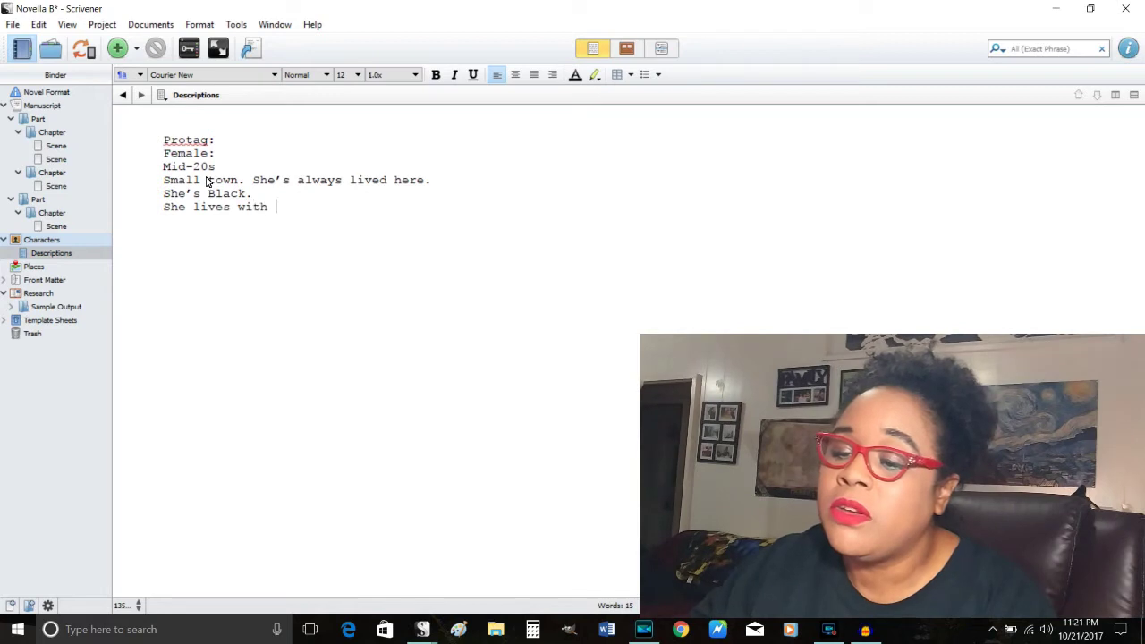
type("her auntie. Sh")
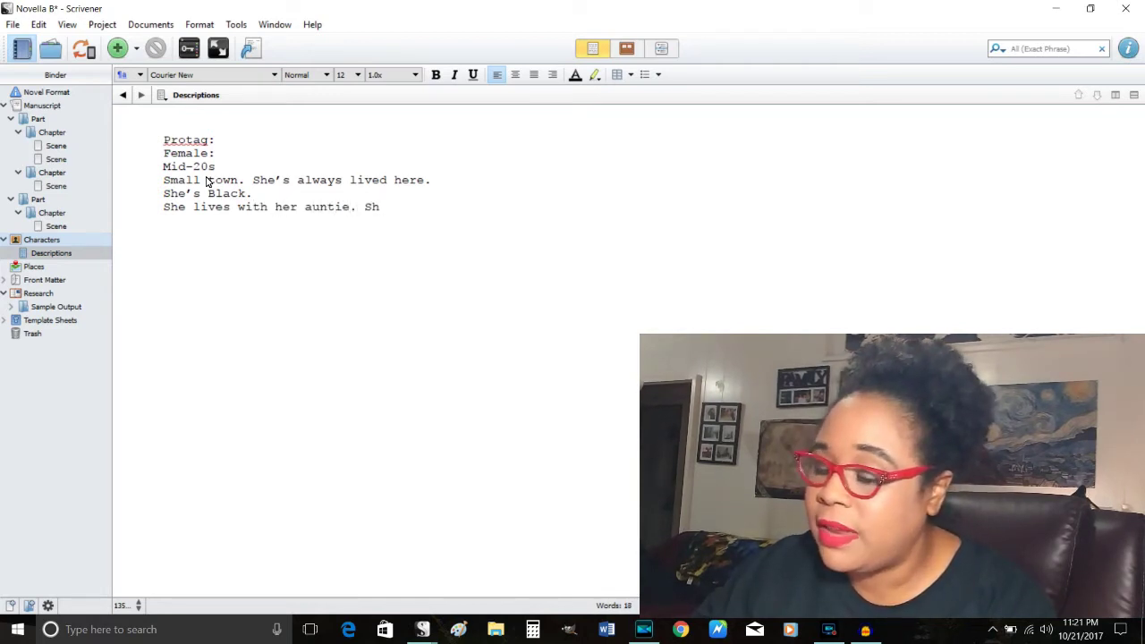
- Add that they run a bookstore, and note her unaccepted clairvoyance and her psychic auntie
key("BackSpace")
key("BackSpace")
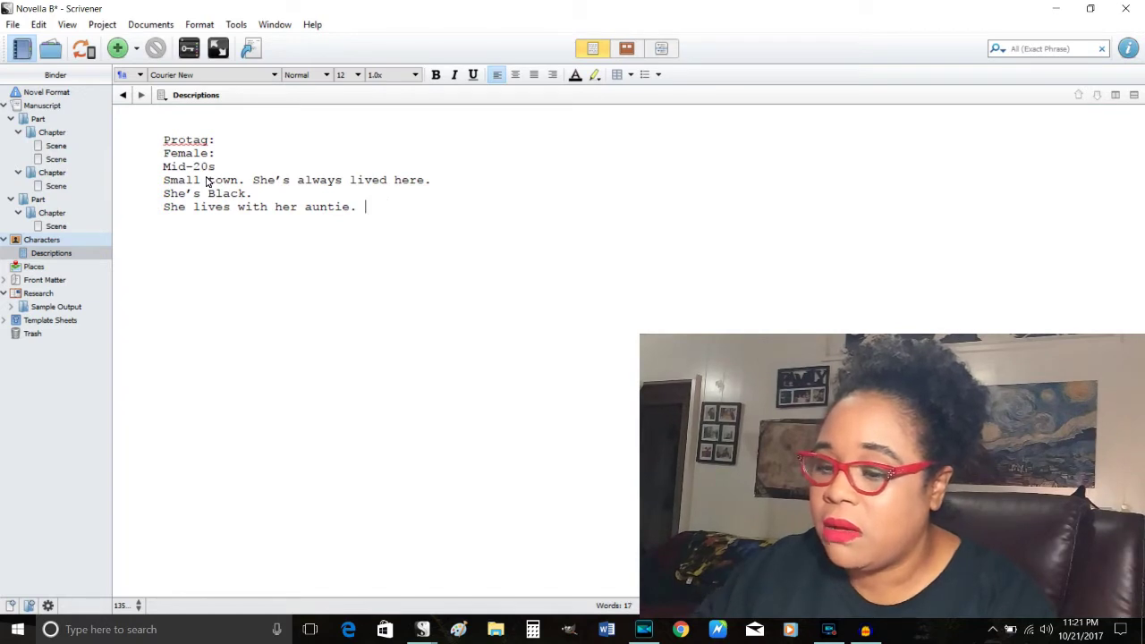
type("(maybe")
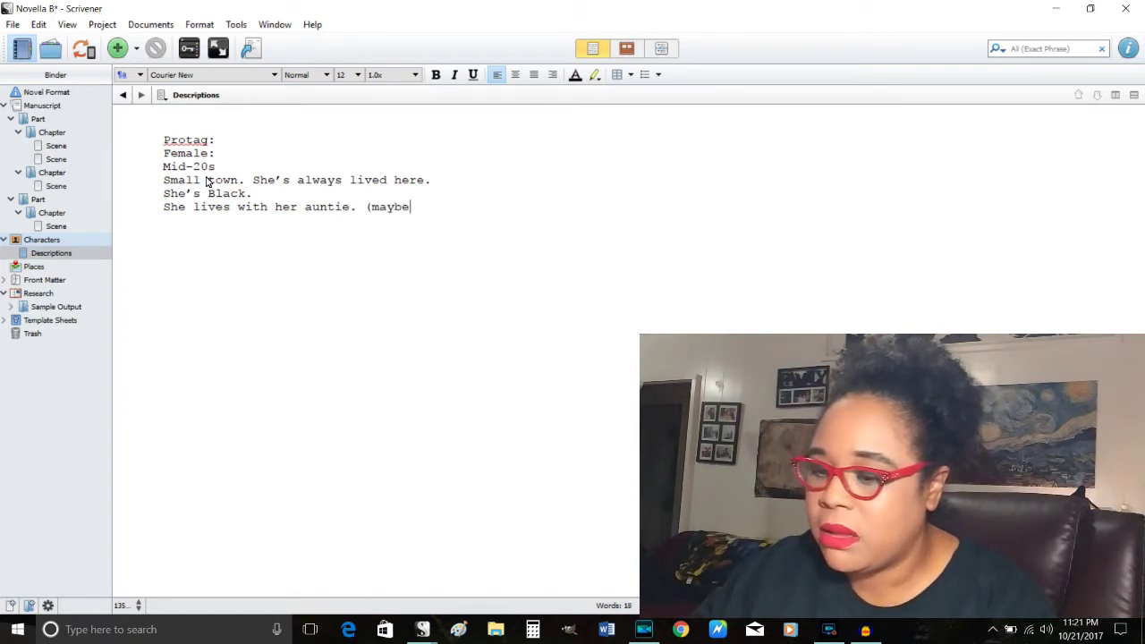
type(") Th")
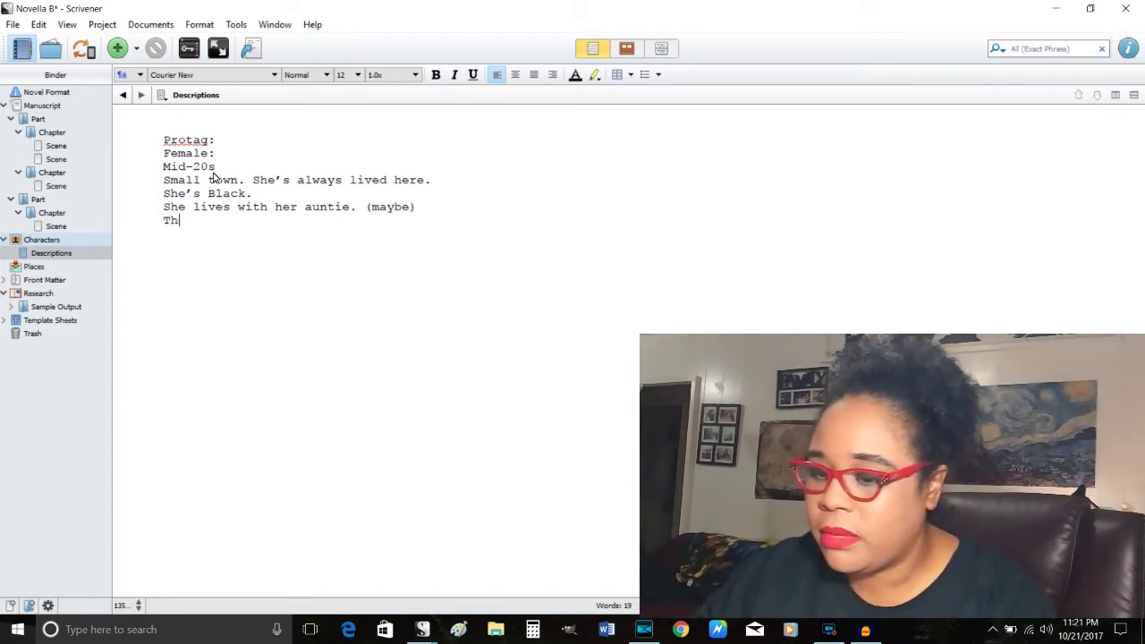
type("ey run a bo")
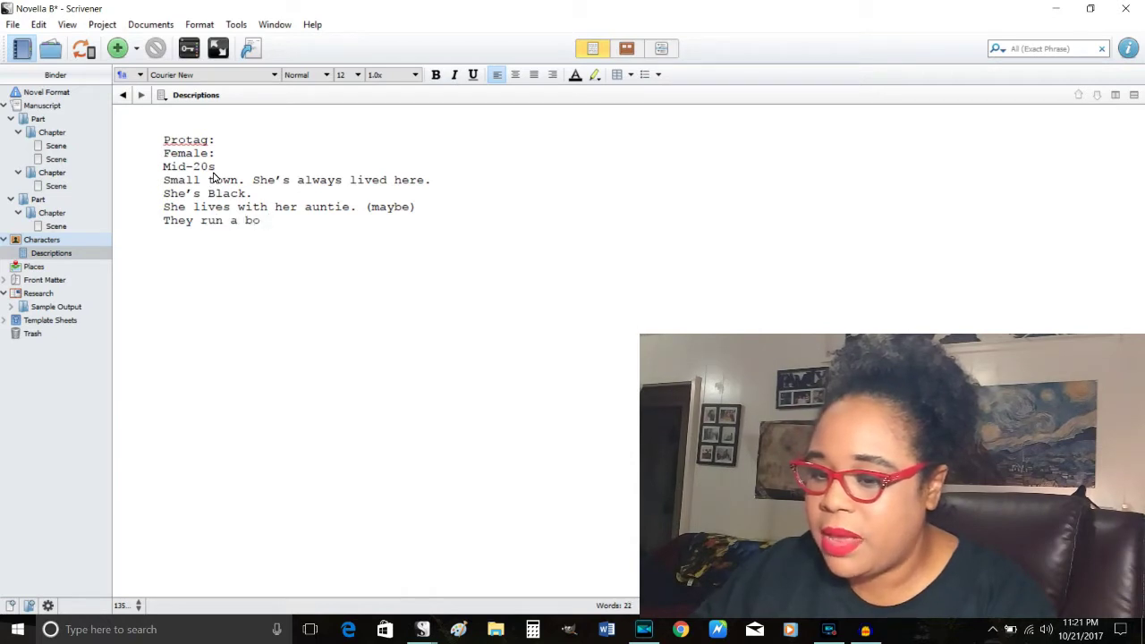
type("kokstore together.")
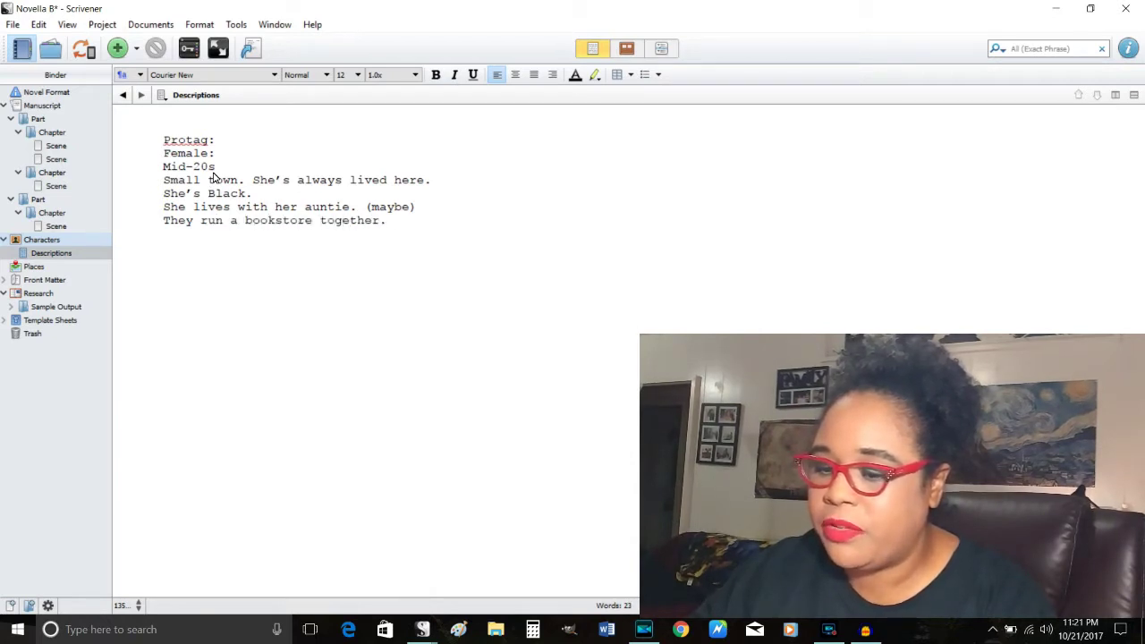
type("Clair")
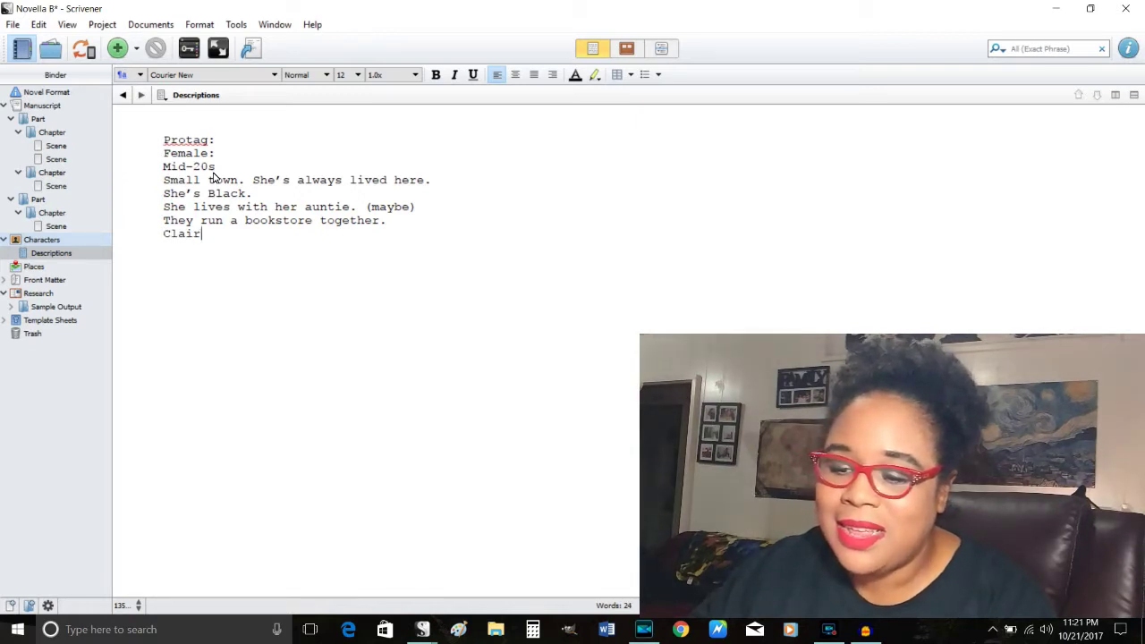
type("voyance")
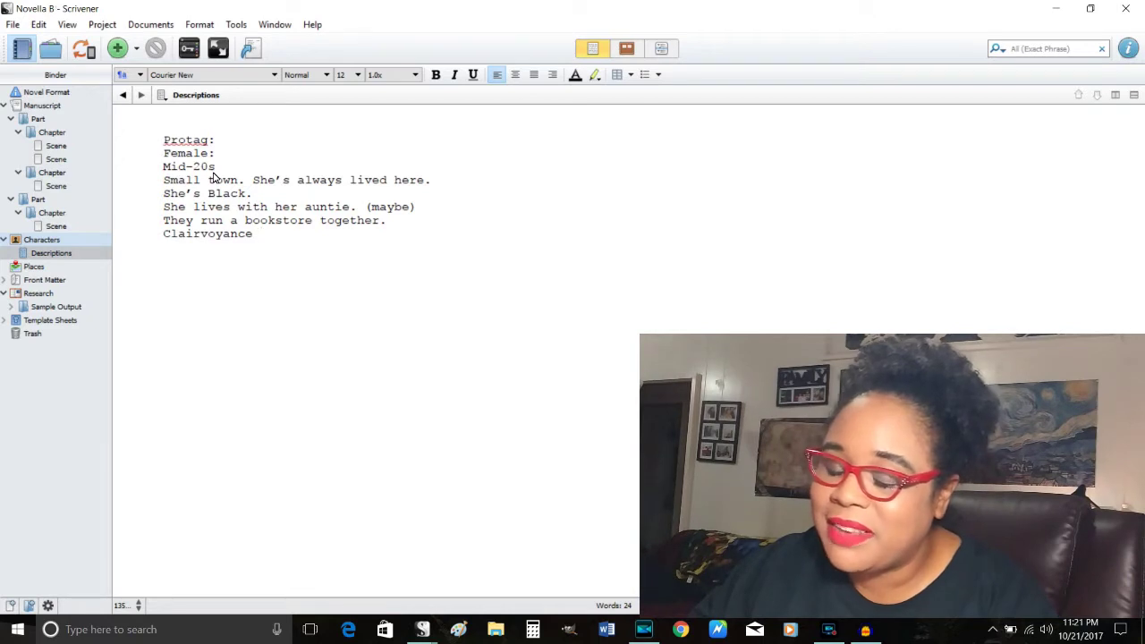
key("BackSpace")
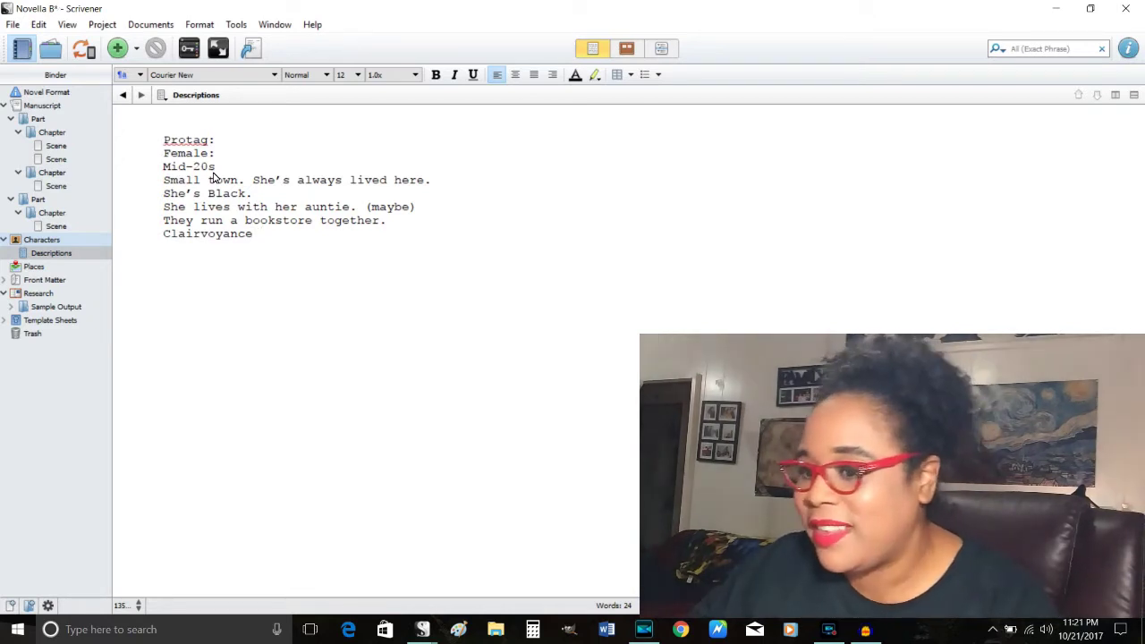
type(". ")
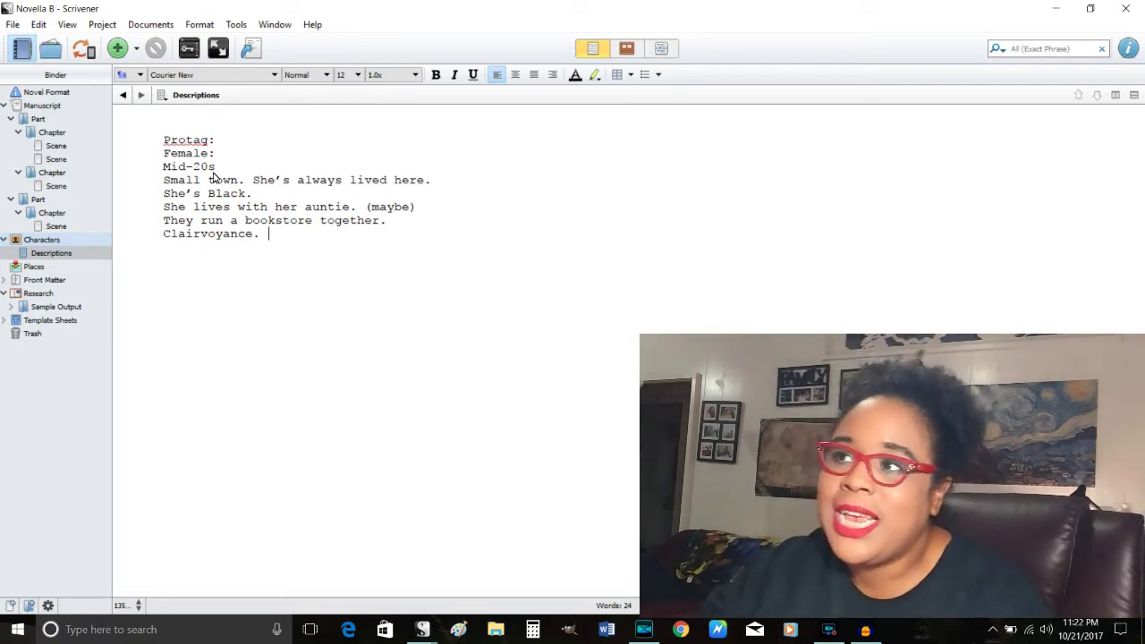
type("She does not")
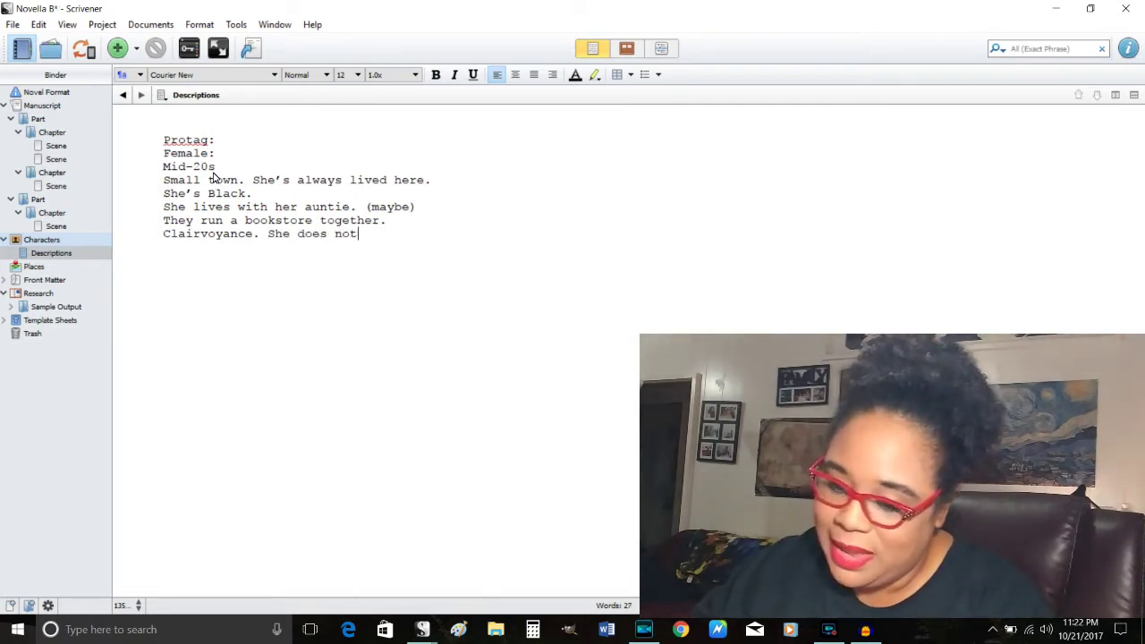
type(" accept them. ")
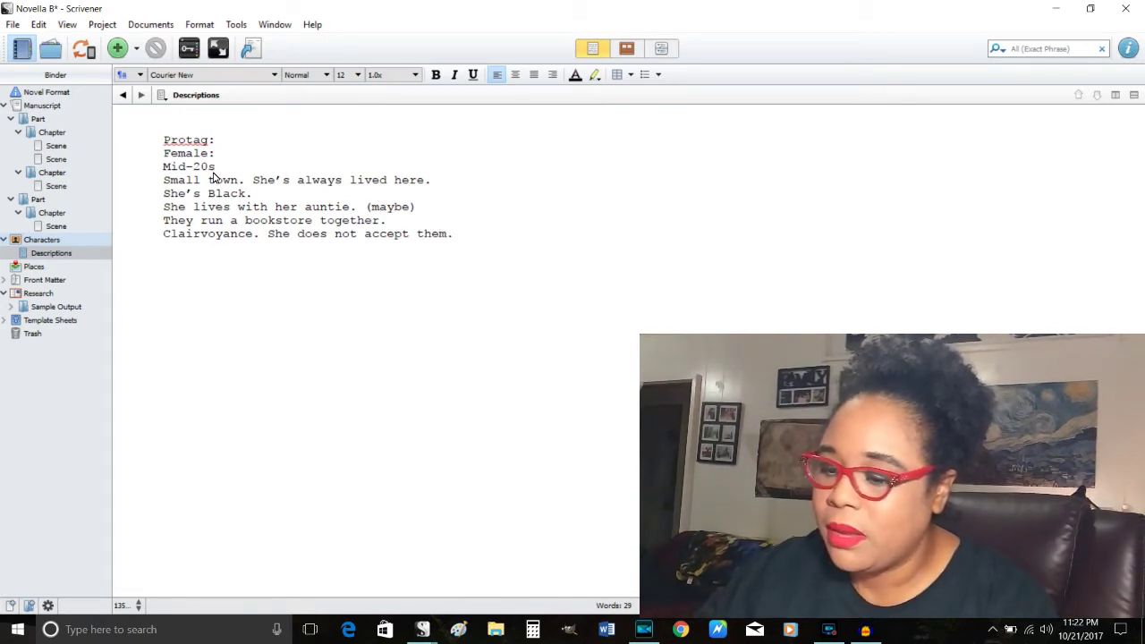
type("Her aunti")
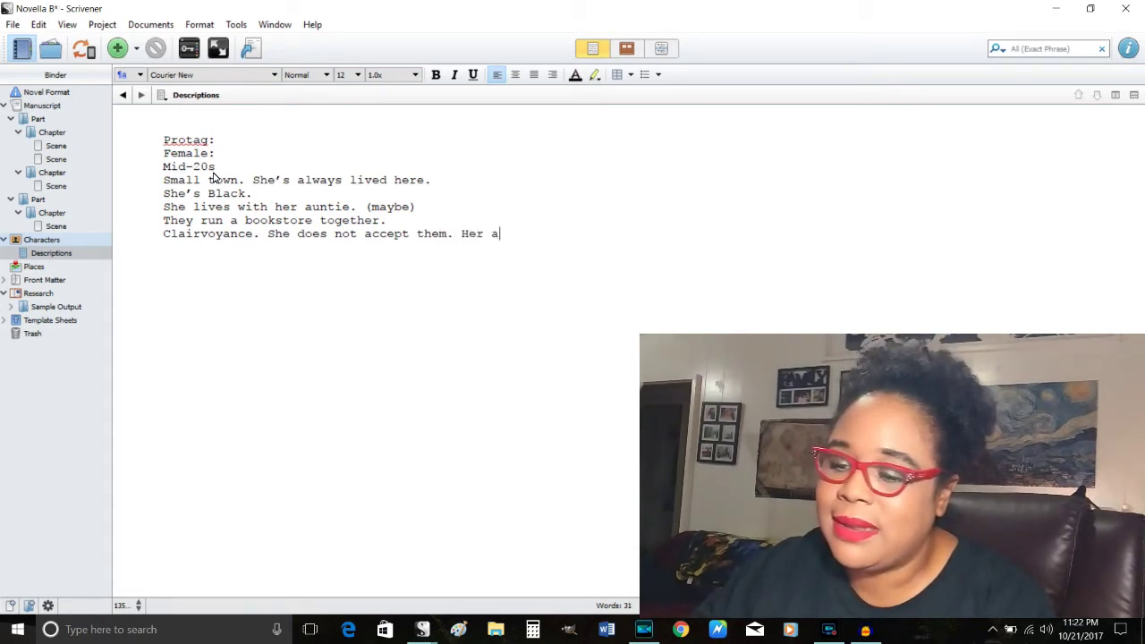
key("BackSpace")
key("BackSpace")
type("ti")
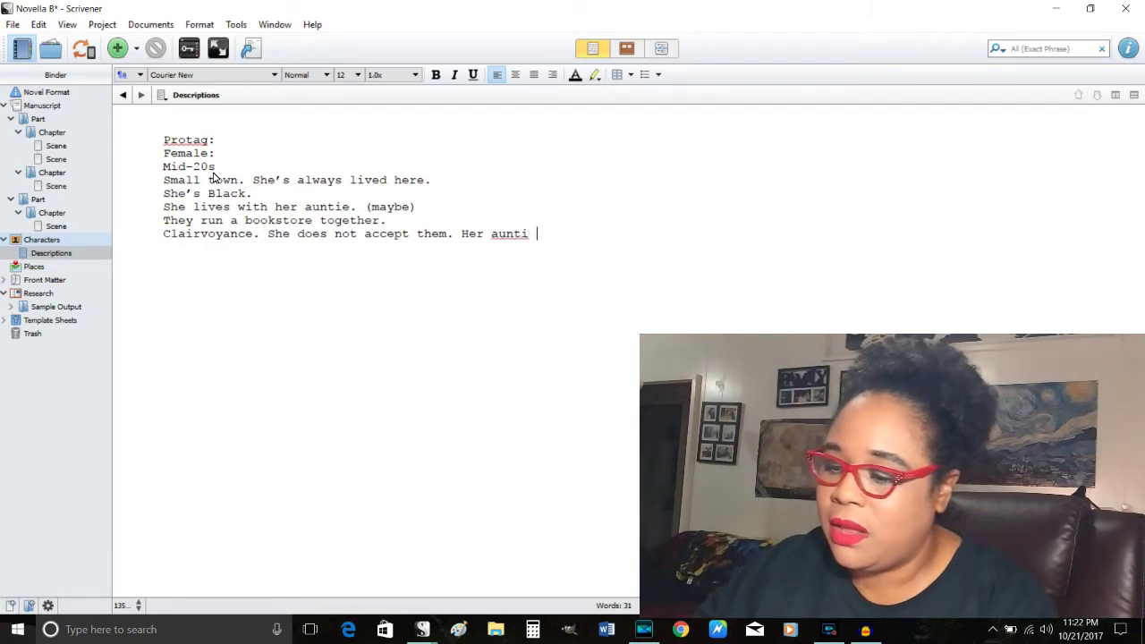
key("BackSpace")
key("BackSpace")
key("BackSpace")
type("e i")
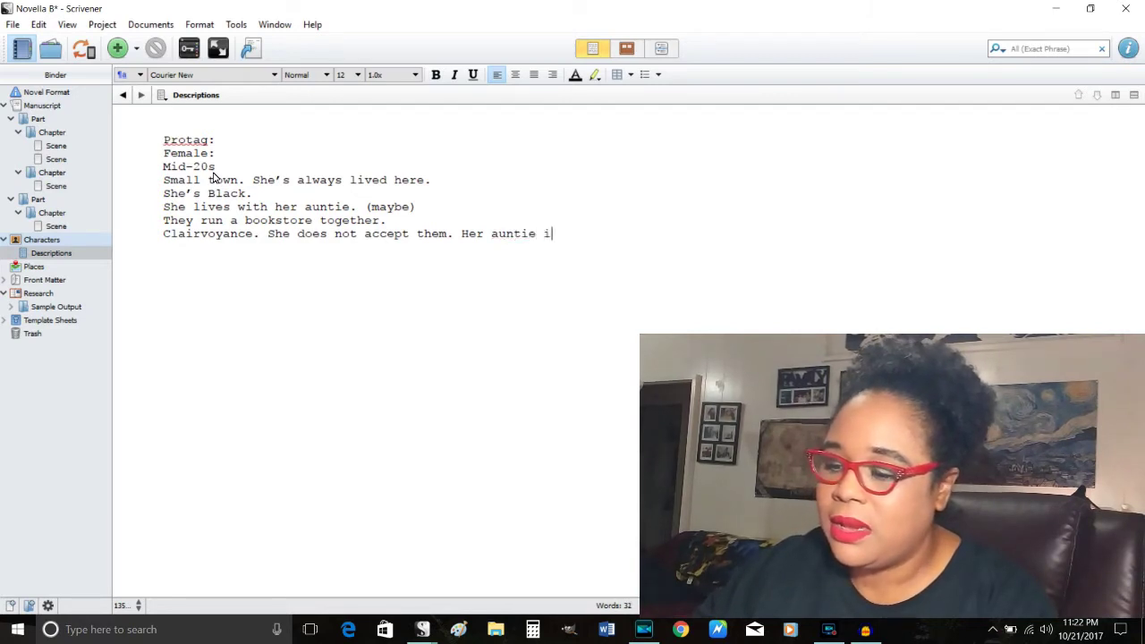
type("s psyc")
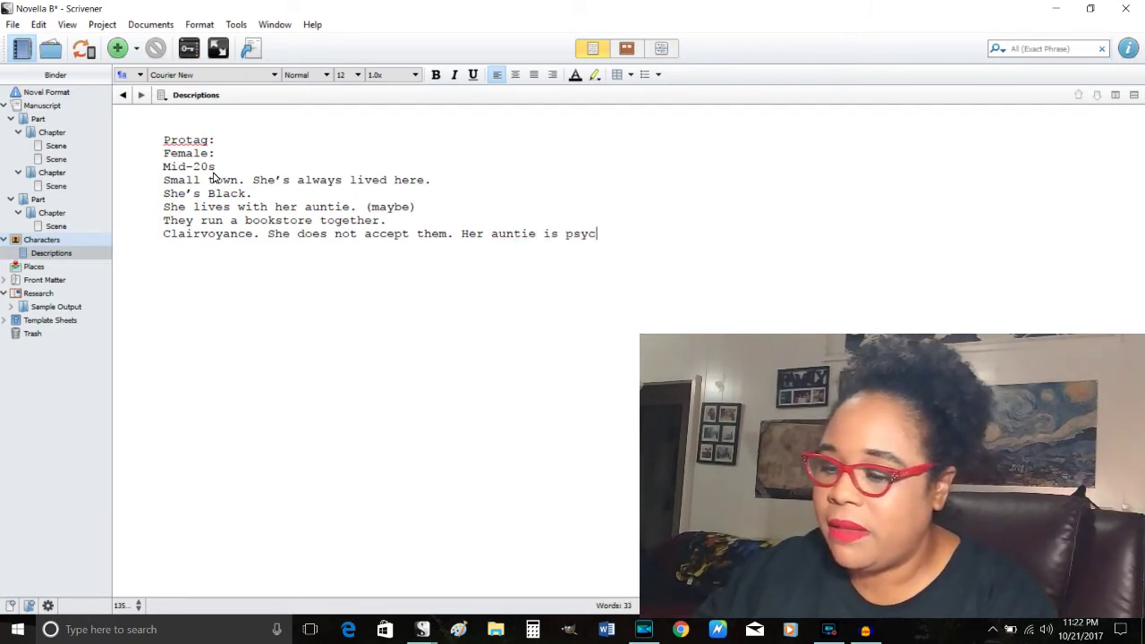
type("hic is tota")
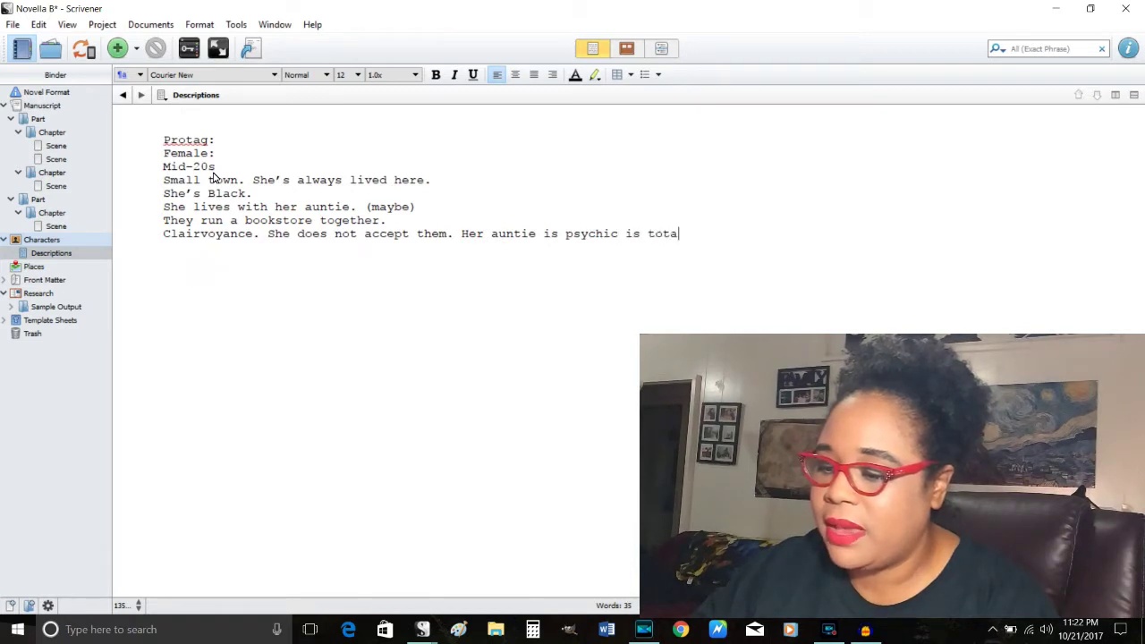
type("lly f")
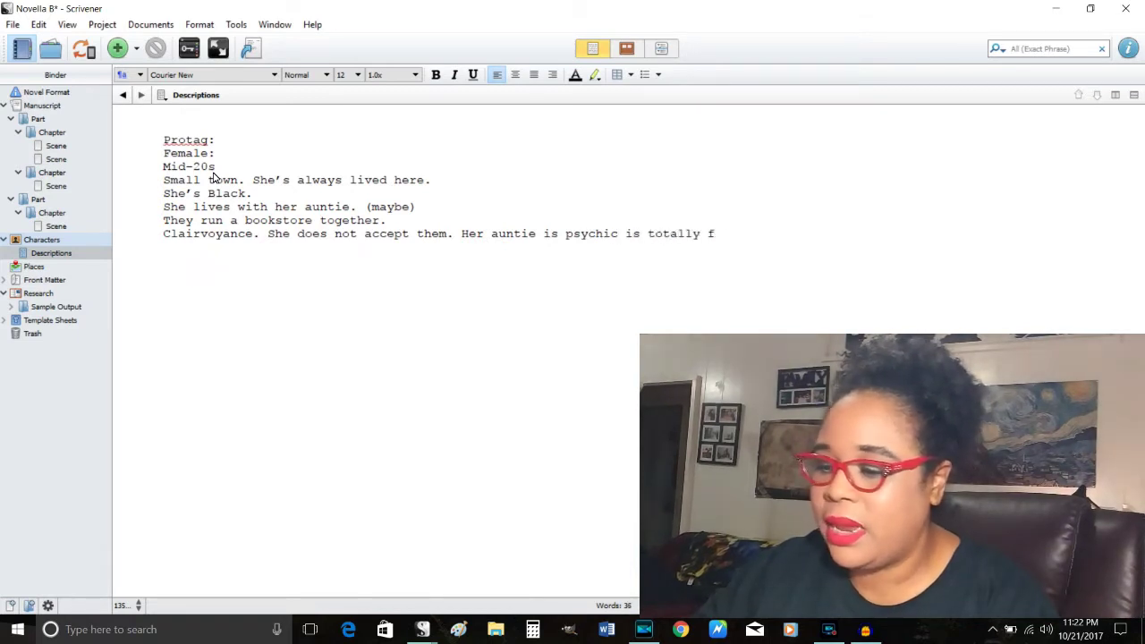
type("ine with it.")
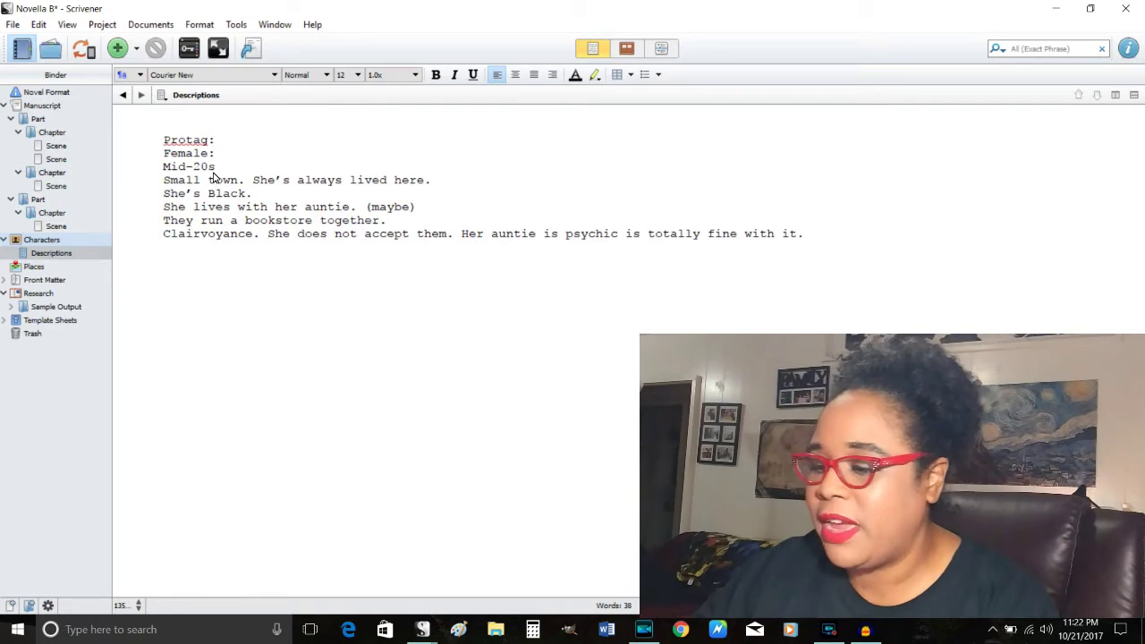
key("Return")
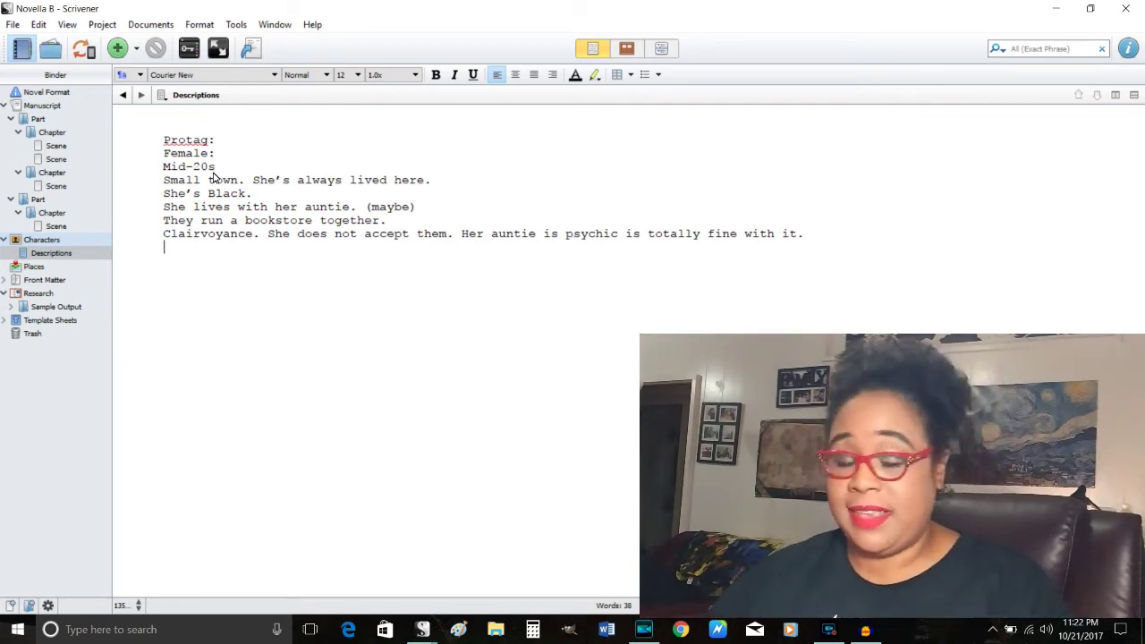
key("Return")
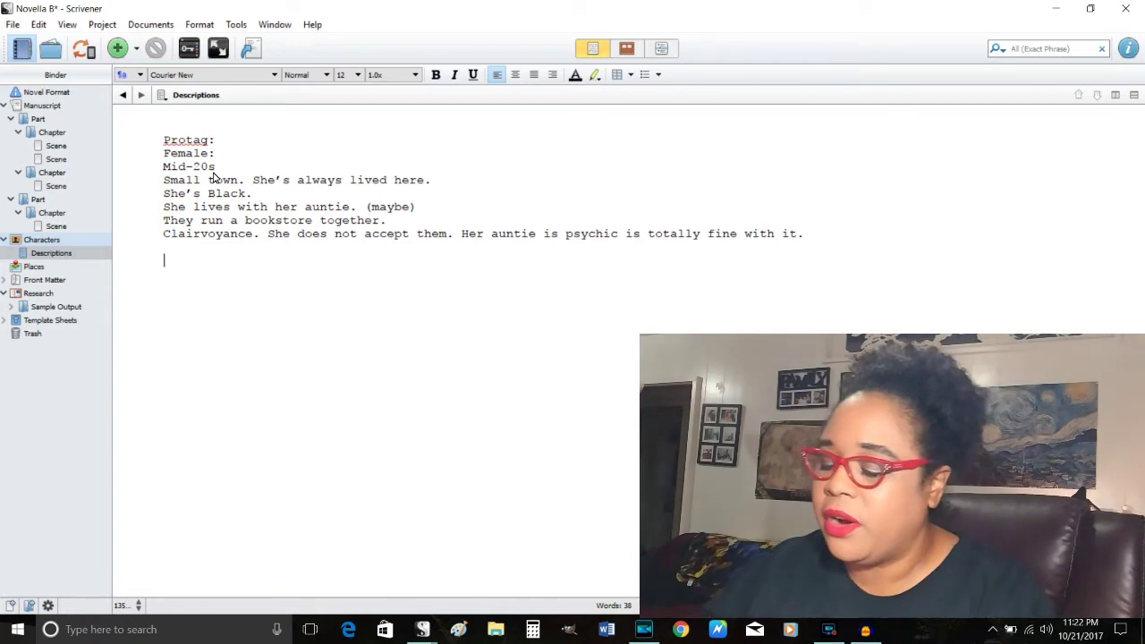
- Type the 'Who--desire--barrier--change' question line with a 'Self-Acceptance' line above it
type("Who--")
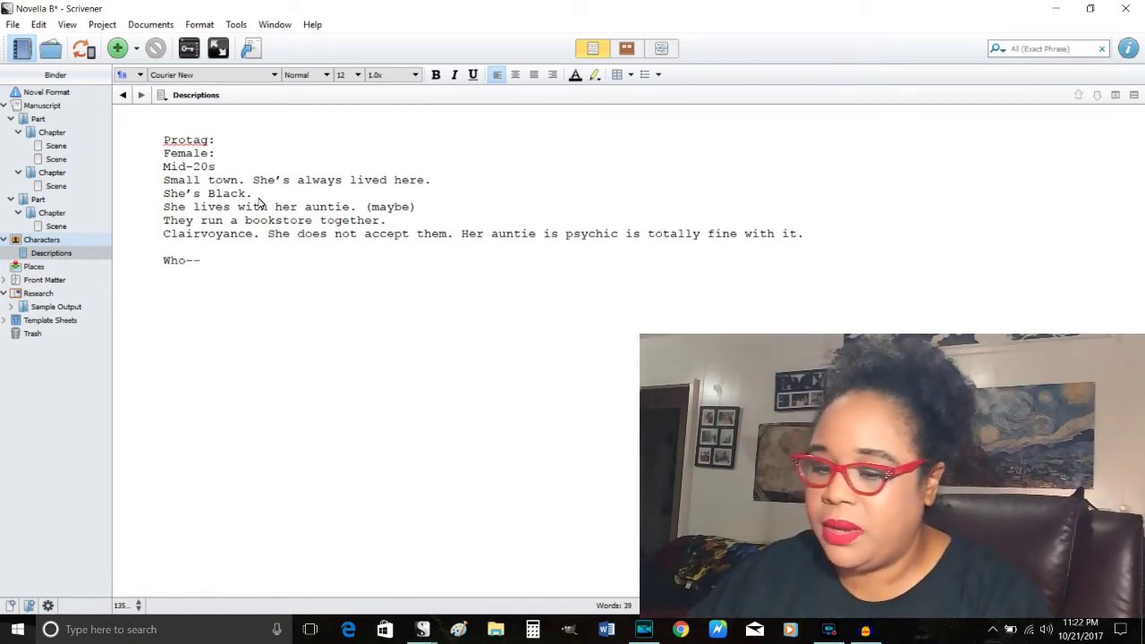
type("des")
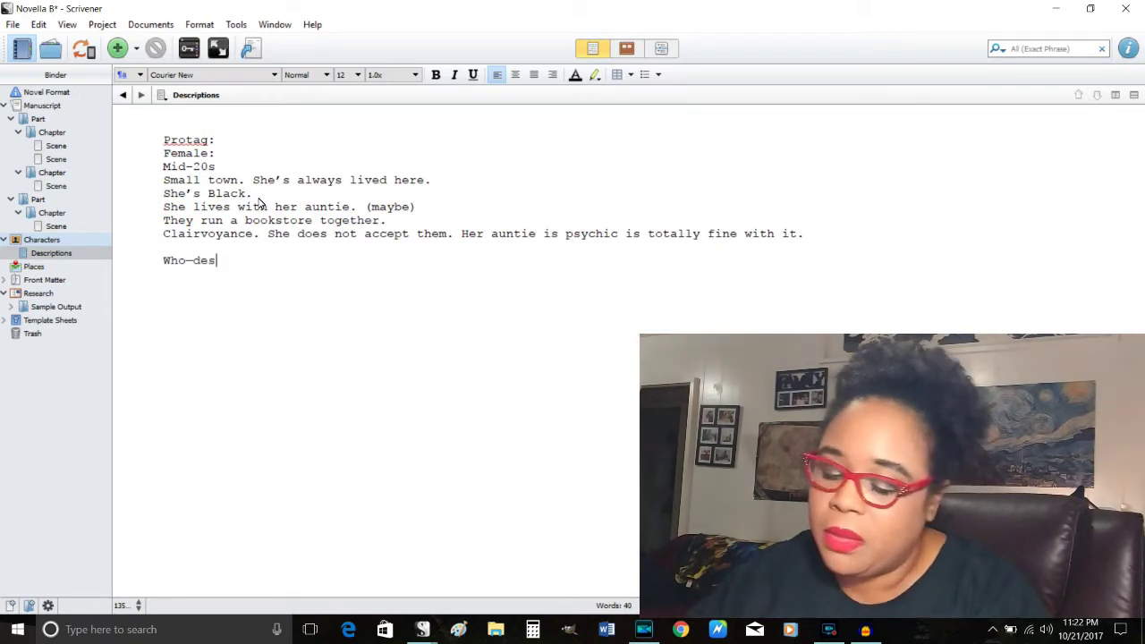
type("ire--")
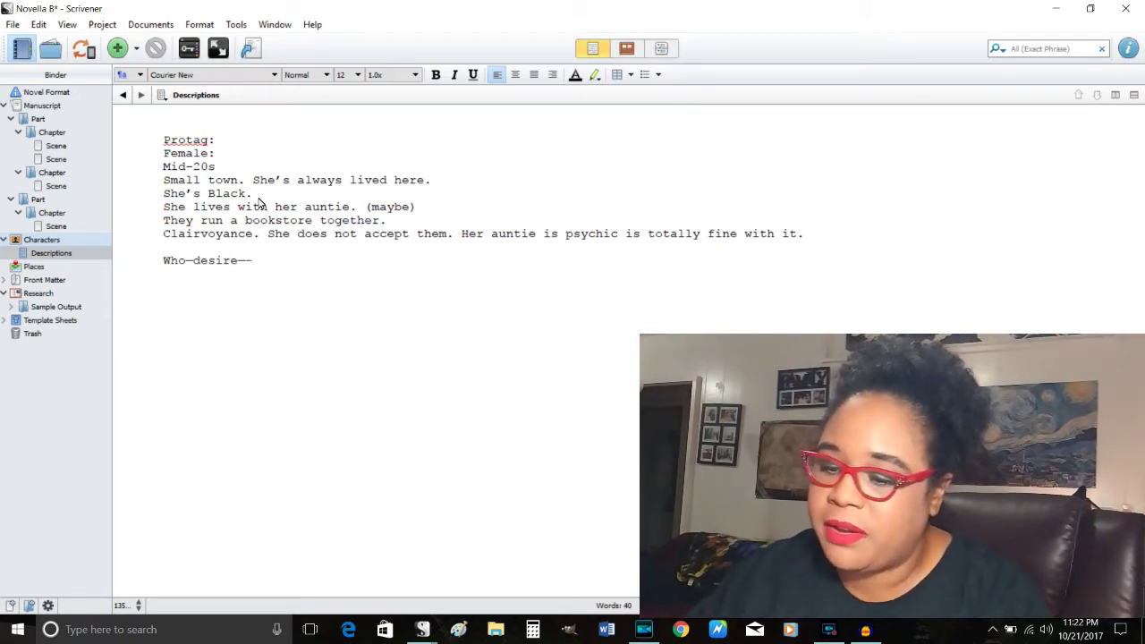
type("what stands")
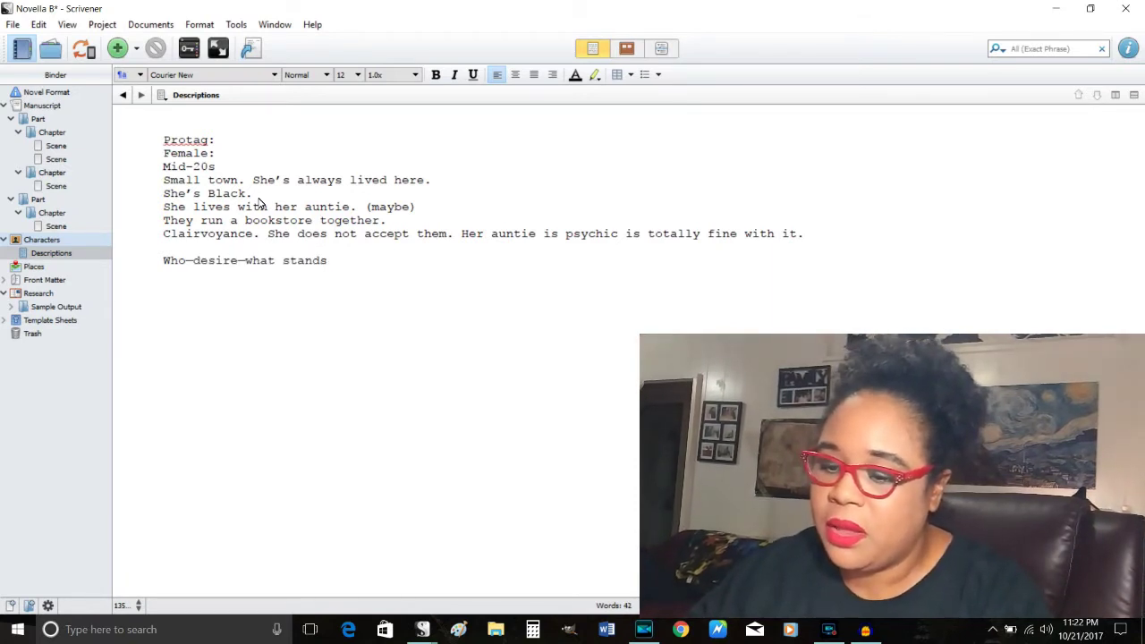
type(" in her way")
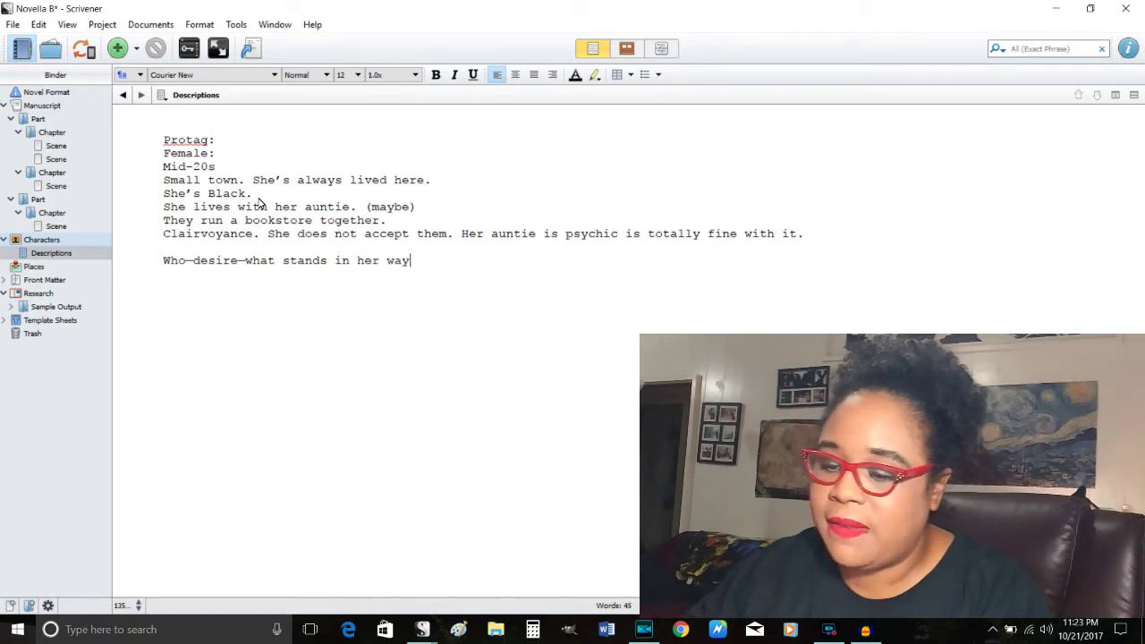
type("?--how does she")
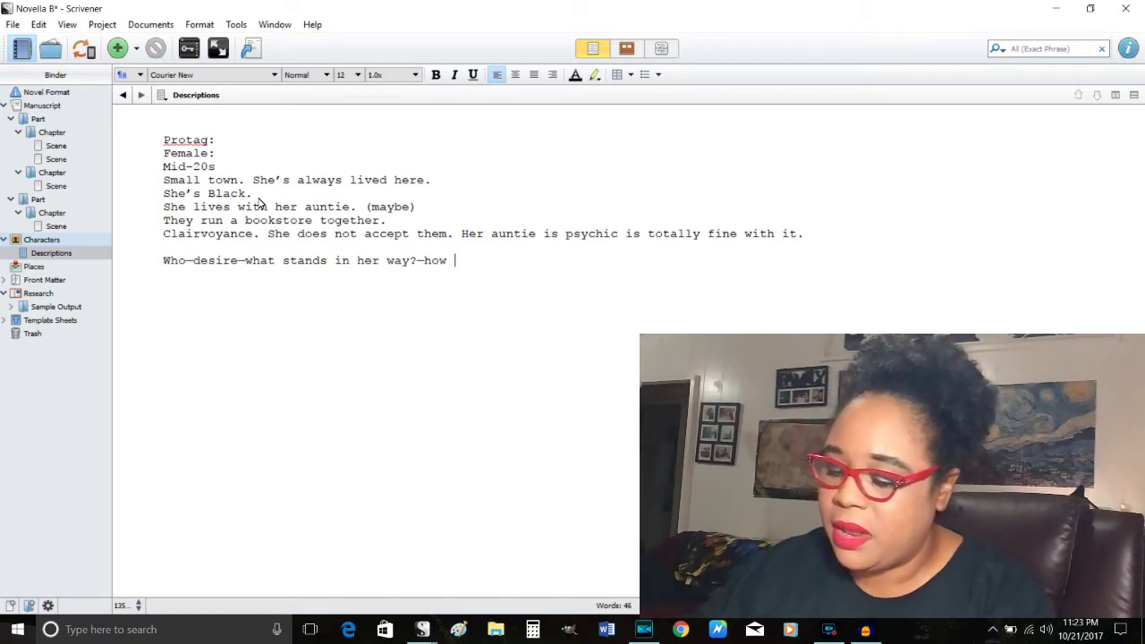
type(" make")
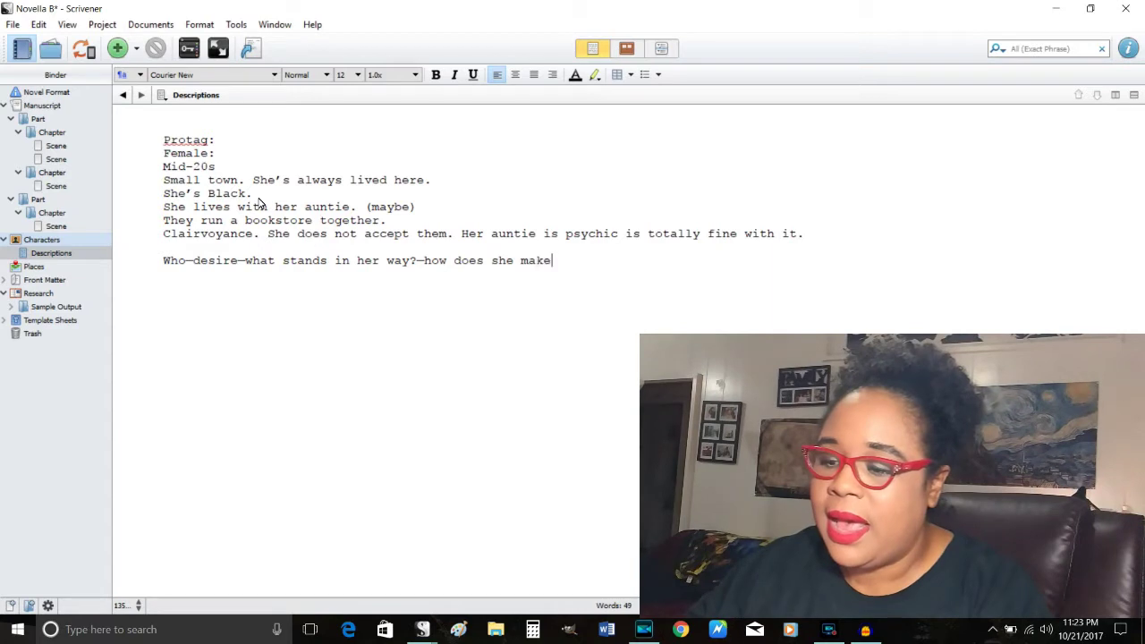
type(" her way around")
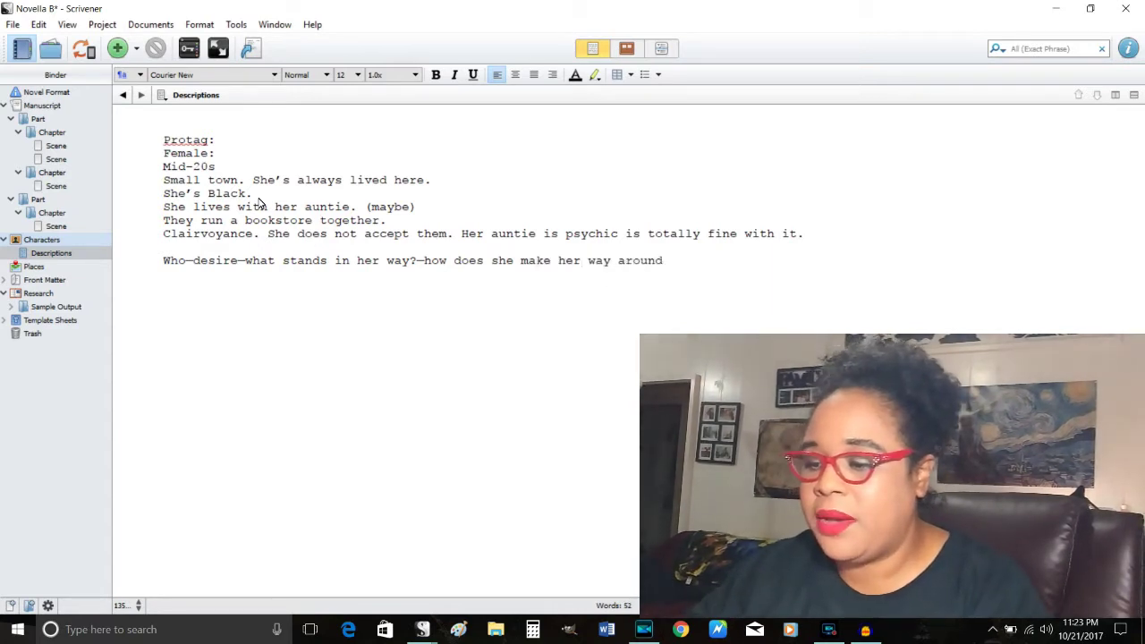
type(" the barrier")
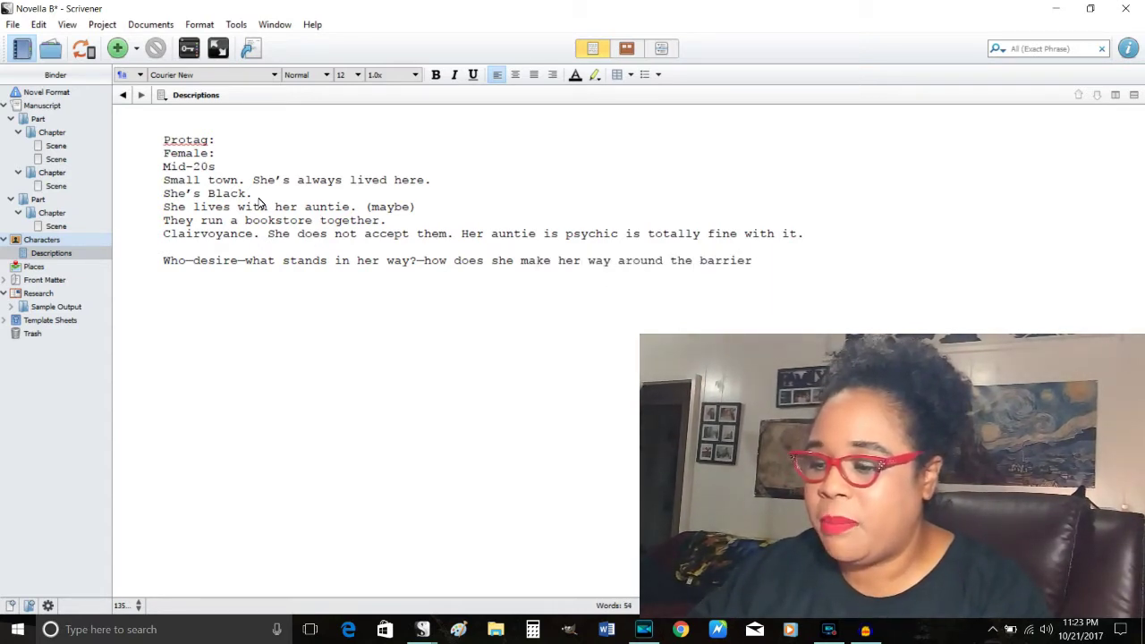
type("?—how d")
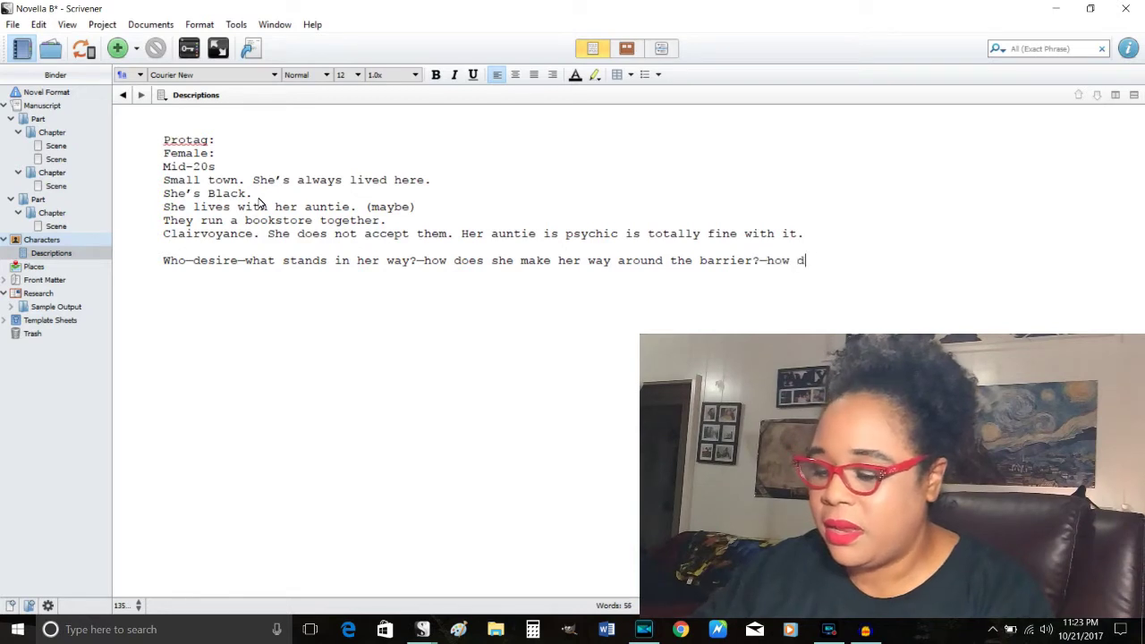
type("oes that change her?")
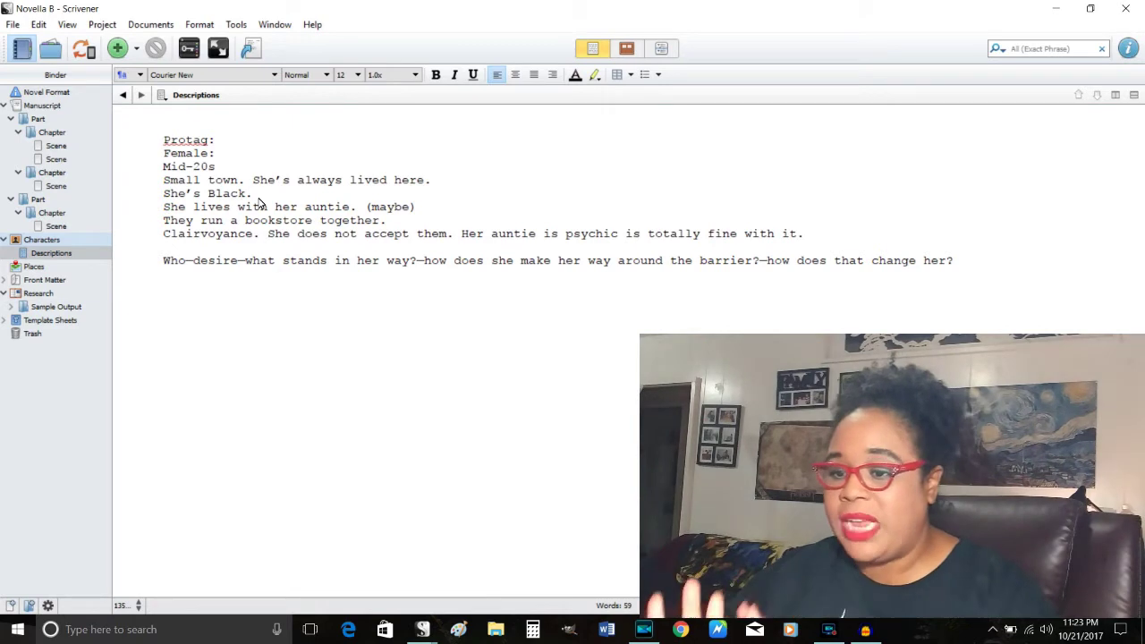
key("BackSpace")
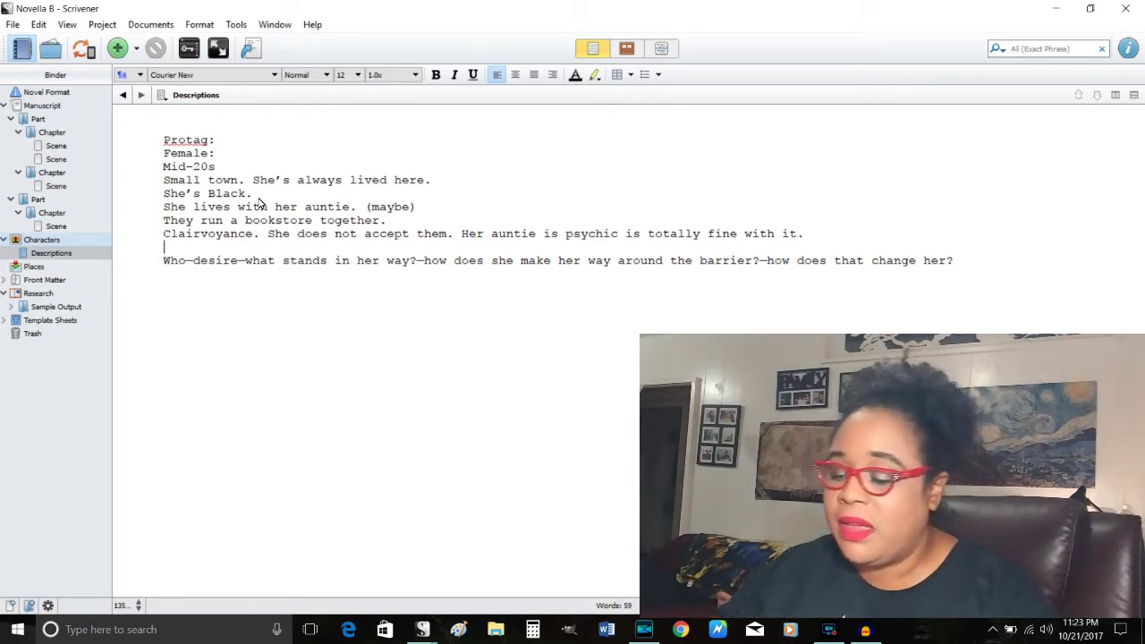
type("Self")
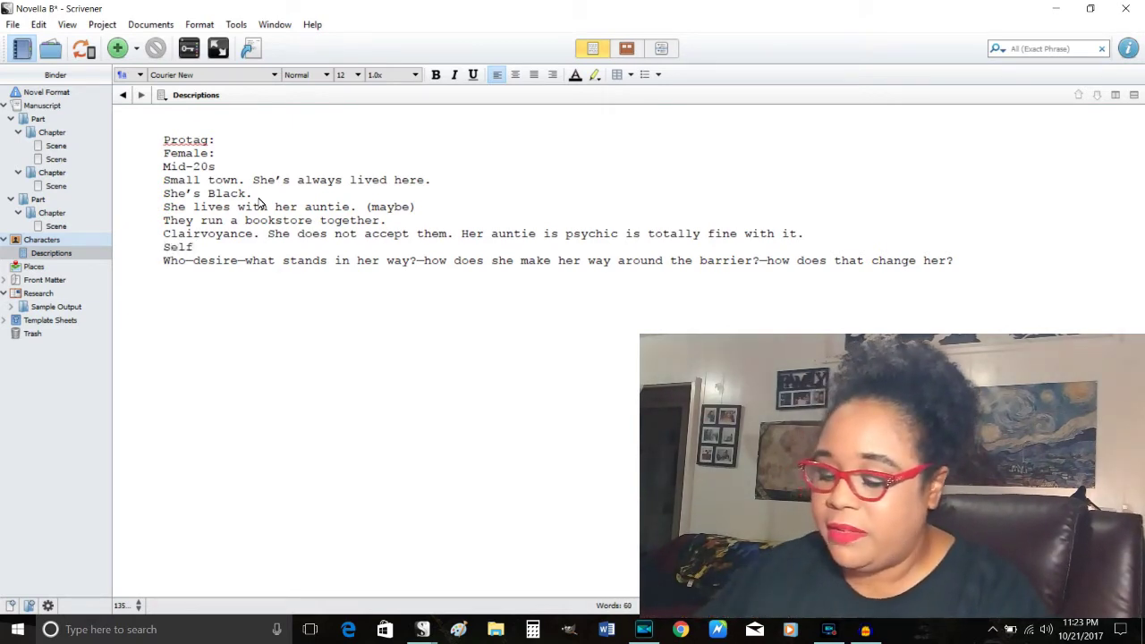
type("-Acce")
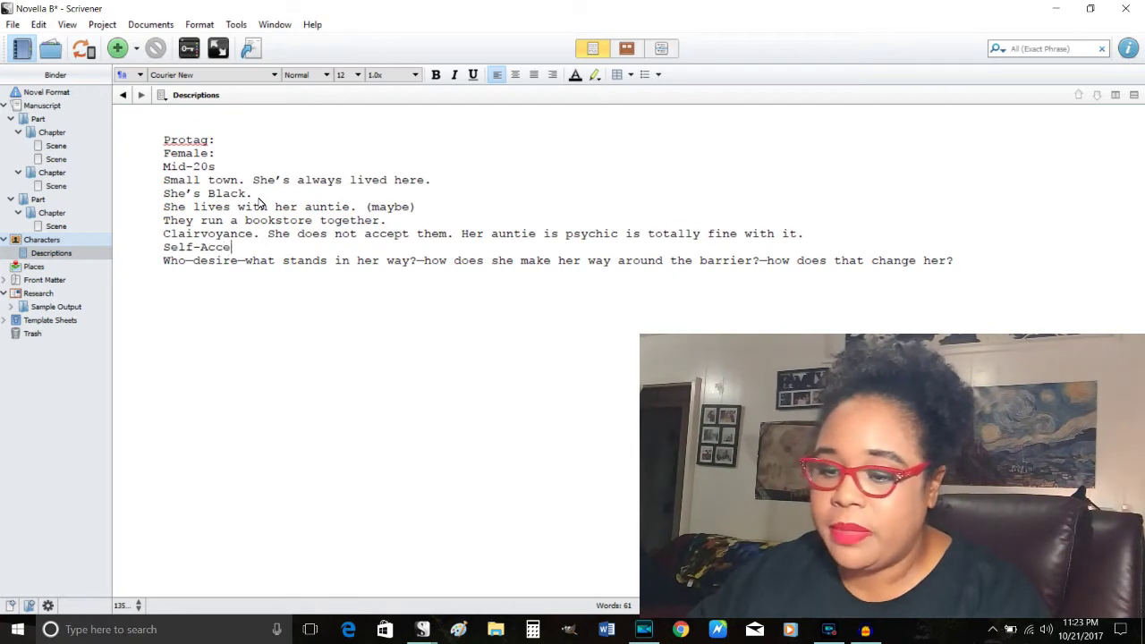
type("ptn")
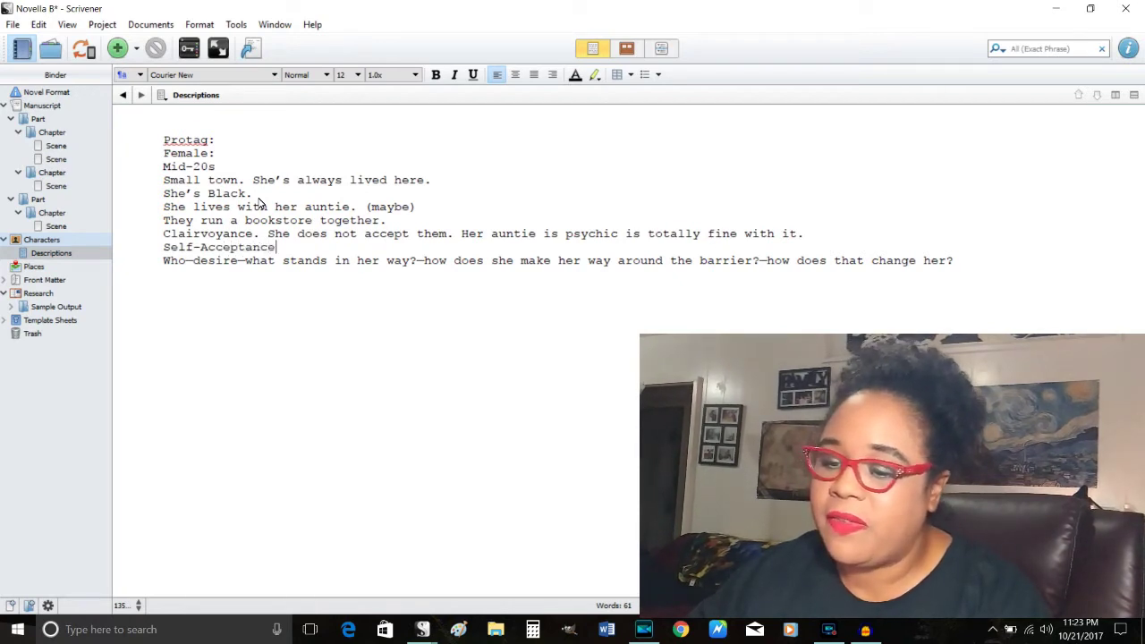
key("Return")
key("Down")
key("Down")
key("Down")
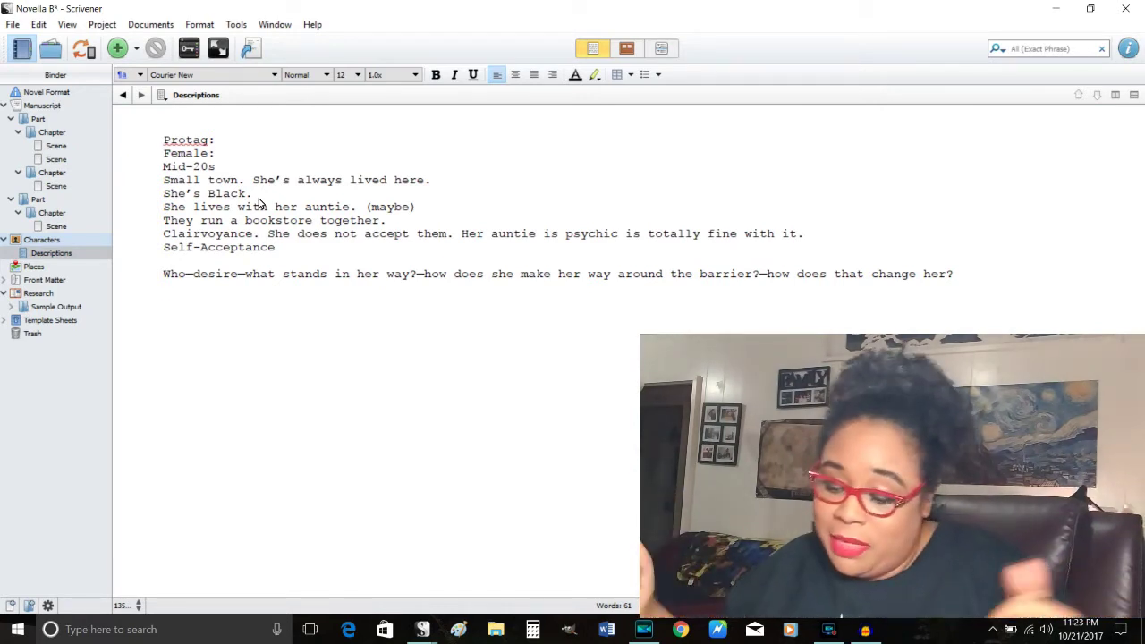
type("Male")
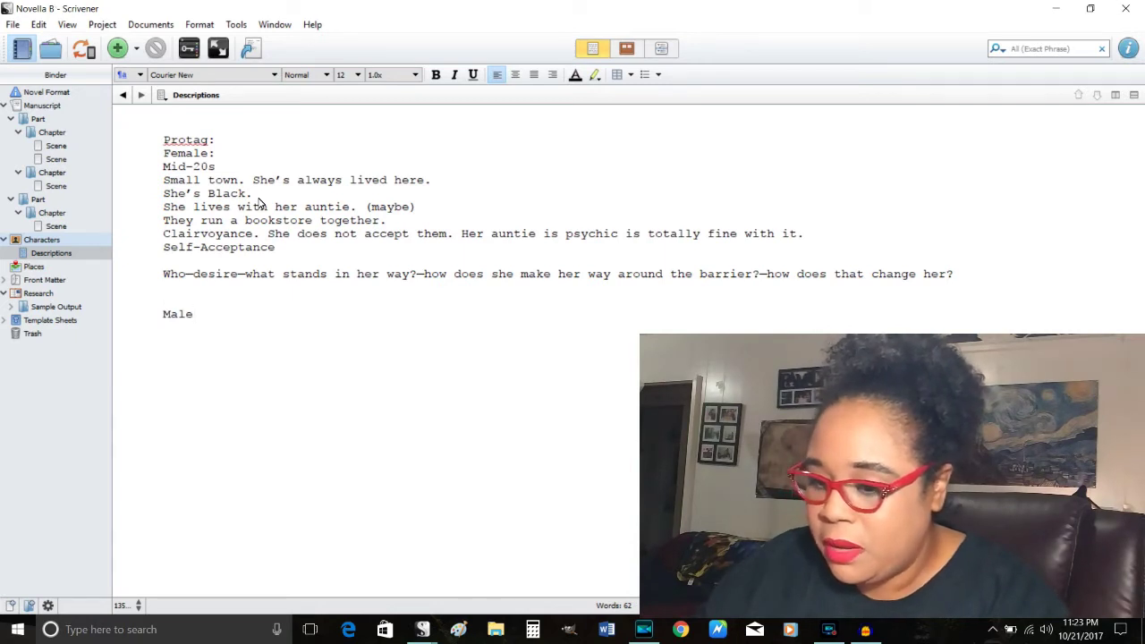
type("Antagonis")
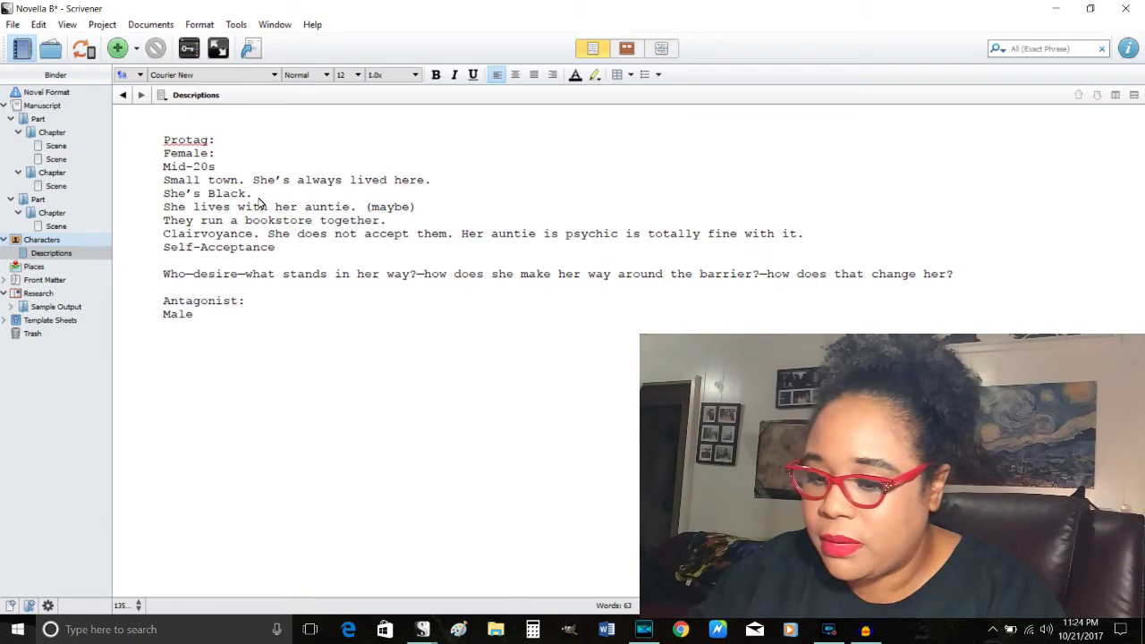
- Label the 'Male:' entry 'Antagonist:': local, went away to school, affluent, enemies since grade school
type("t:")
key("Down")
type(":")
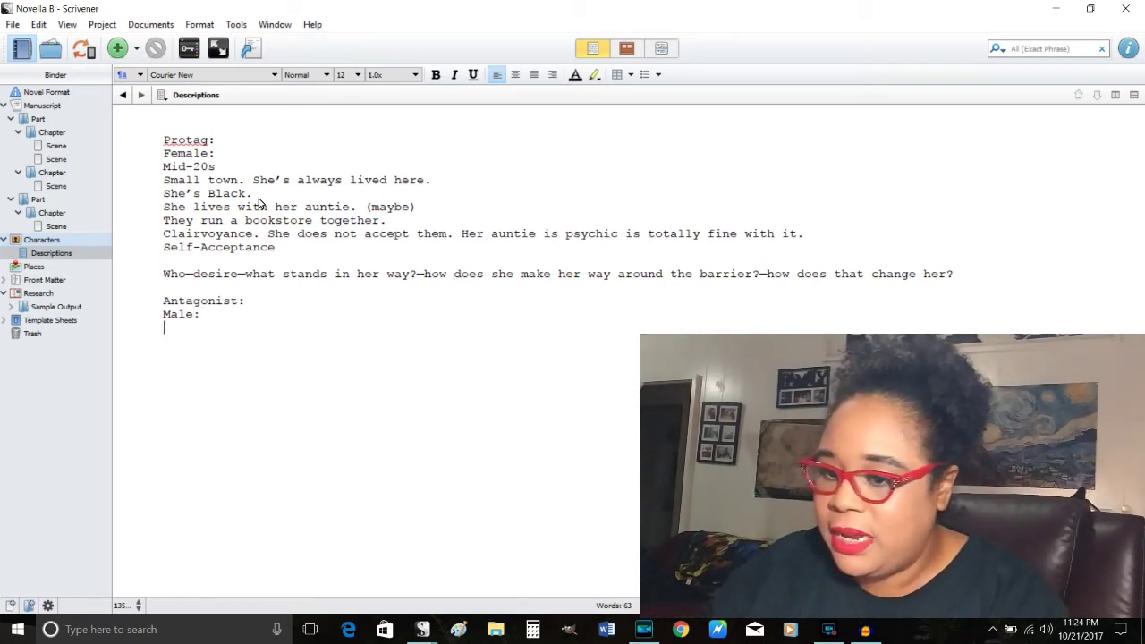
key("Return")
type("He's from there ")
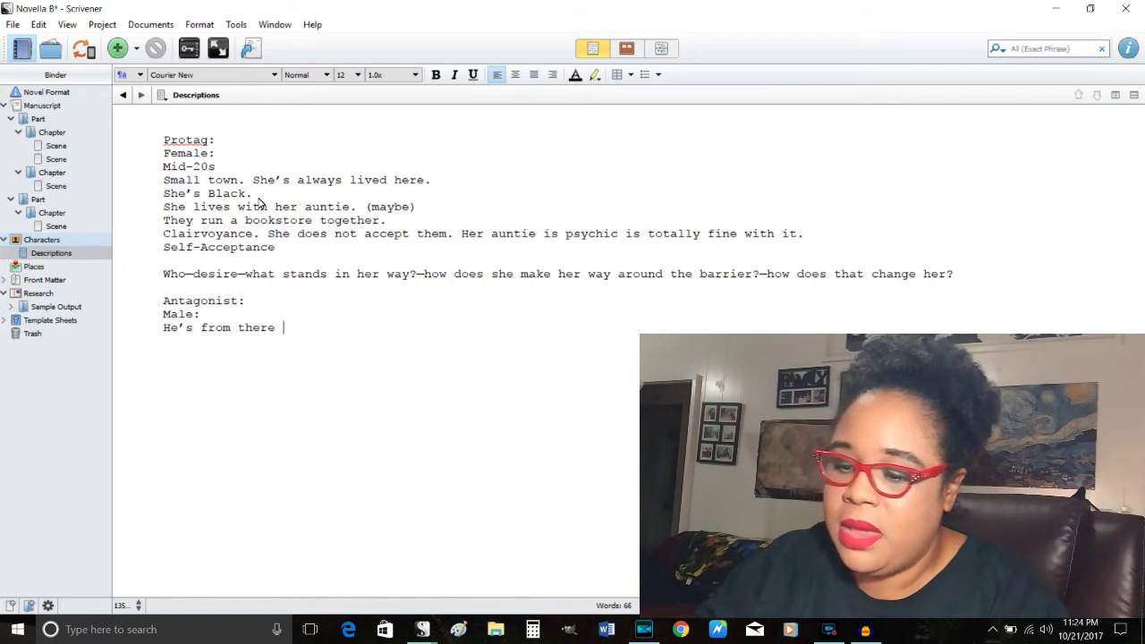
type("as well.")
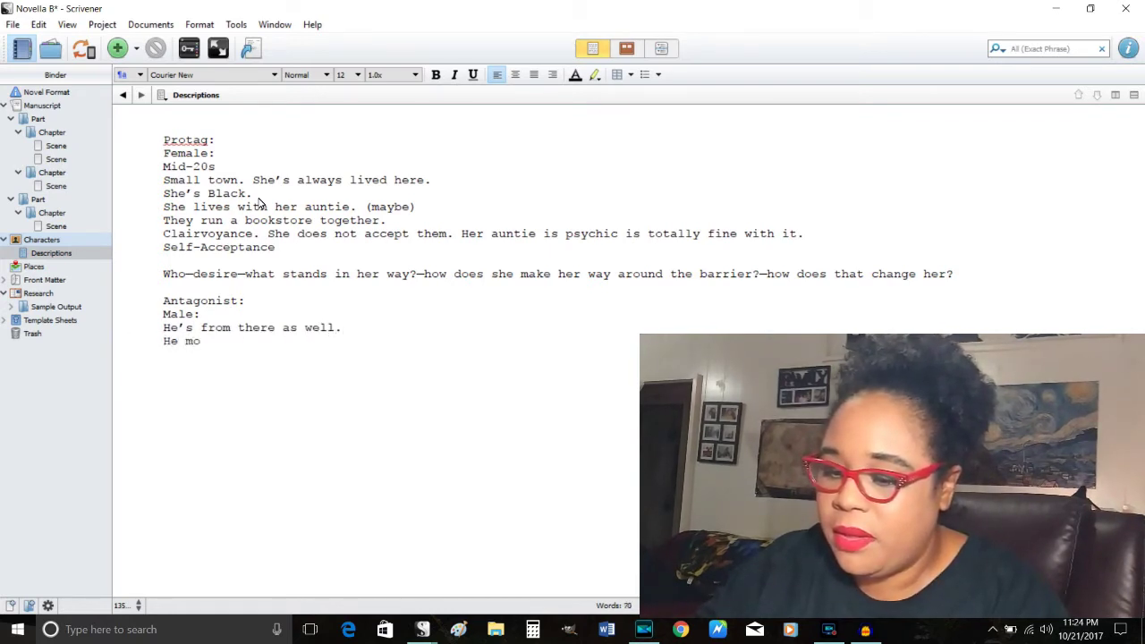
type("away and w")
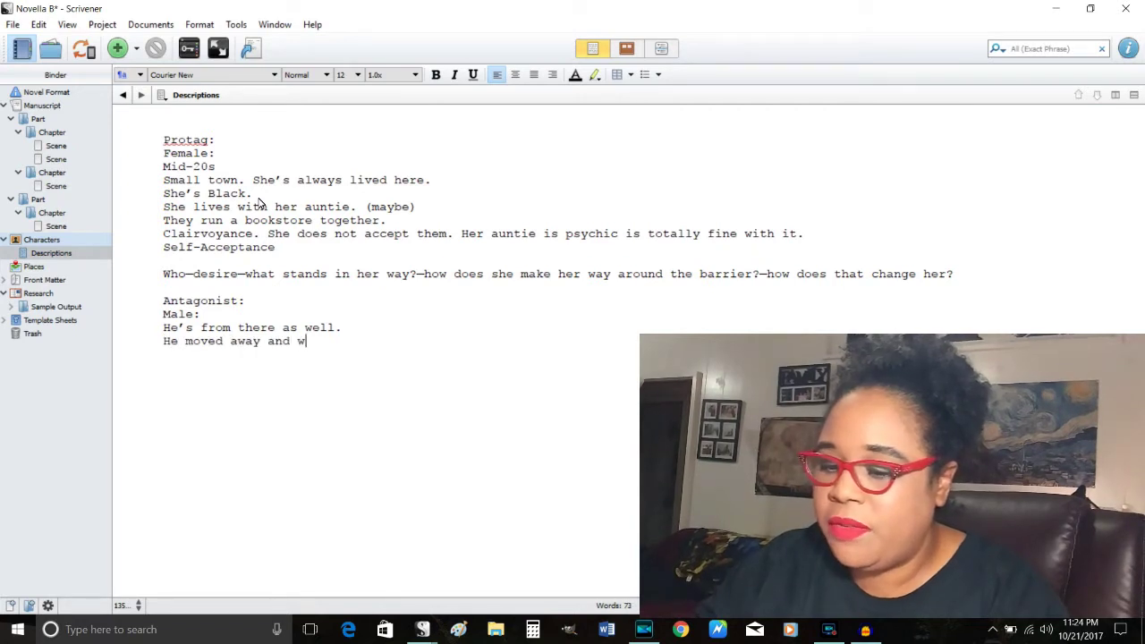
type("ent to school.")
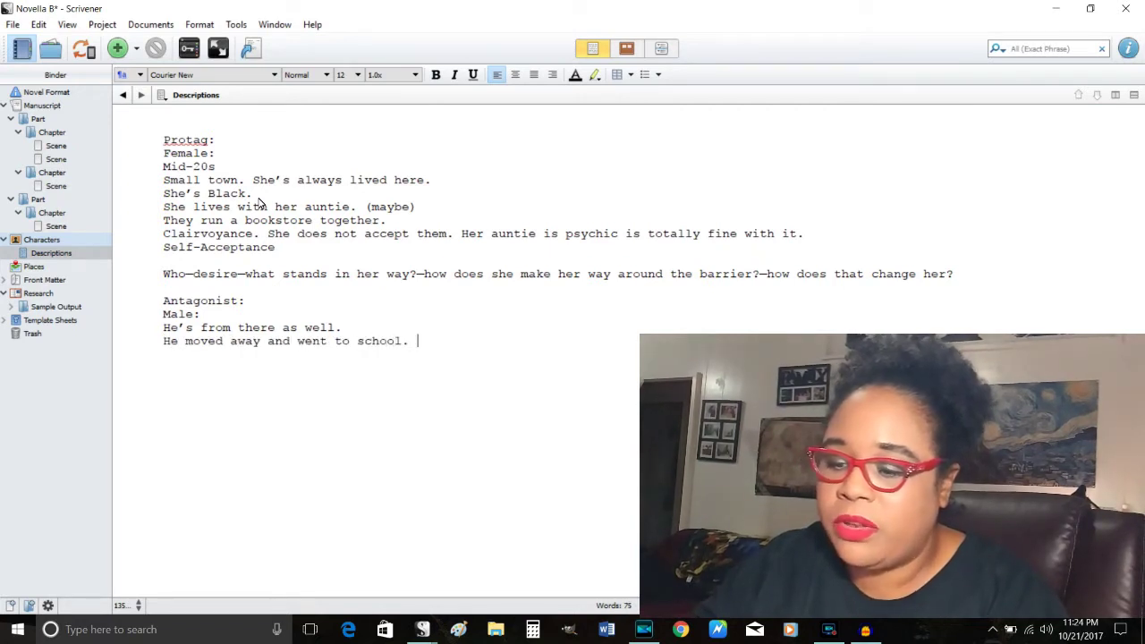
key("Return")
type("Aff")
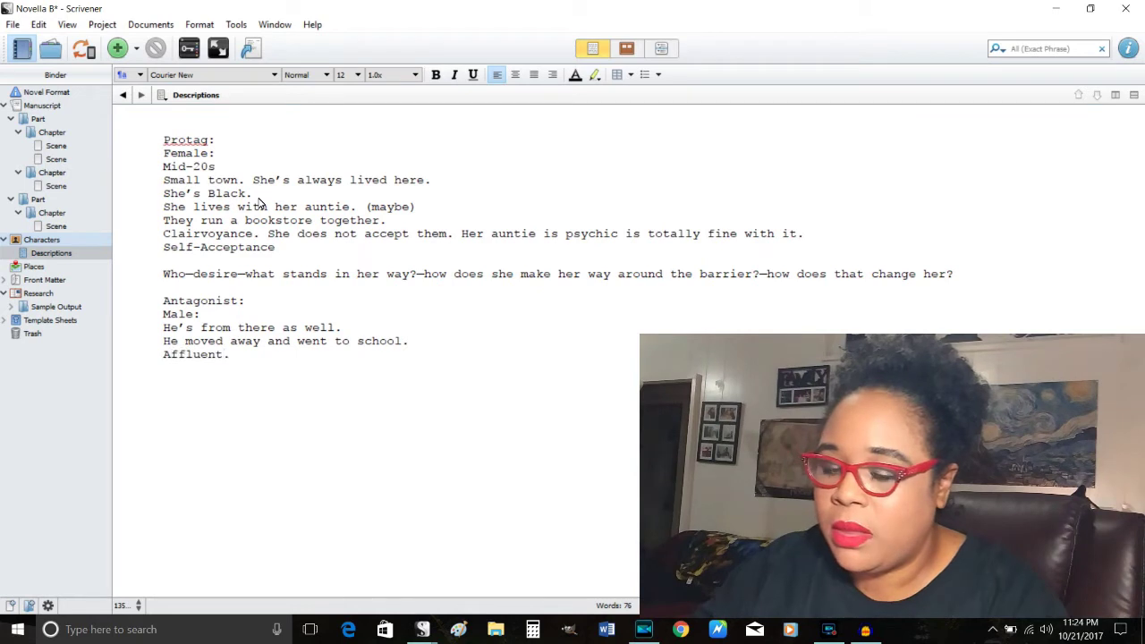
type("luent.")
key("Return")
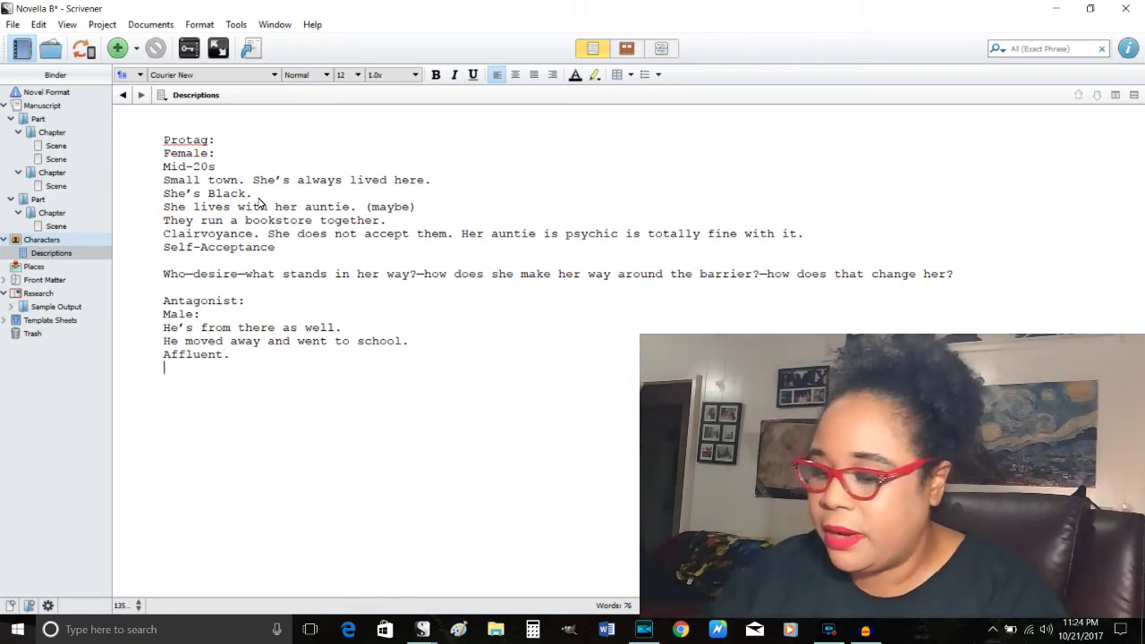
type("They've b")
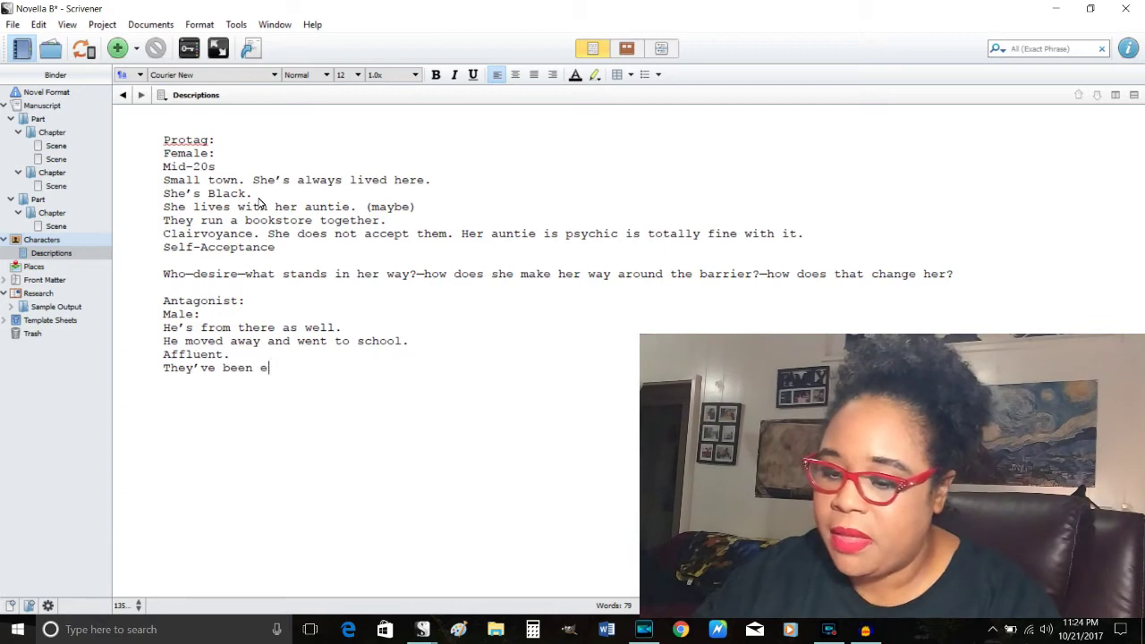
type("een \"enemies")
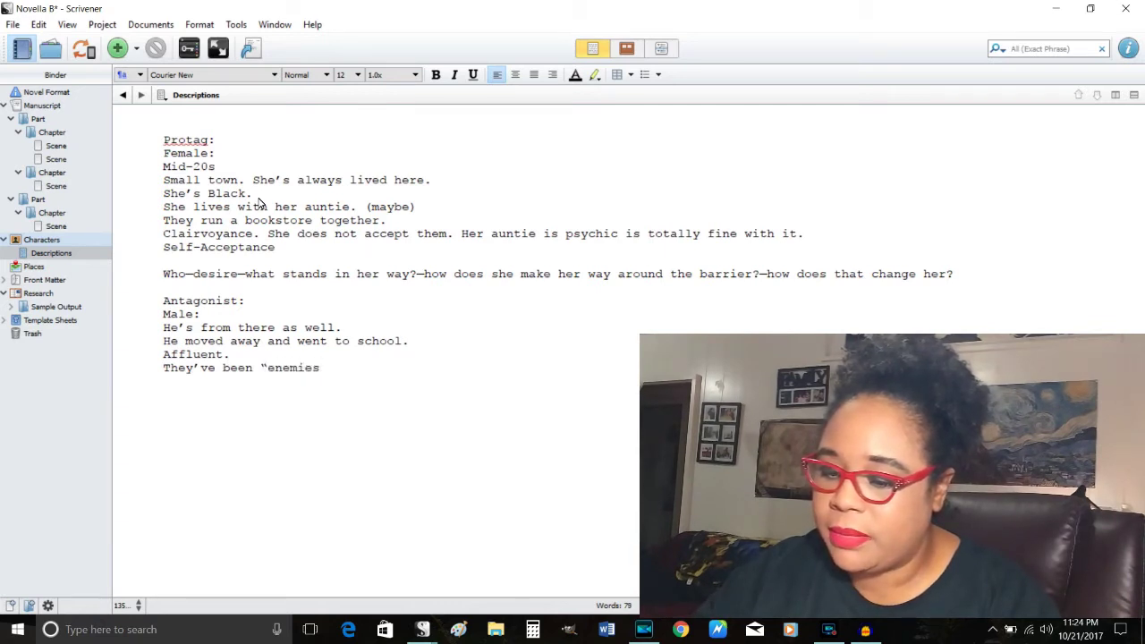
type("\" since grade")
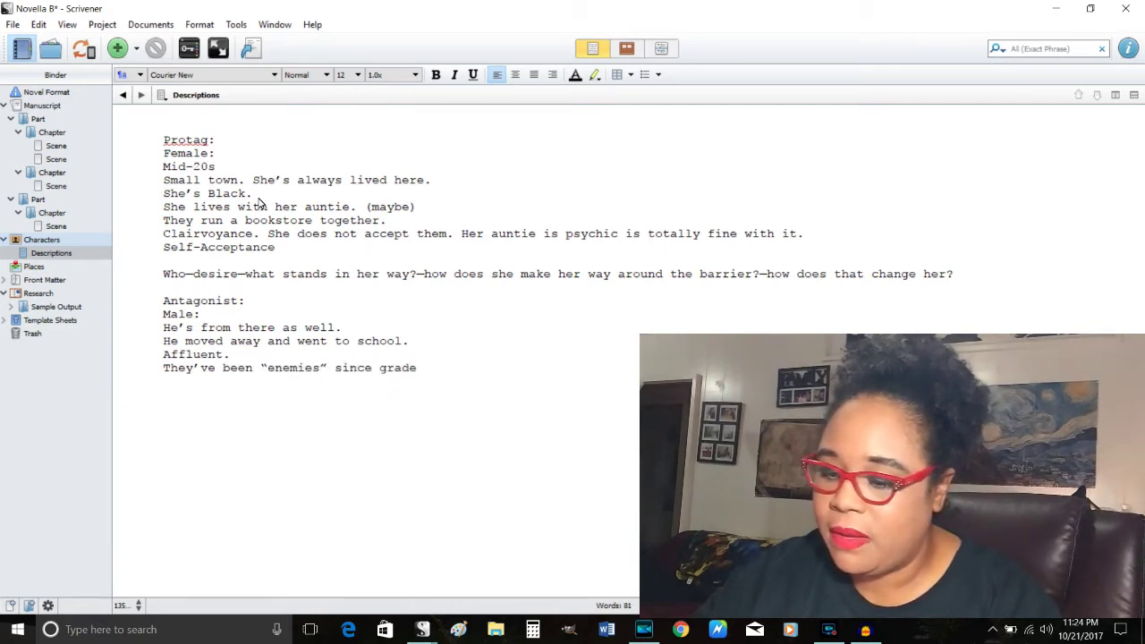
type(" school.")
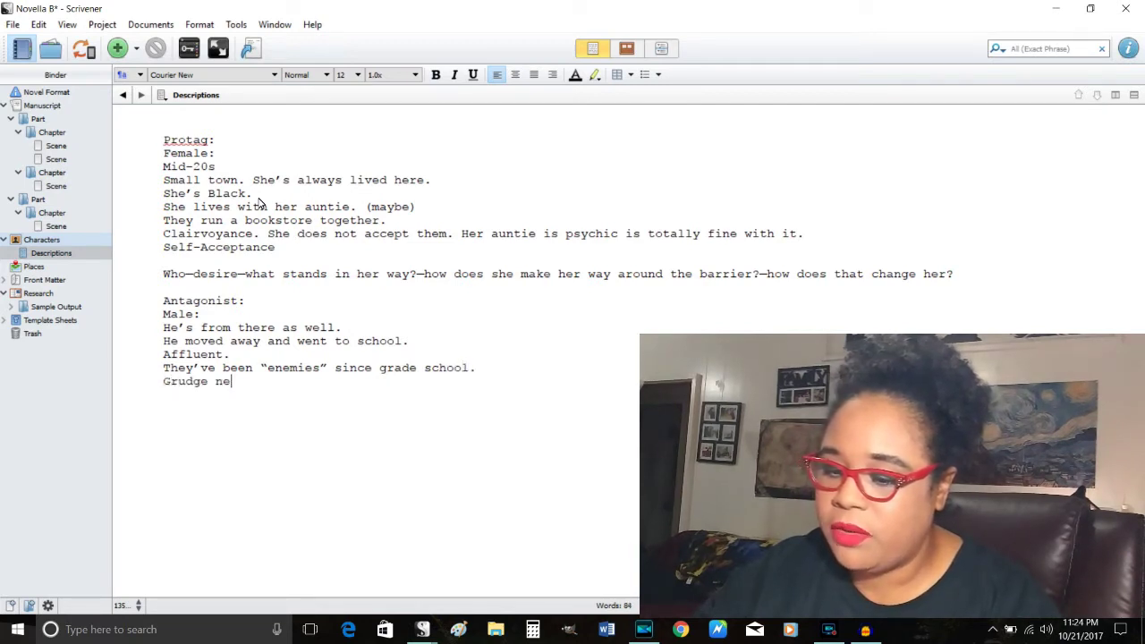
- Set 'Grudge between them' on its own line, wrapped in ** for emphasis
key("BackSpace")
key("BackSpace")
type("betwee")
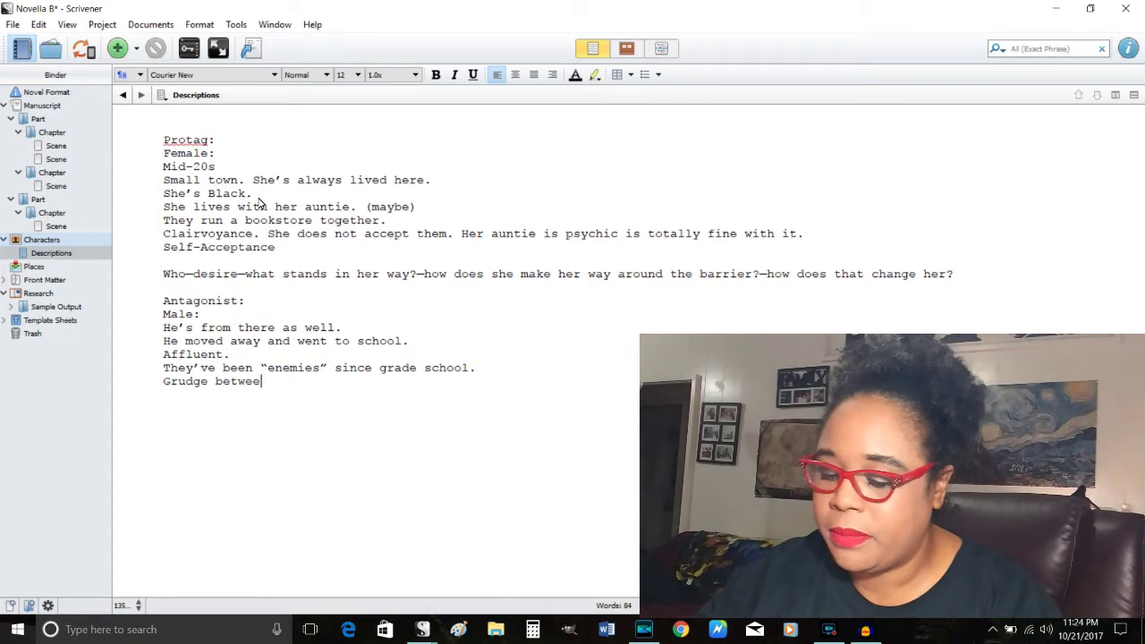
type("n them.")
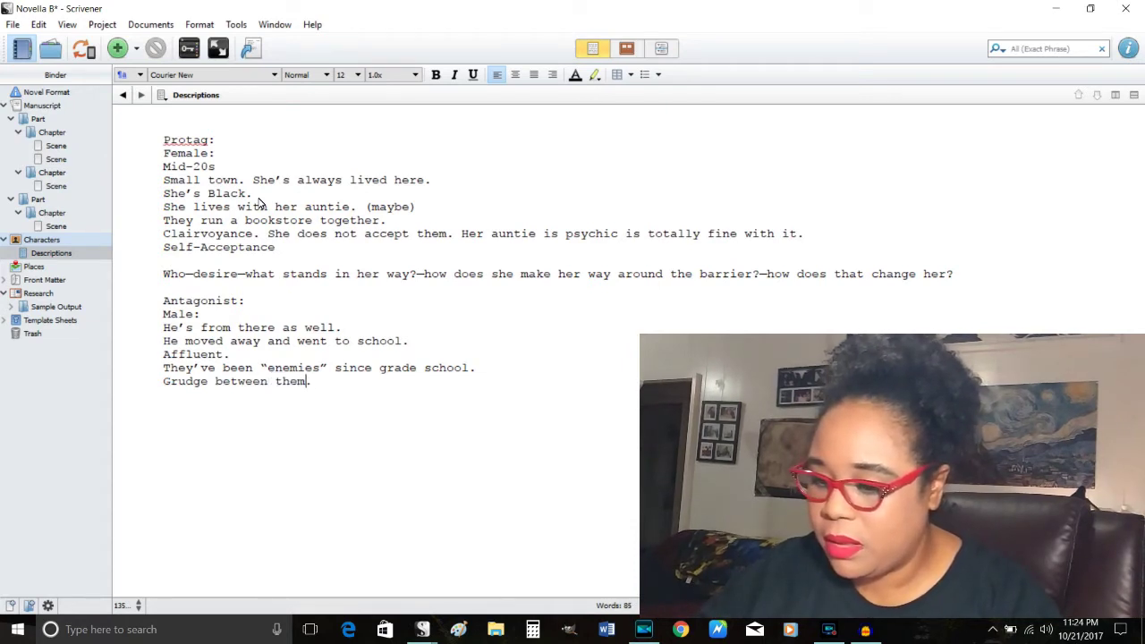
key("Home")
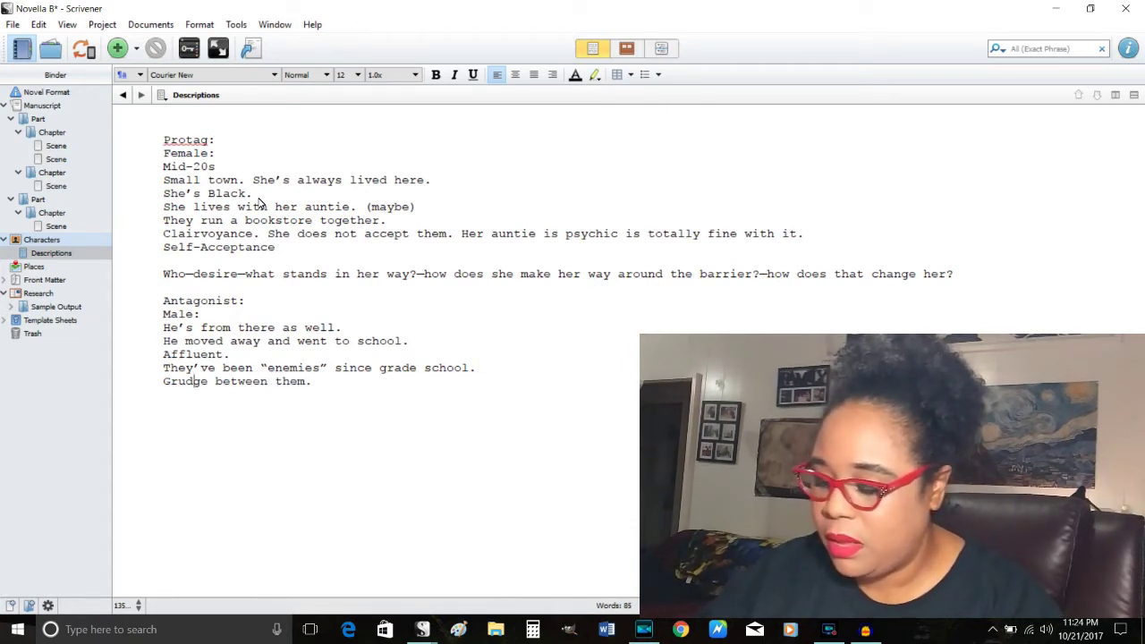
key("Return")
type("**")
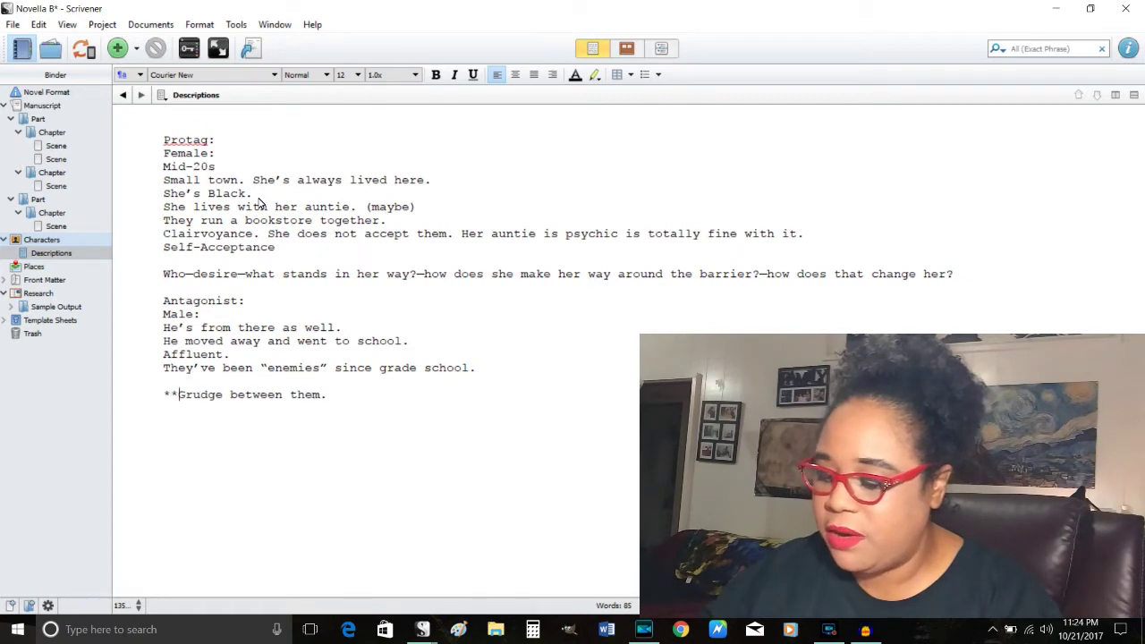
key("End")
key("Left")
key("Left")
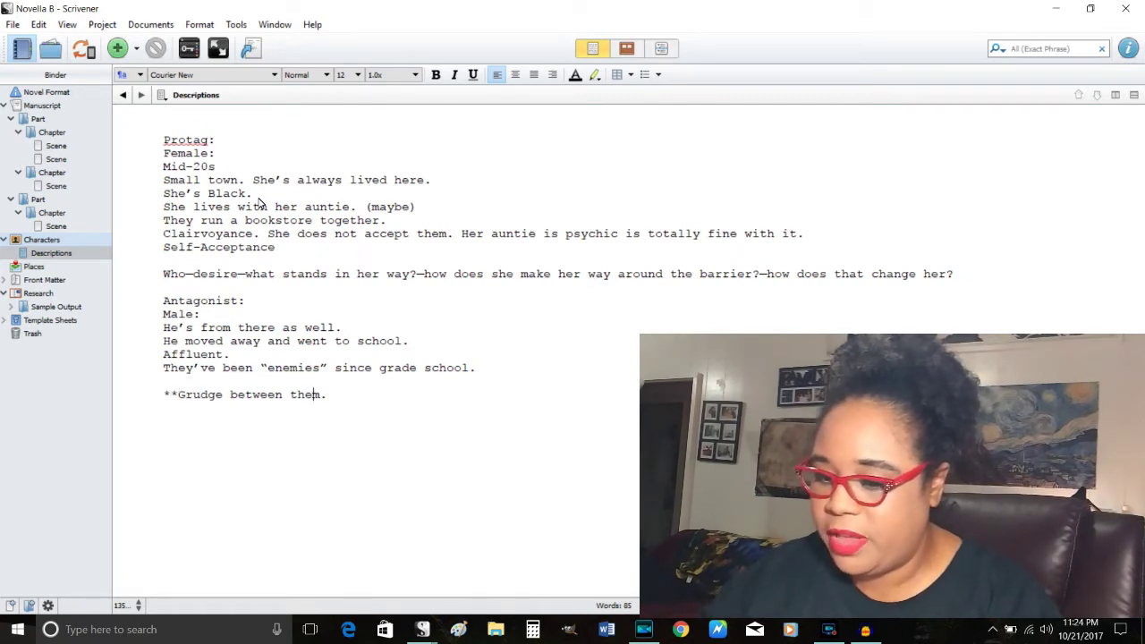
type("**")
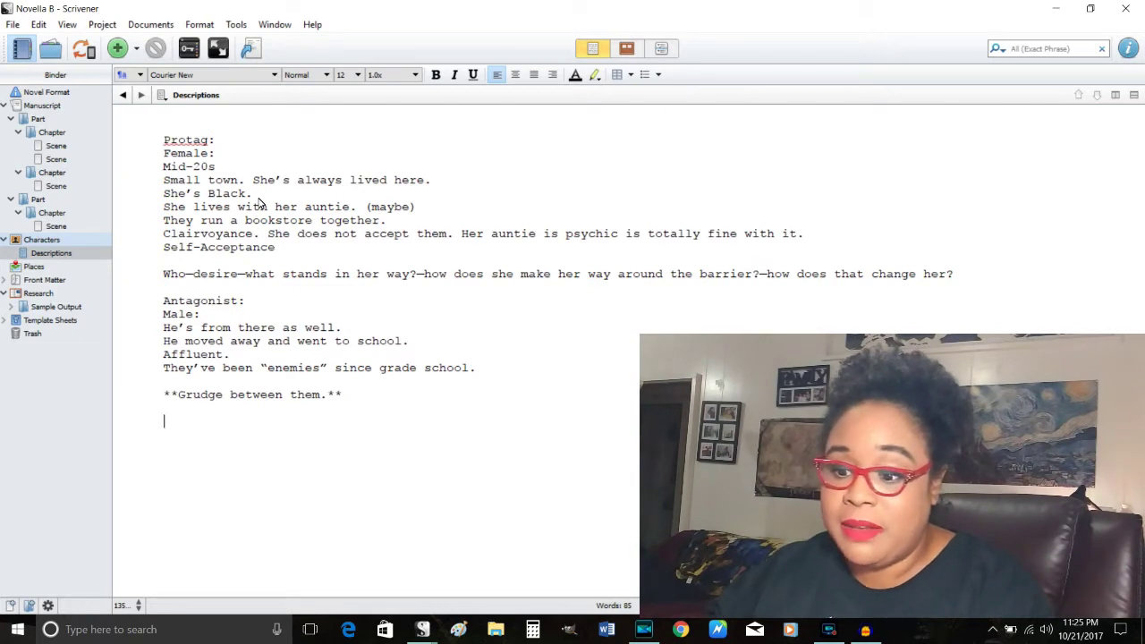
- Add an 'Important settings:' heading listing 'Bookstore.' and 'The town itself.'
type("Imp")
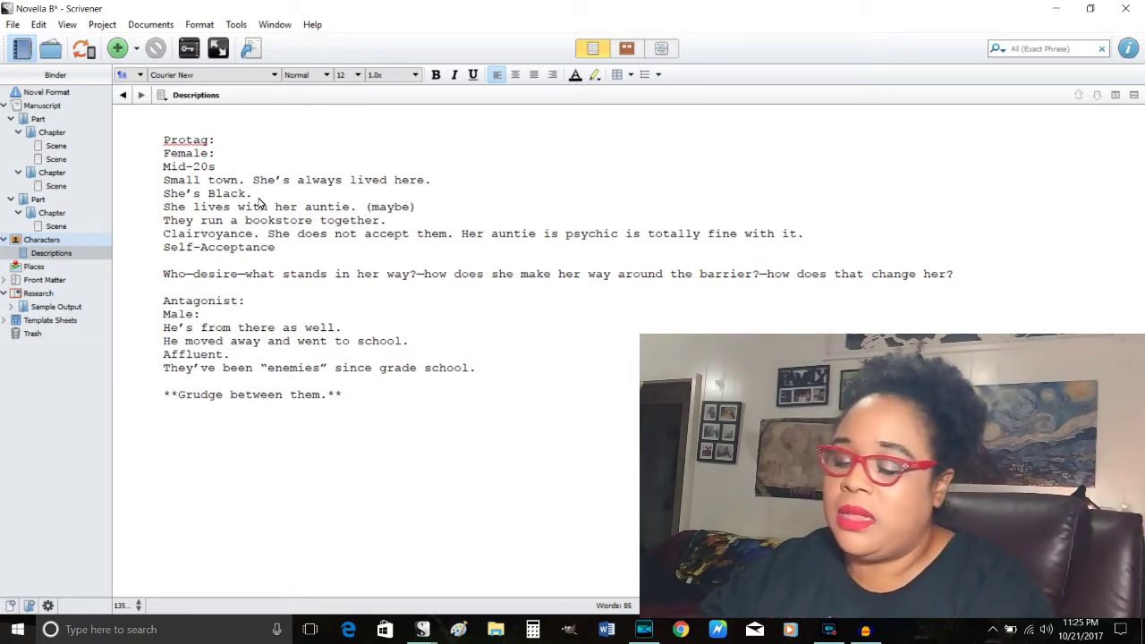
type("ortant")
key("BackSpace")
key("BackSpace")
key("BackSpace")
key("BackSpace")
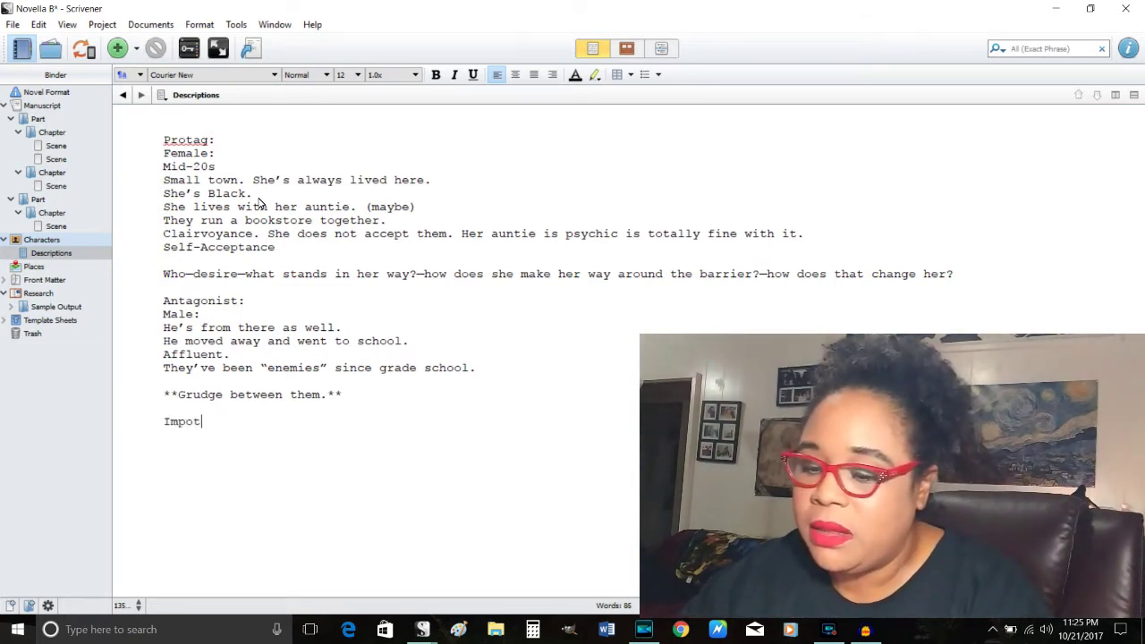
type("rtant se")
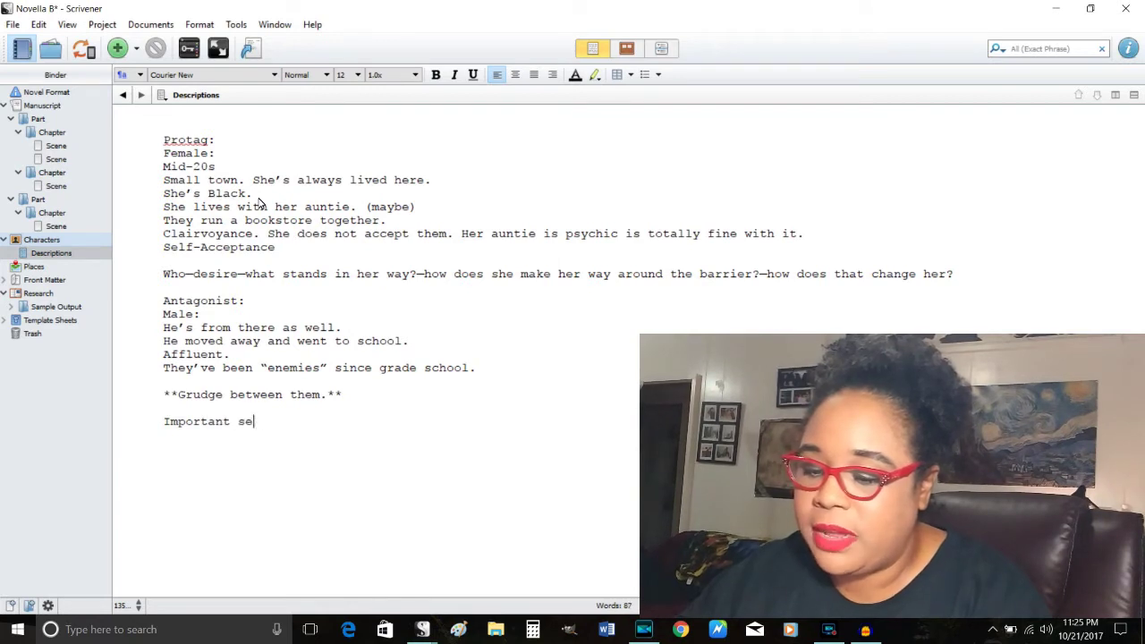
type("ttings:")
key("Return")
key("Return")
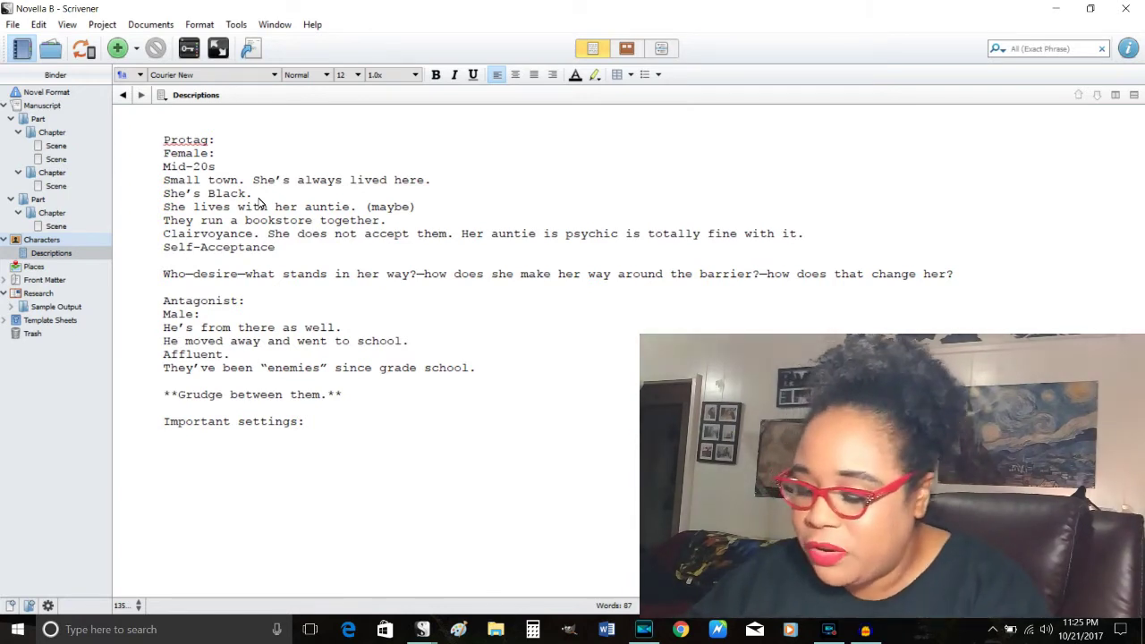
type("Bookstore ")
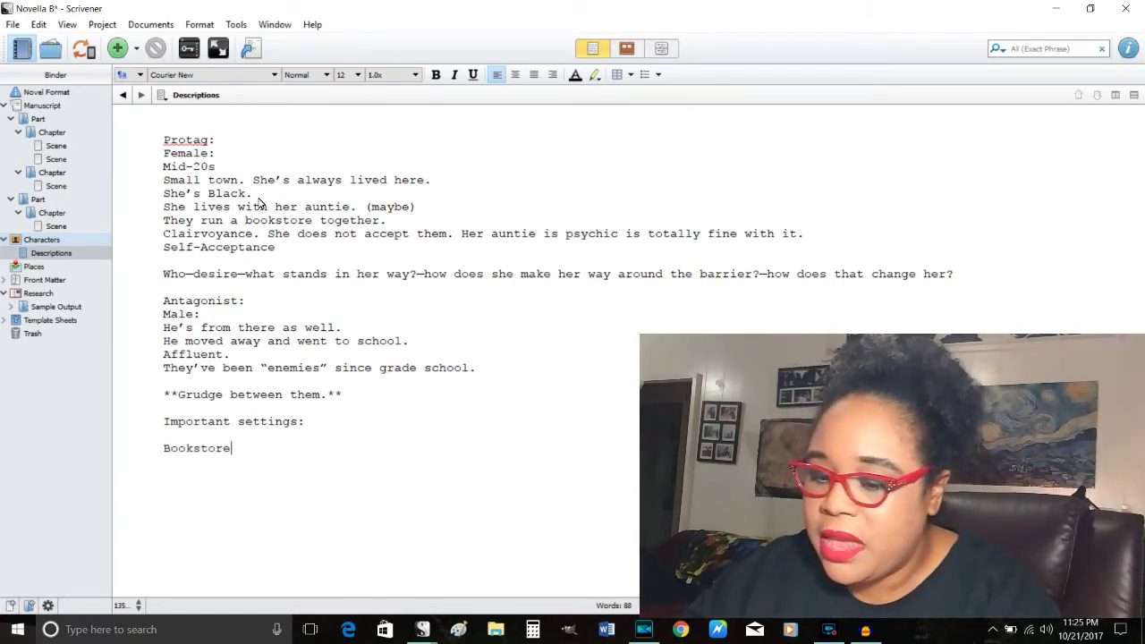
type("The town ")
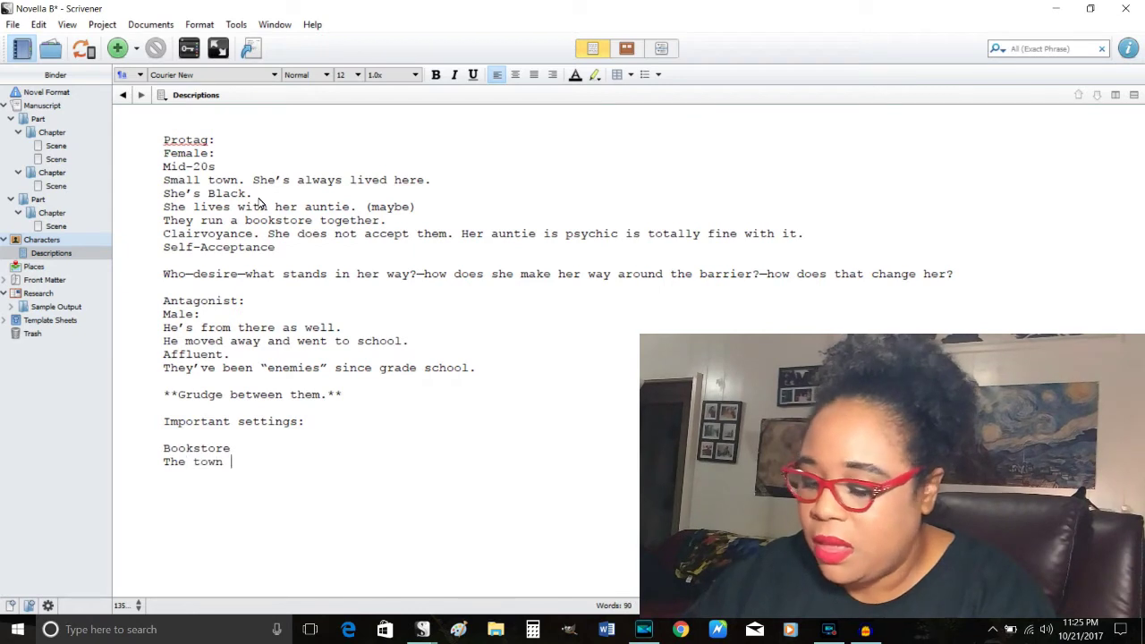
type("itsle")
key("BackSpace")
key("BackSpace")
type("elf.")
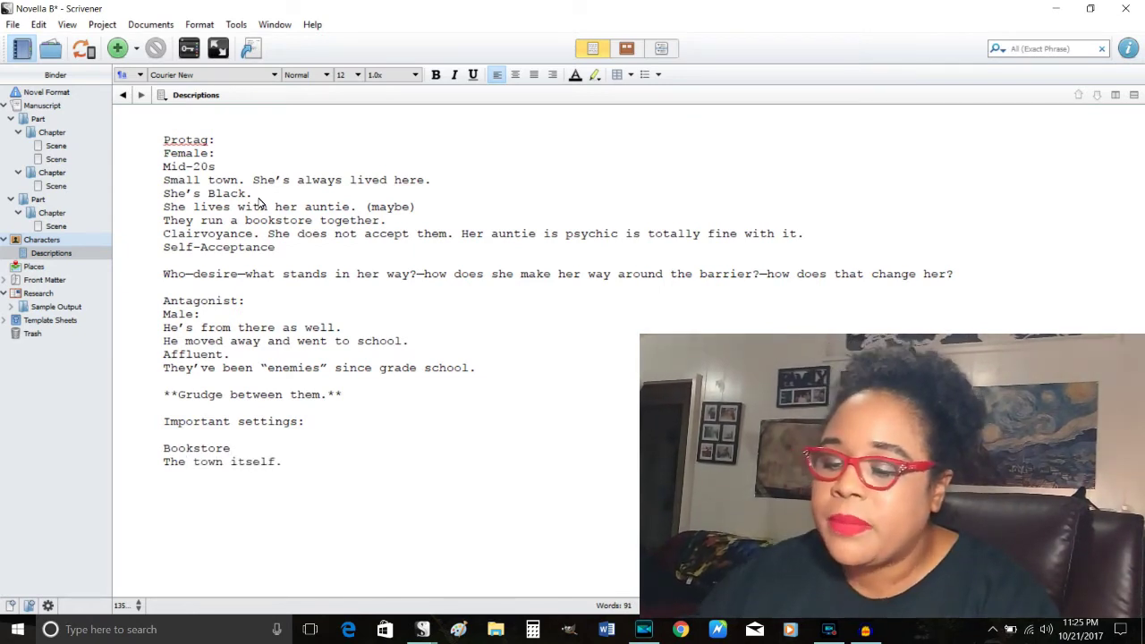
key("Up")
type(".")
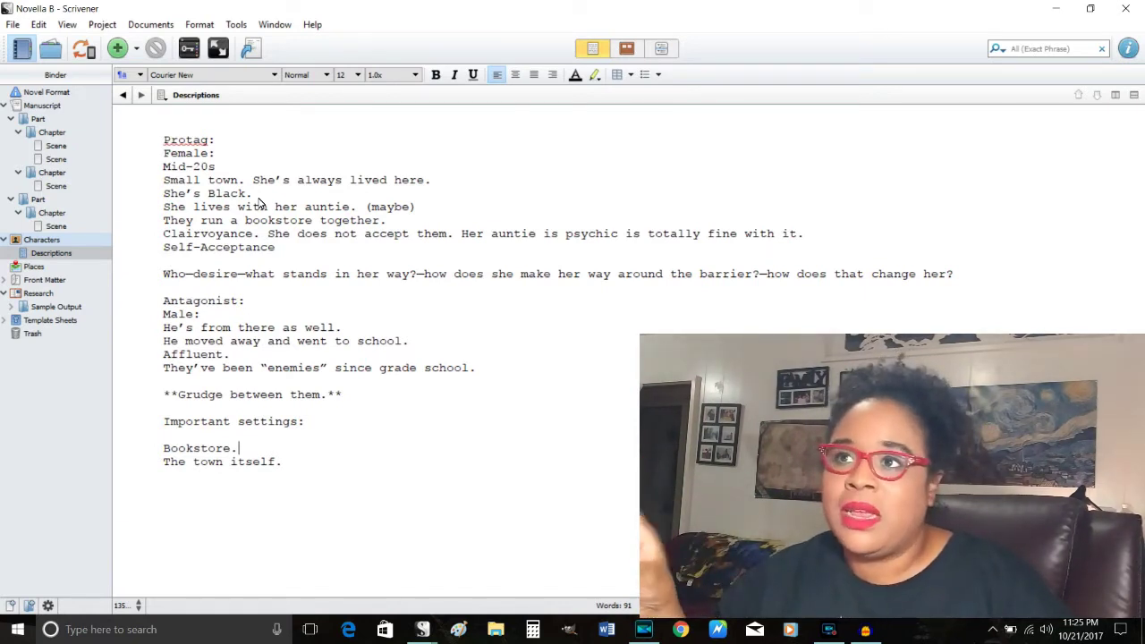
key("Down")
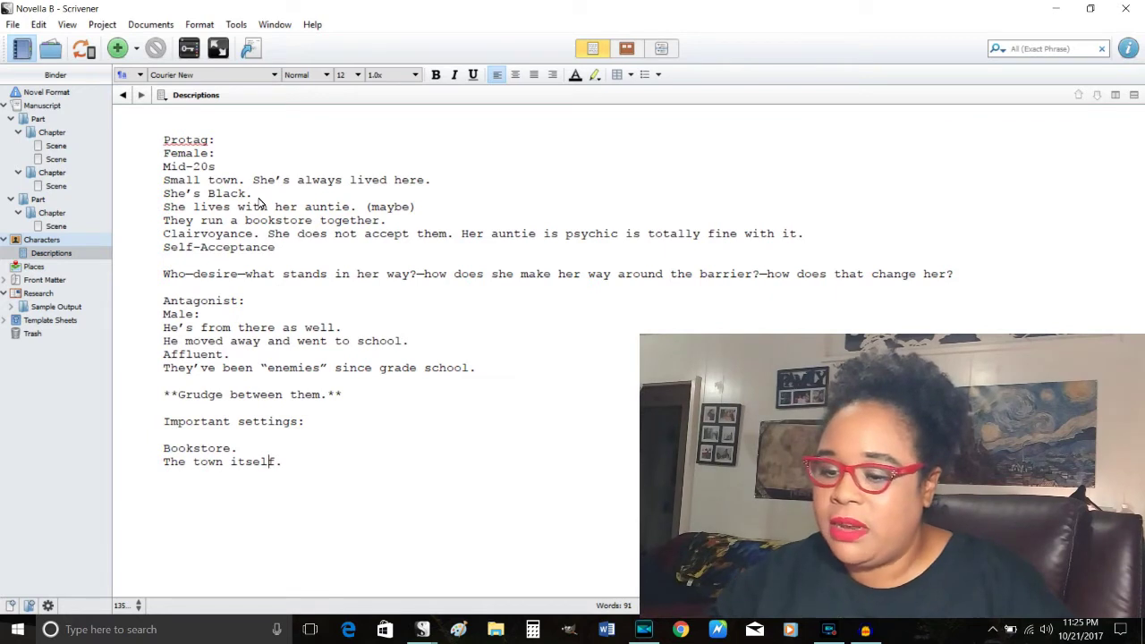
key("Return")
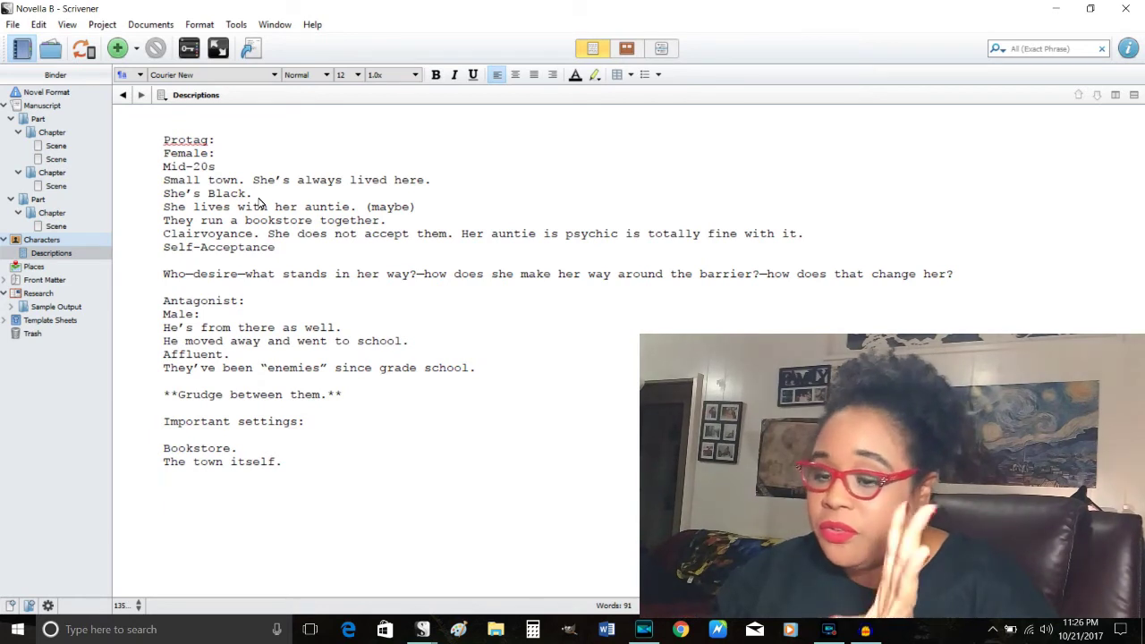
key("Up")
key("Up")
key("Up")
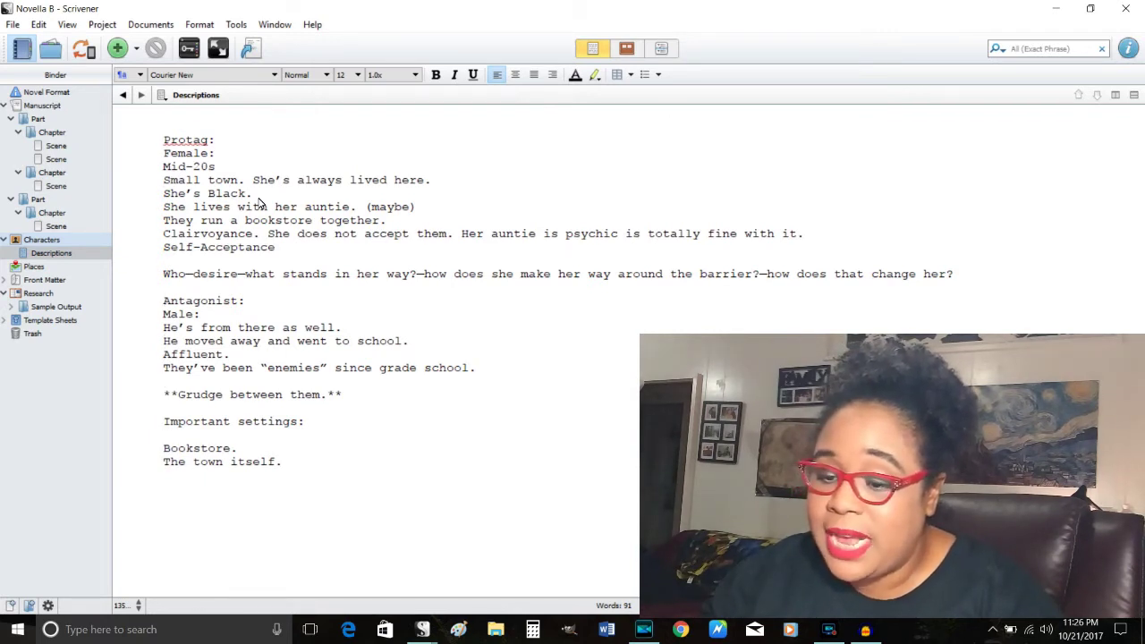
key("Return")
key("Return")
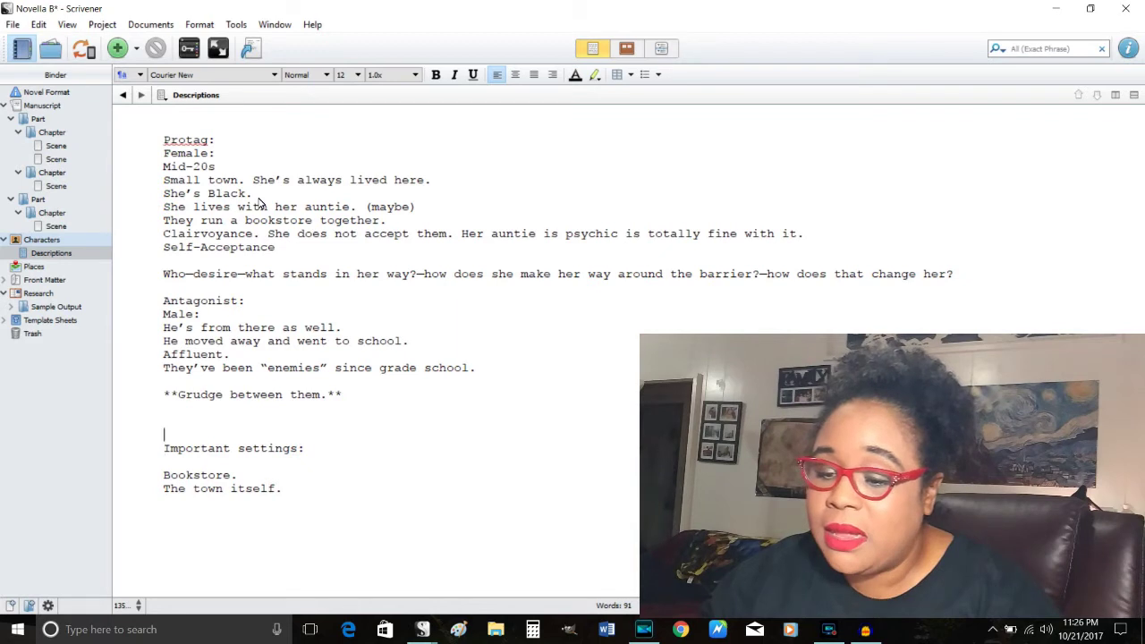
- Add an 'Auntie:' entry: older Black woman, very country, the town psychic
type("Aunti")
key("BackSpace")
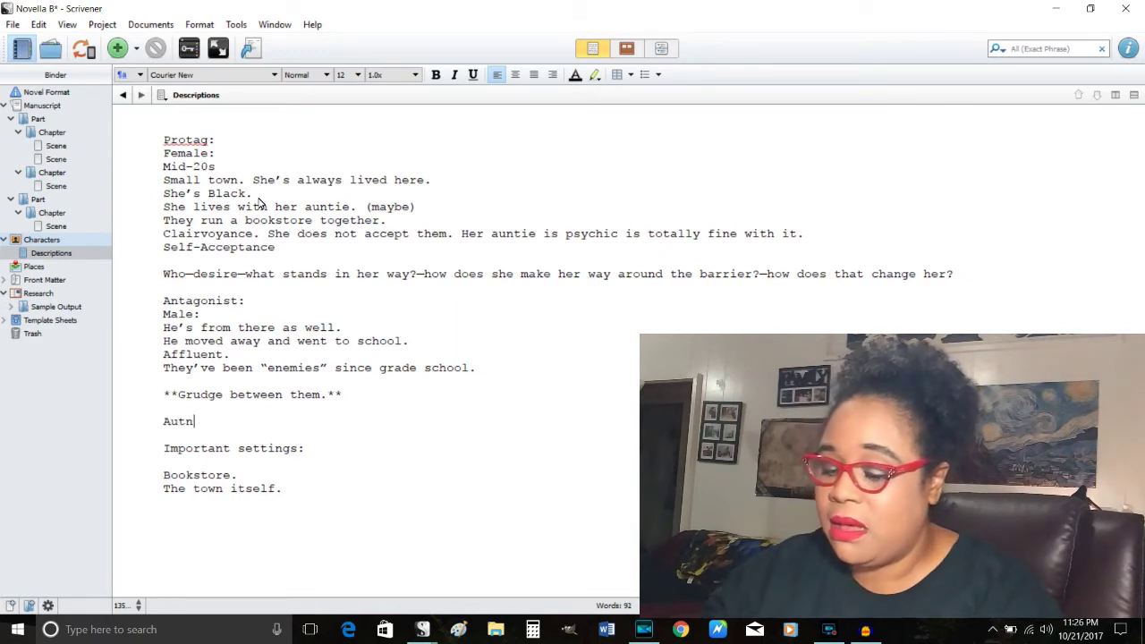
key("BackSpace")
key("BackSpace")
type("ntie:")
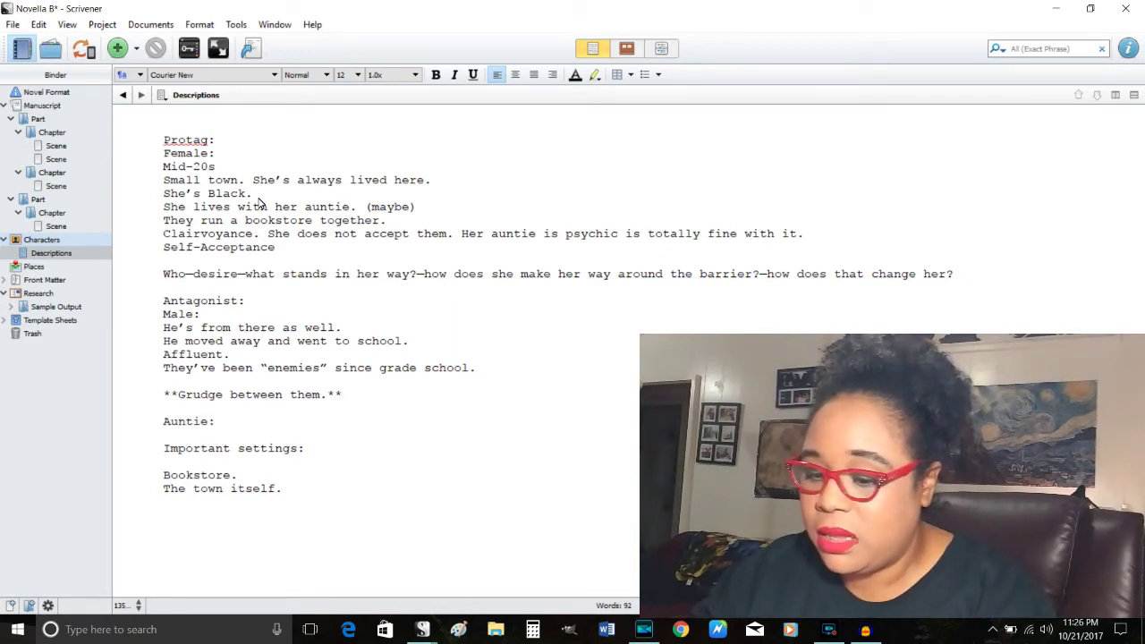
key("Return")
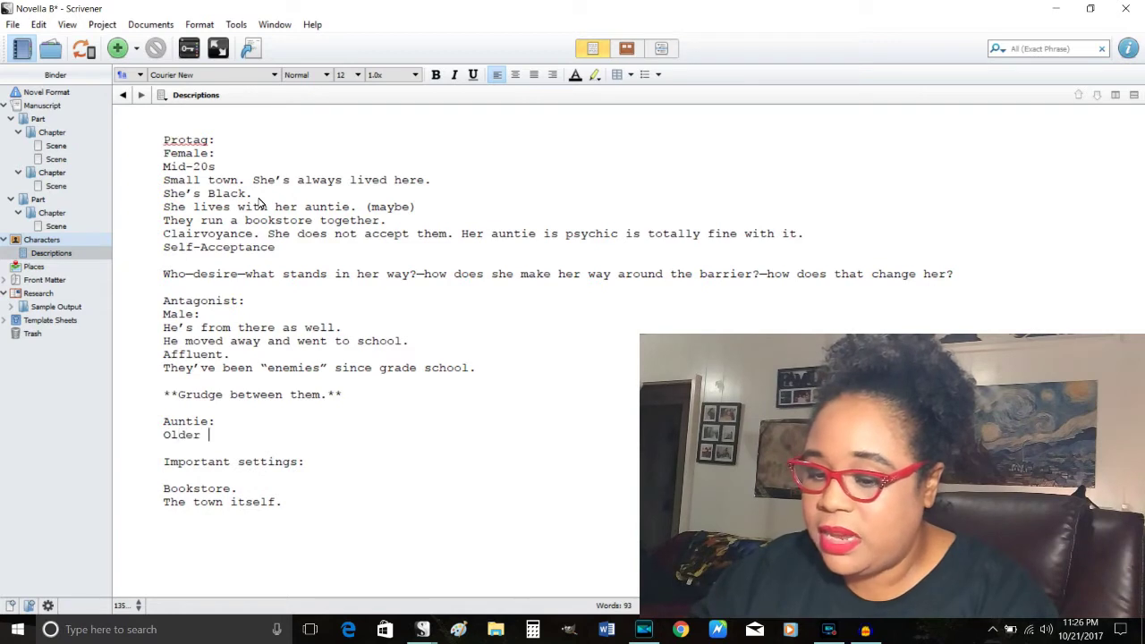
type("Older Black woman")
key("Return")
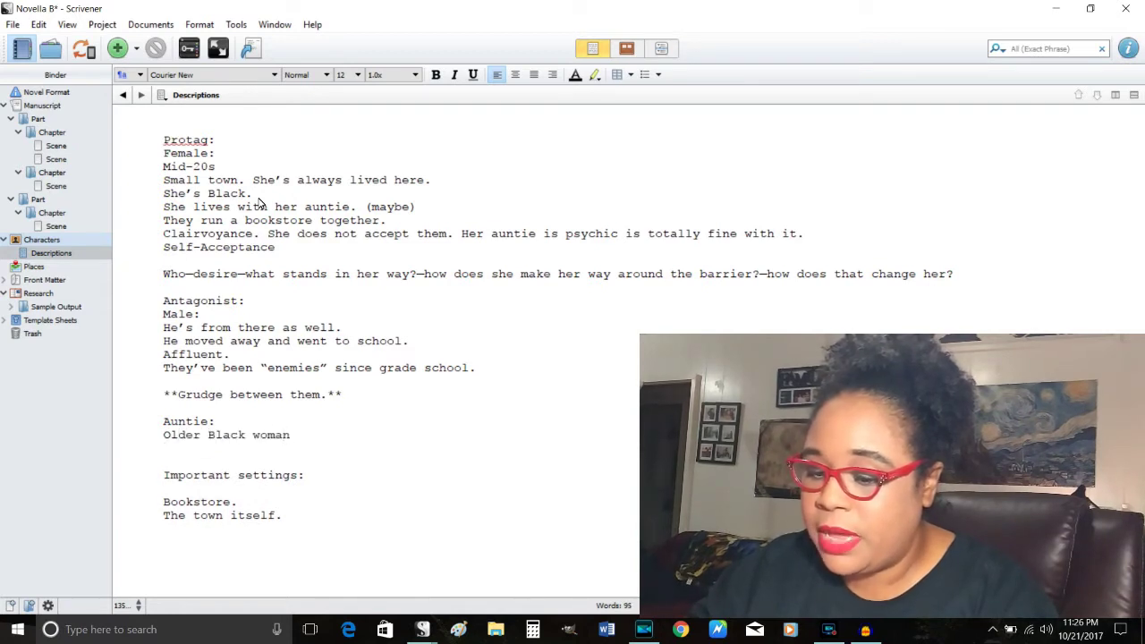
type("She's very")
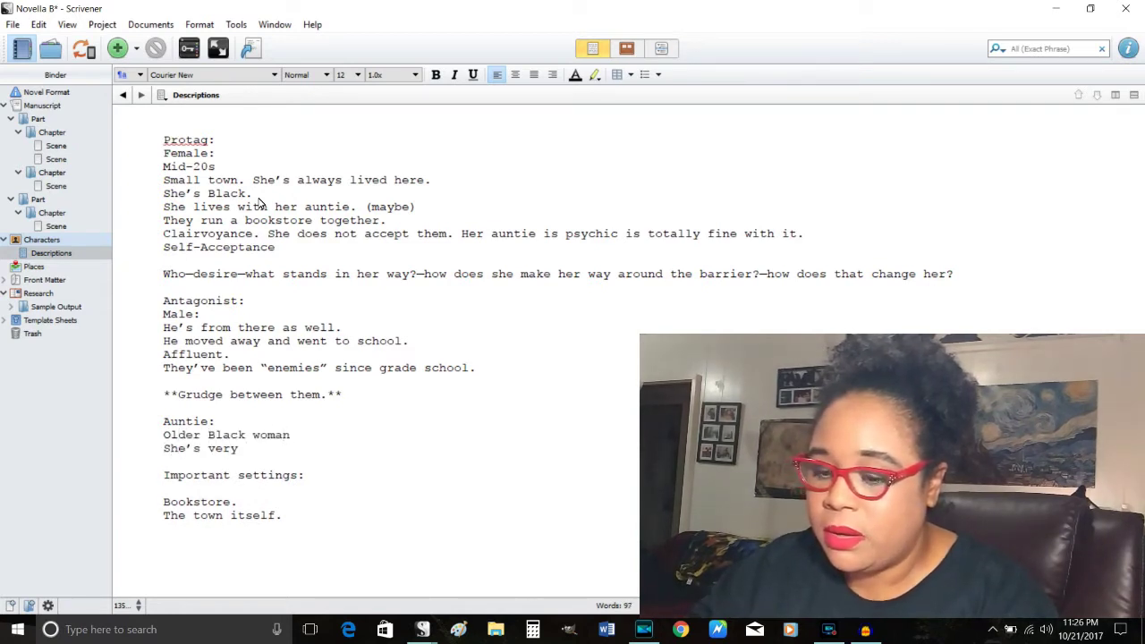
type(" country. She’s")
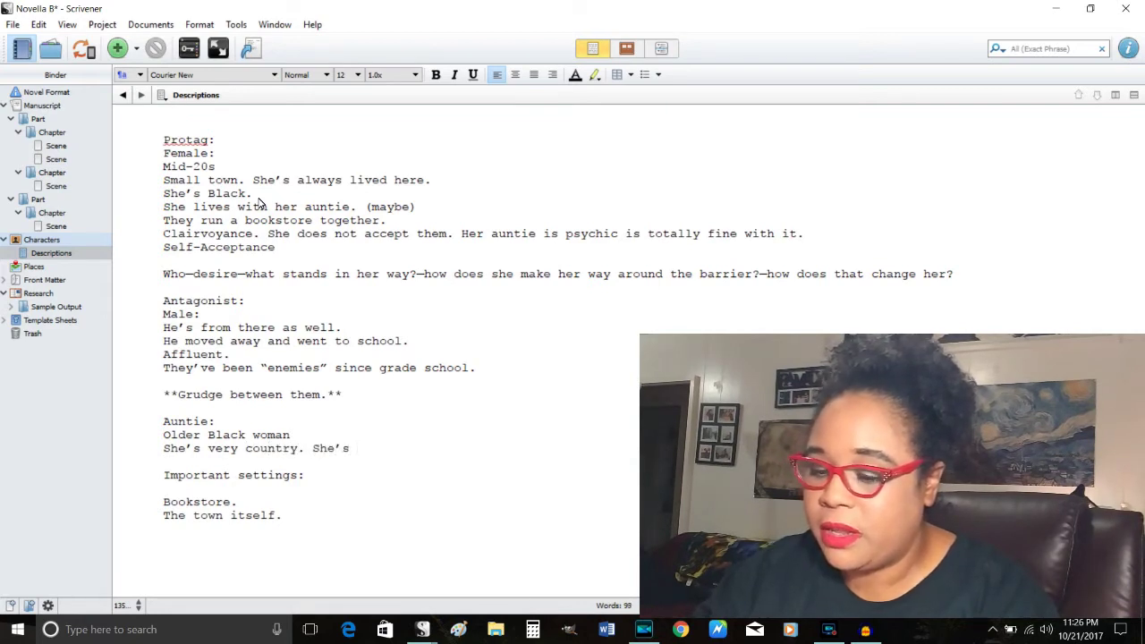
type(" the")
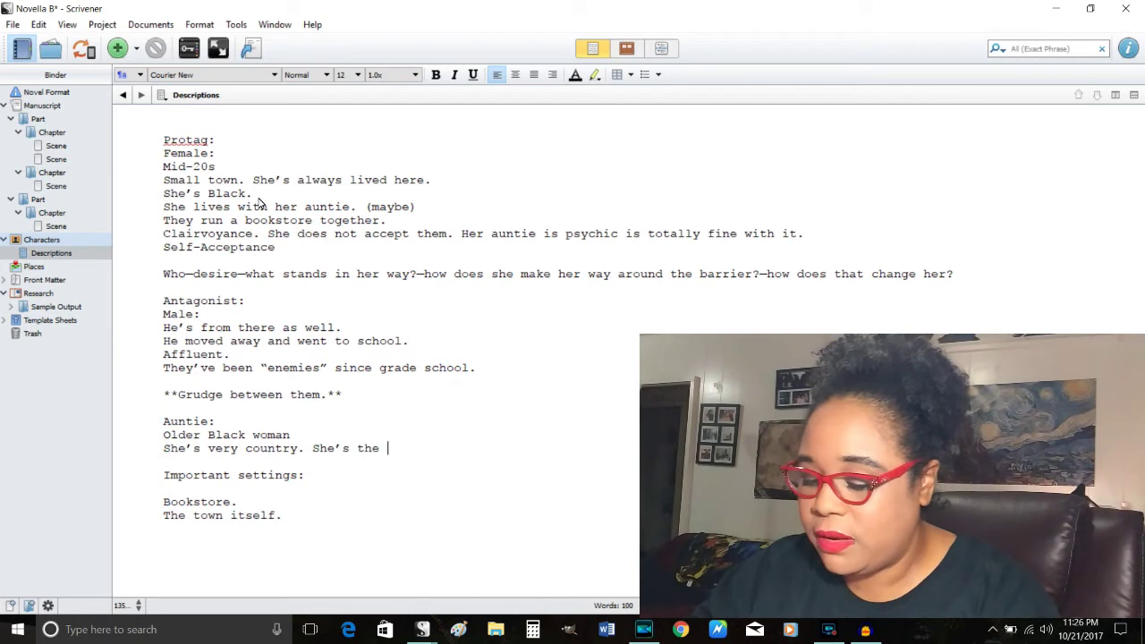
type(" town s")
key("BackSpace")
type("ps")
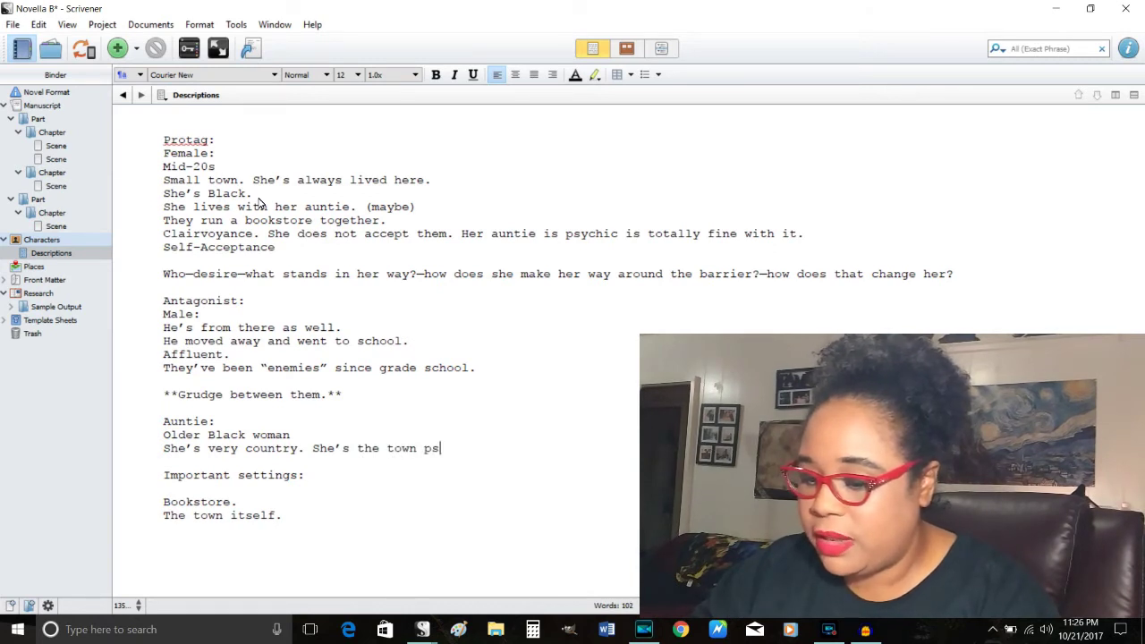
type("ychic.")
- Add that she's never lived anywhere else and is the protag's late father's sister
key("Return")
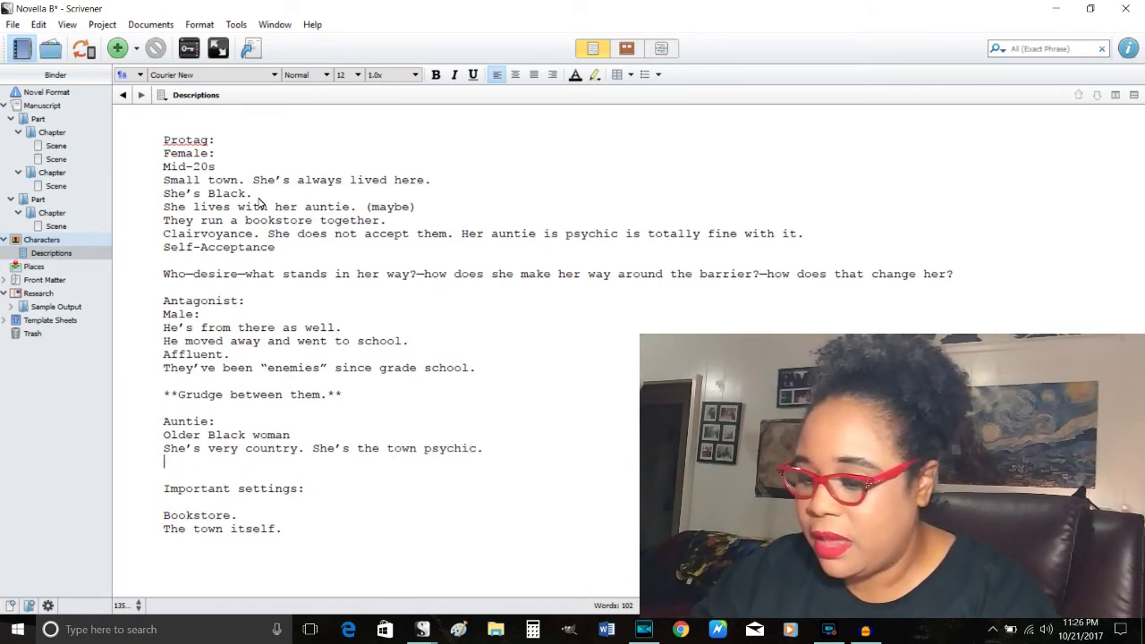
type("She ")
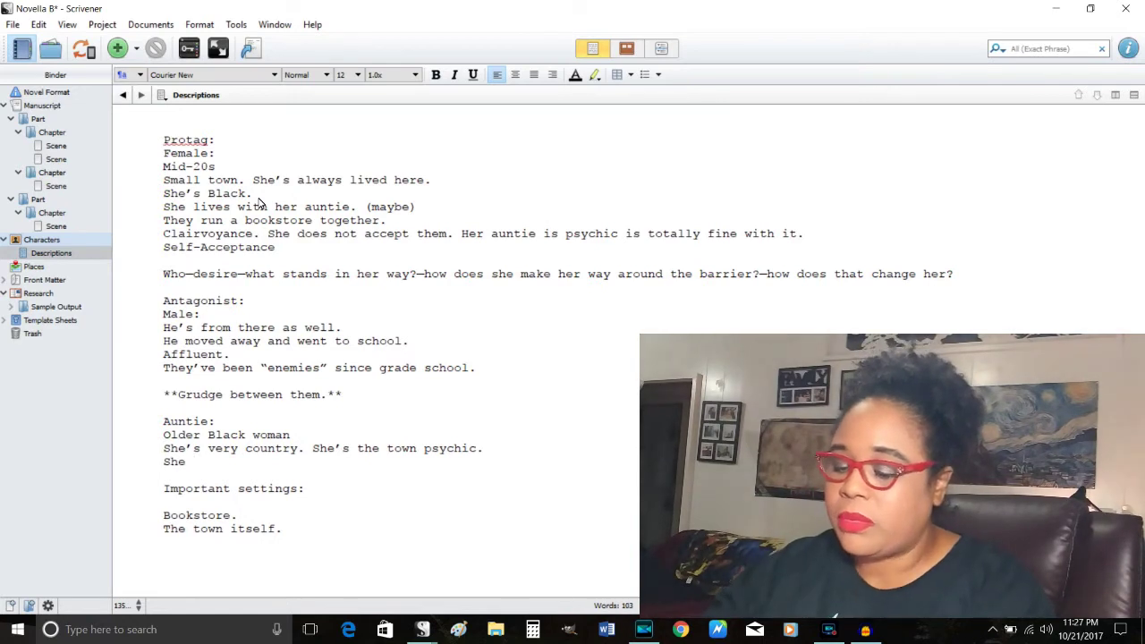
type("'s never lived")
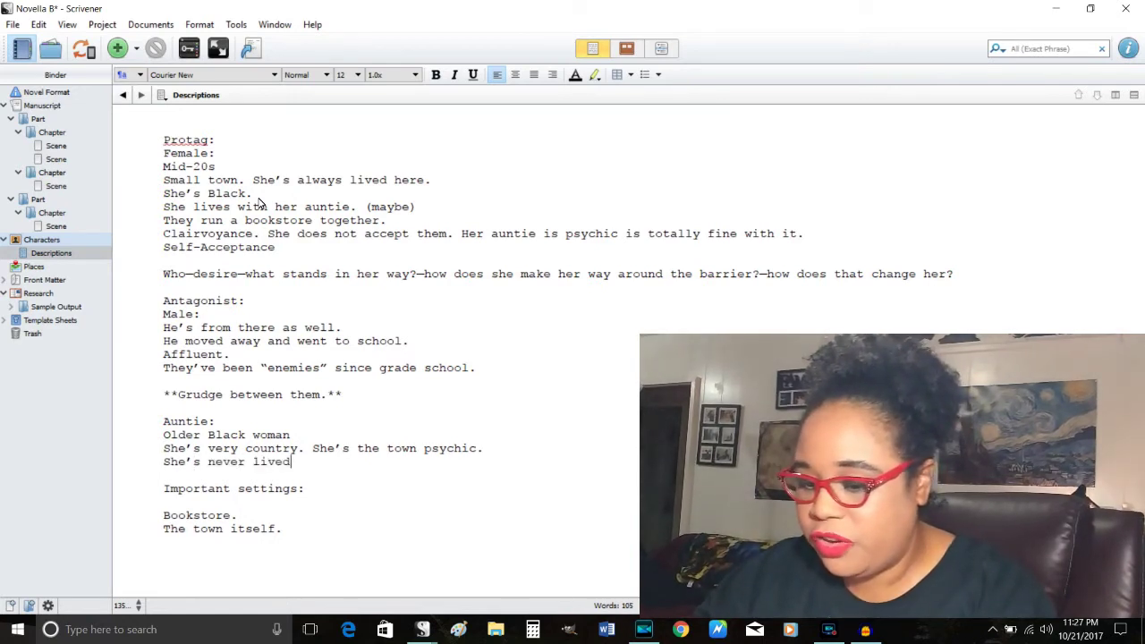
type(" anywhere else.")
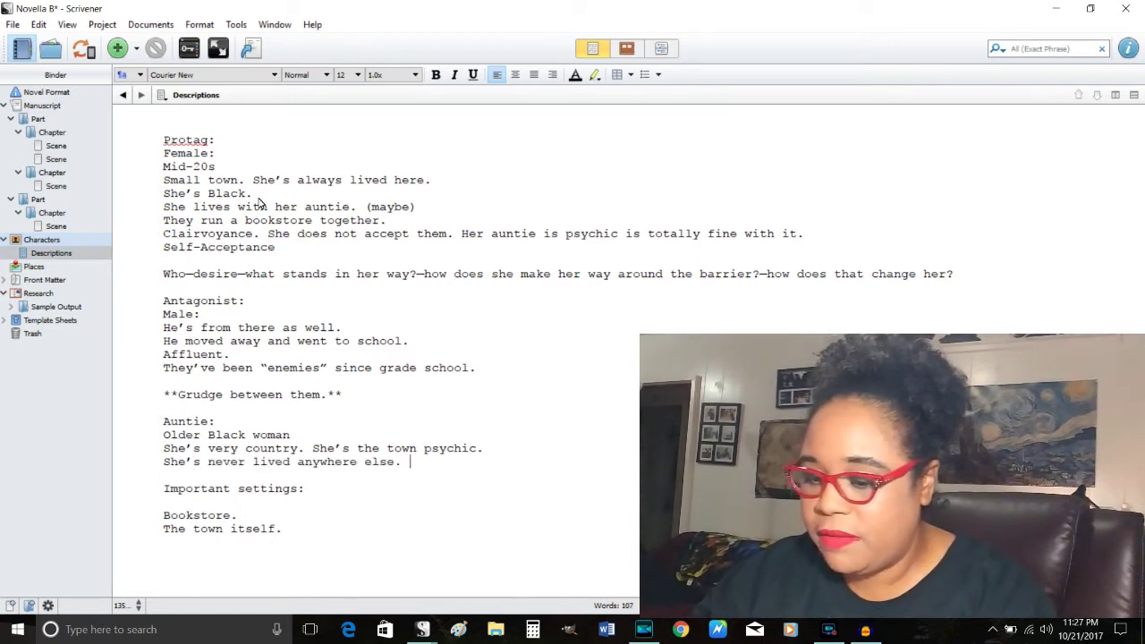
key("Return")
key("Return")
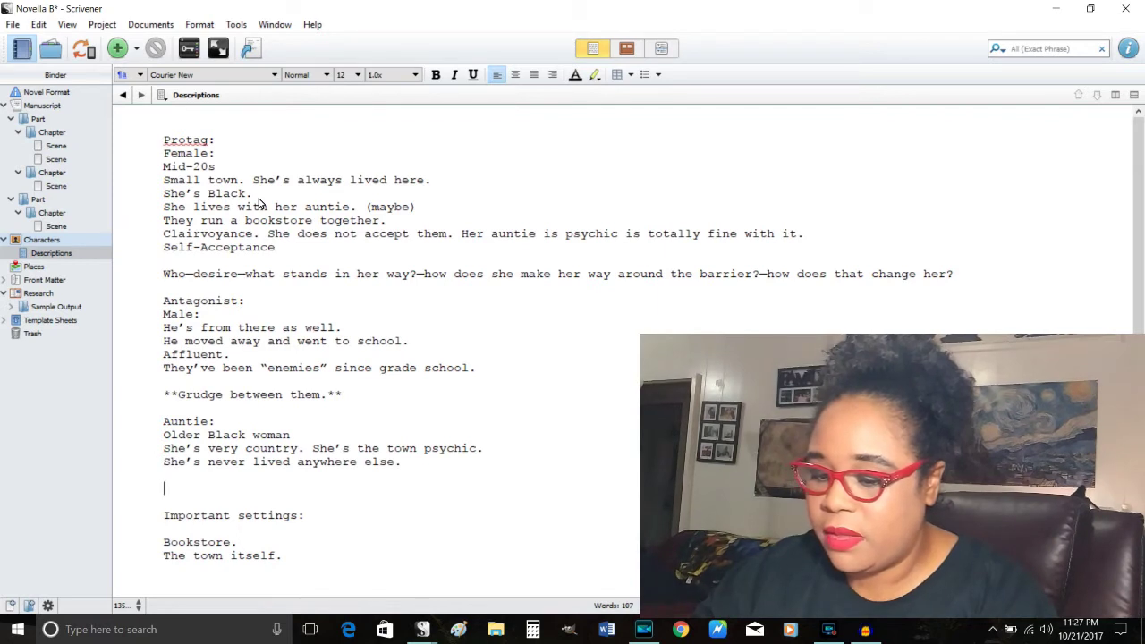
key("Up")
type("S")
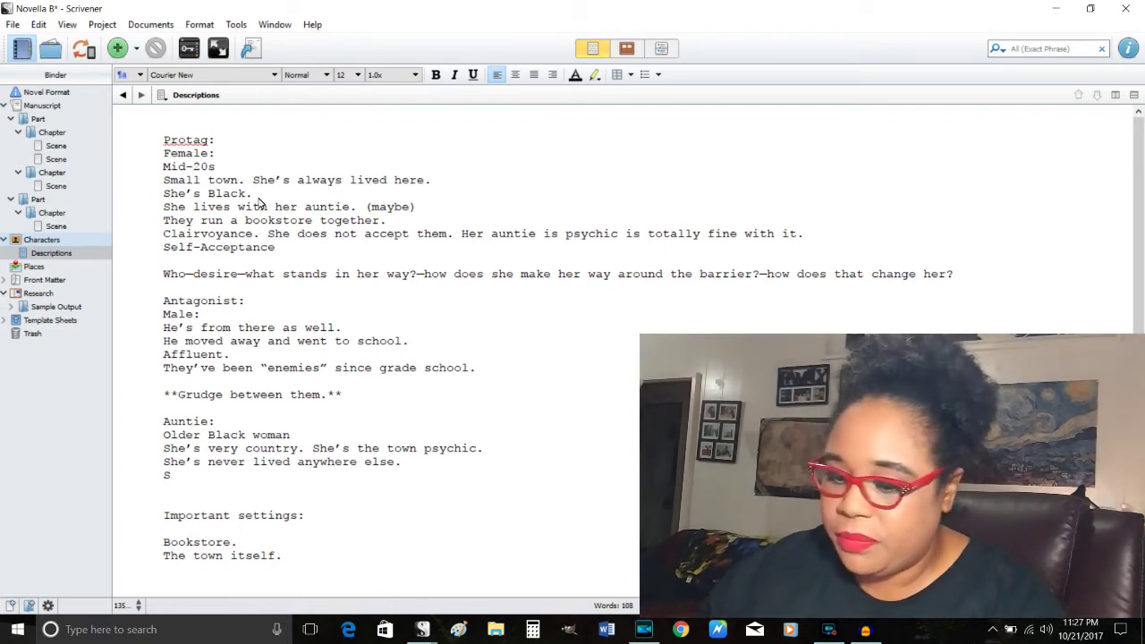
type("he’s ")
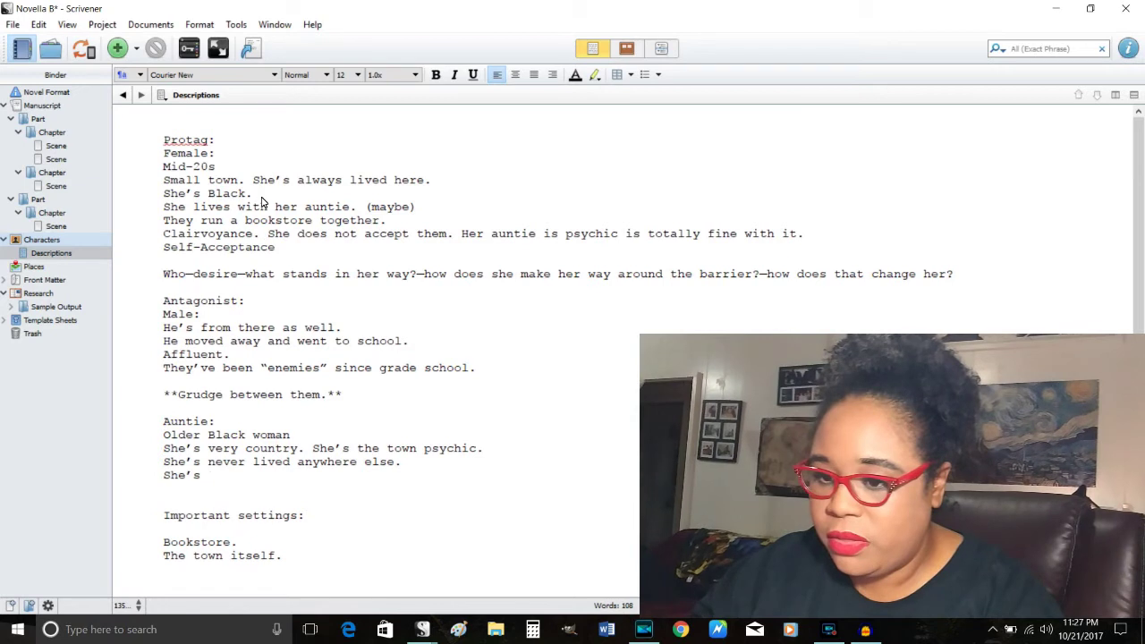
type("the sist")
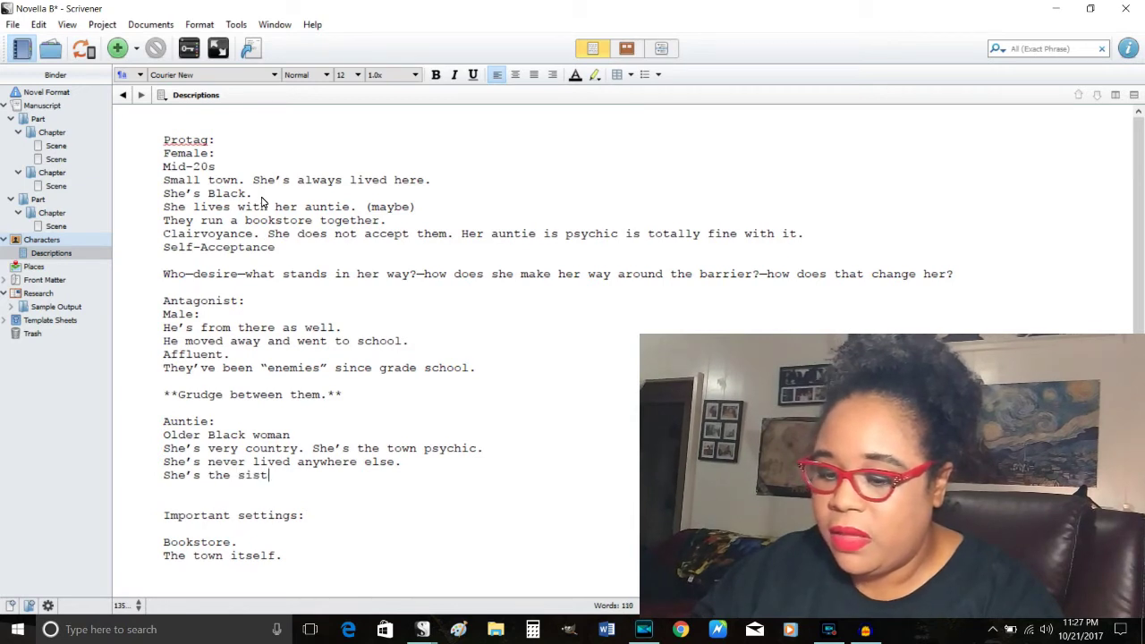
type("er of the ")
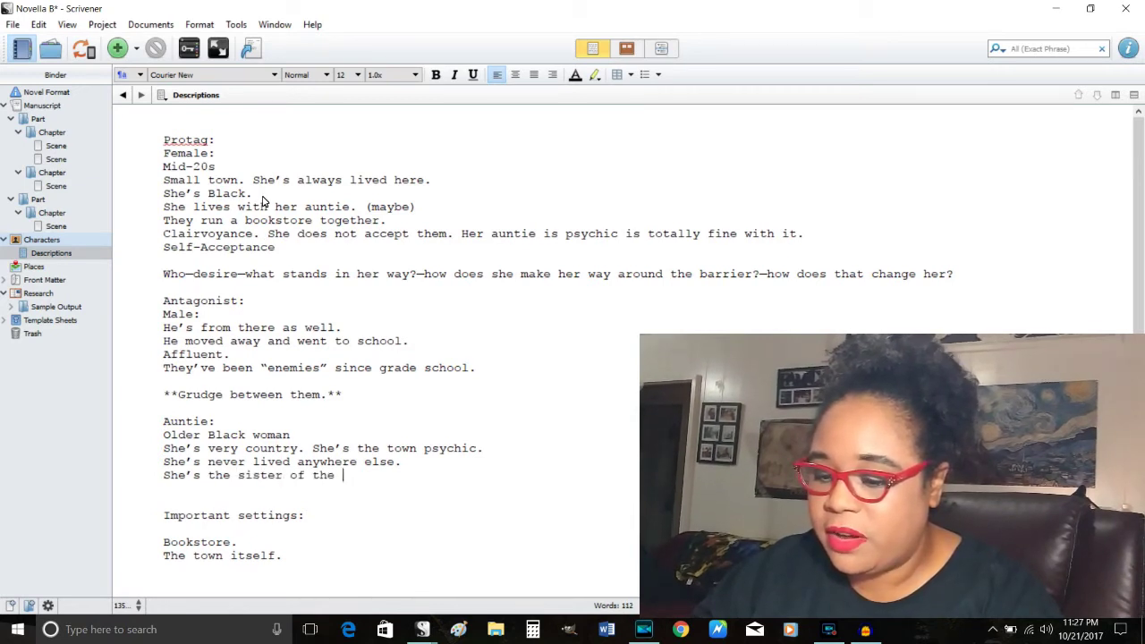
type("prot")
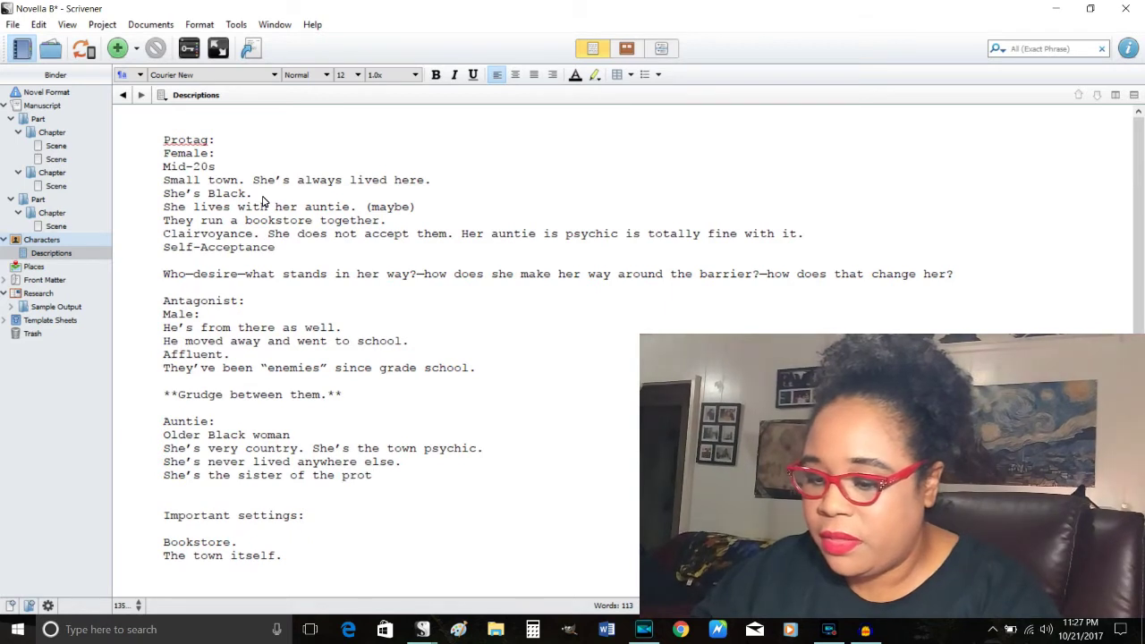
type("ag's father")
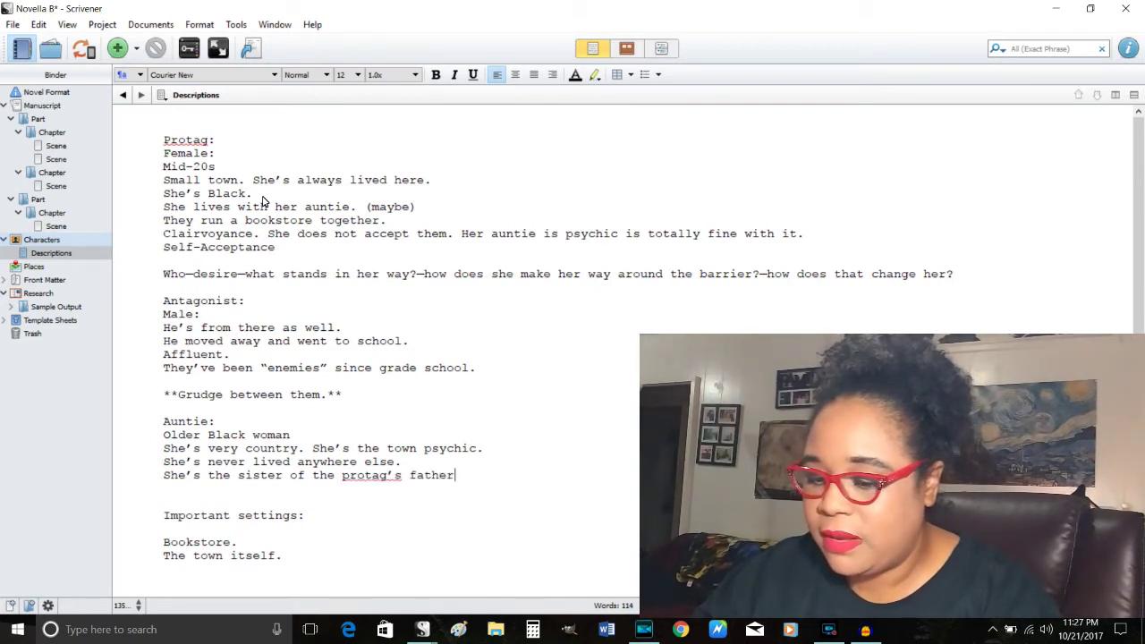
type(", who has ba")
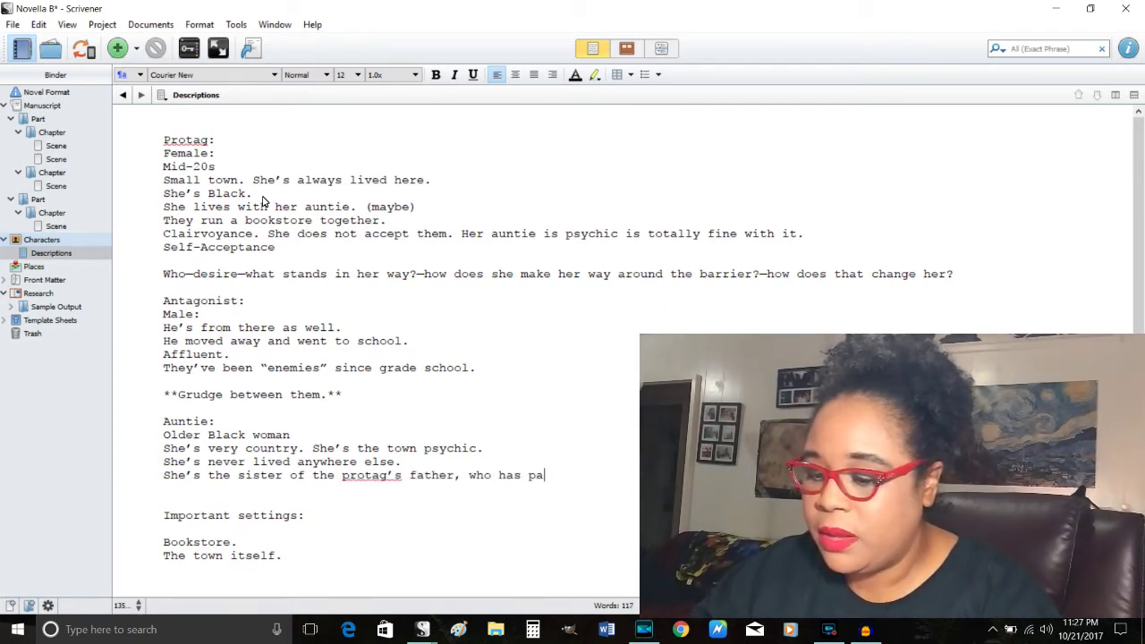
type("ssed away.")
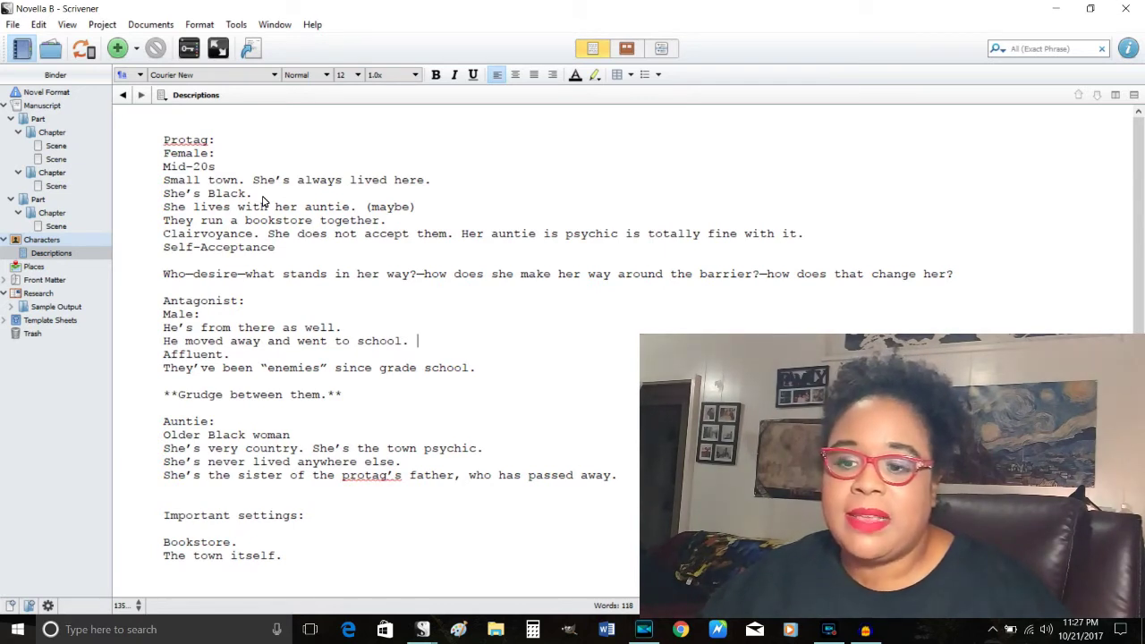
- Put a 'Novella: 17k-45k' line above Protag: and save with Ctrl+S
left_click(618, 273)
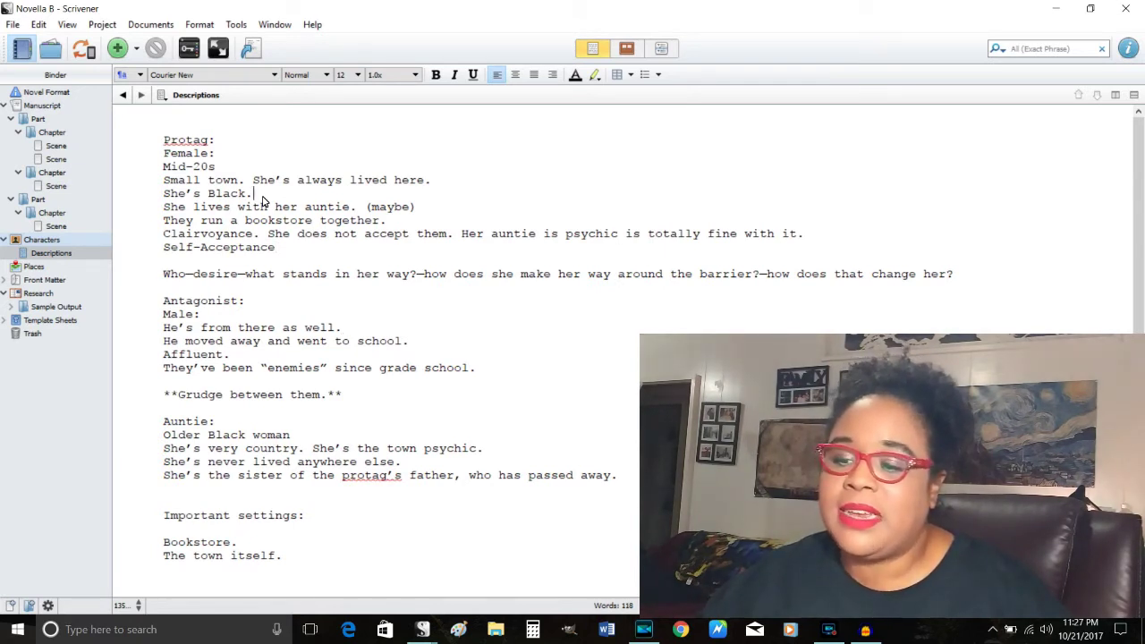
key("Return")
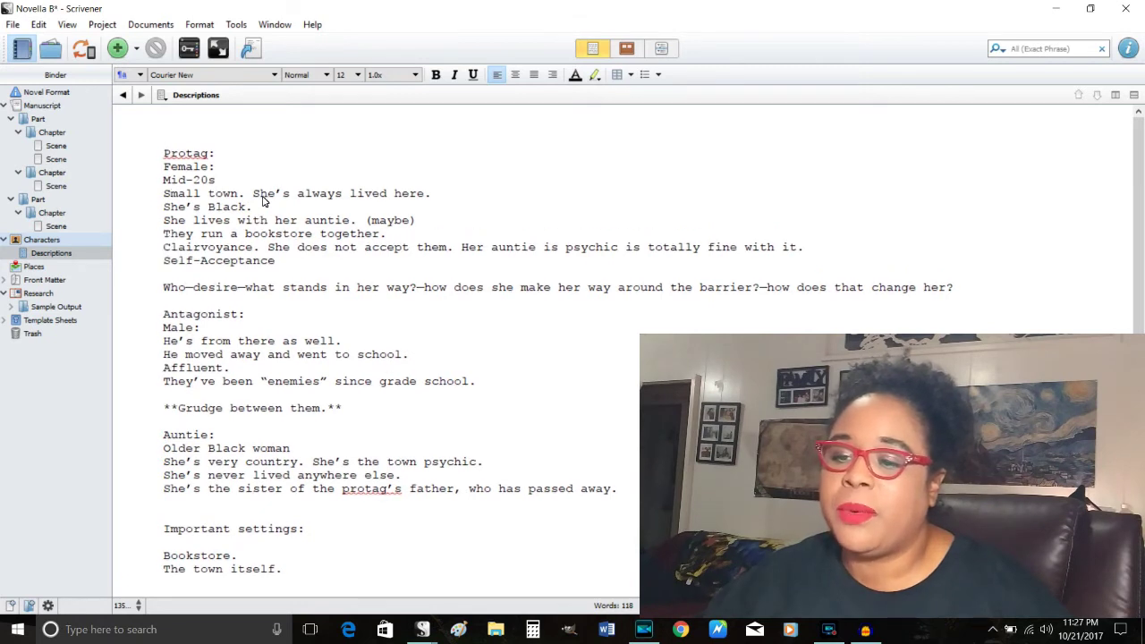
type("1")
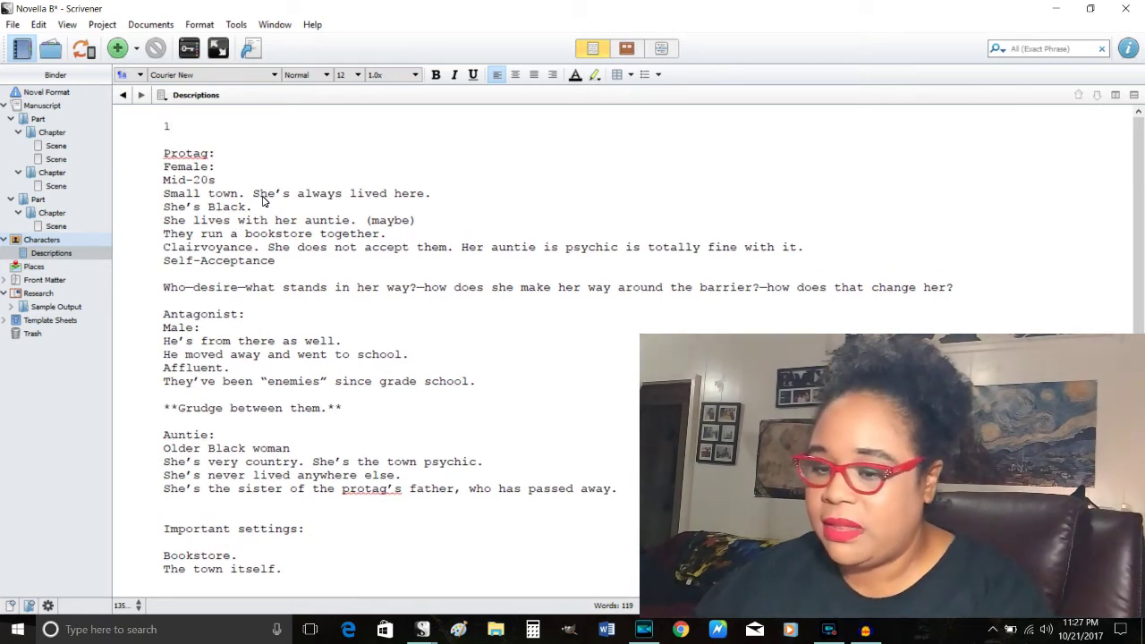
type("7k")
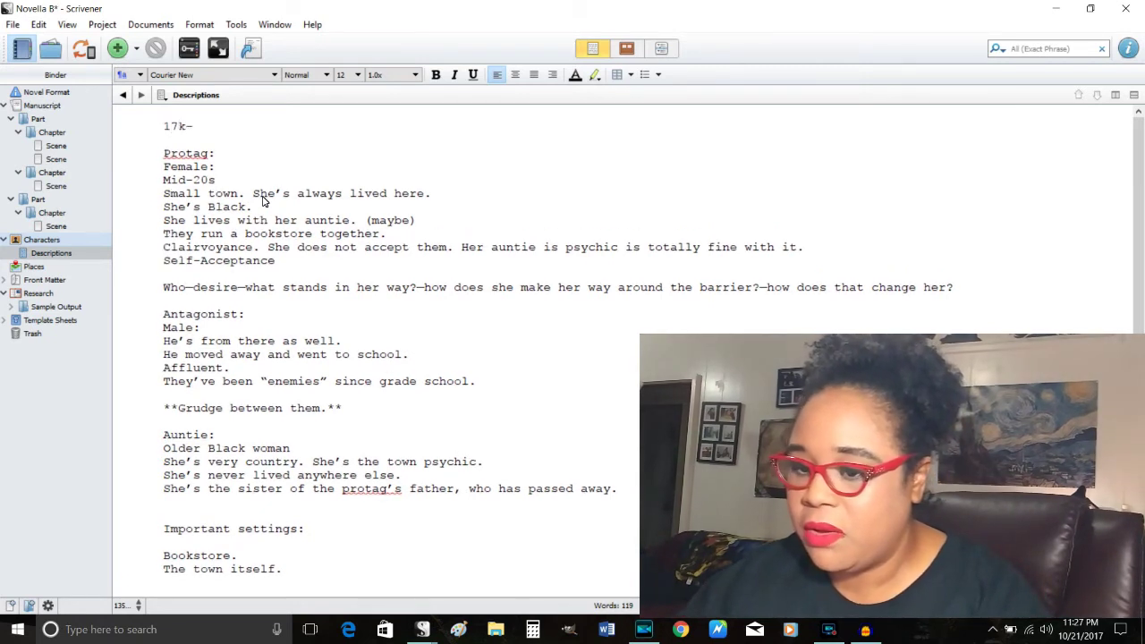
type("-45k")
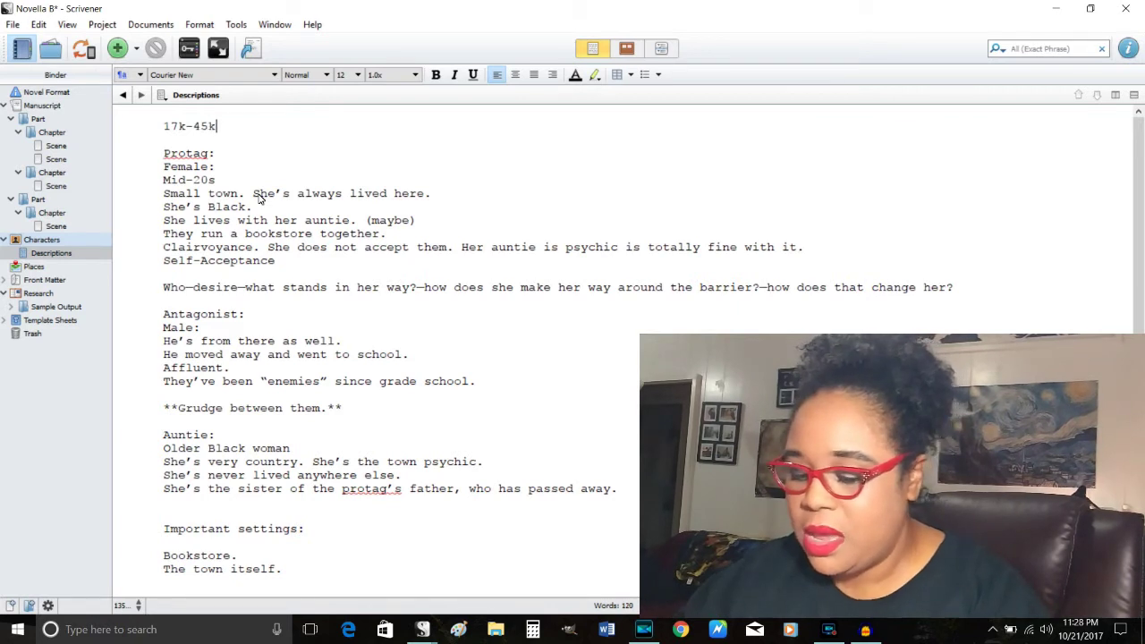
key("Home")
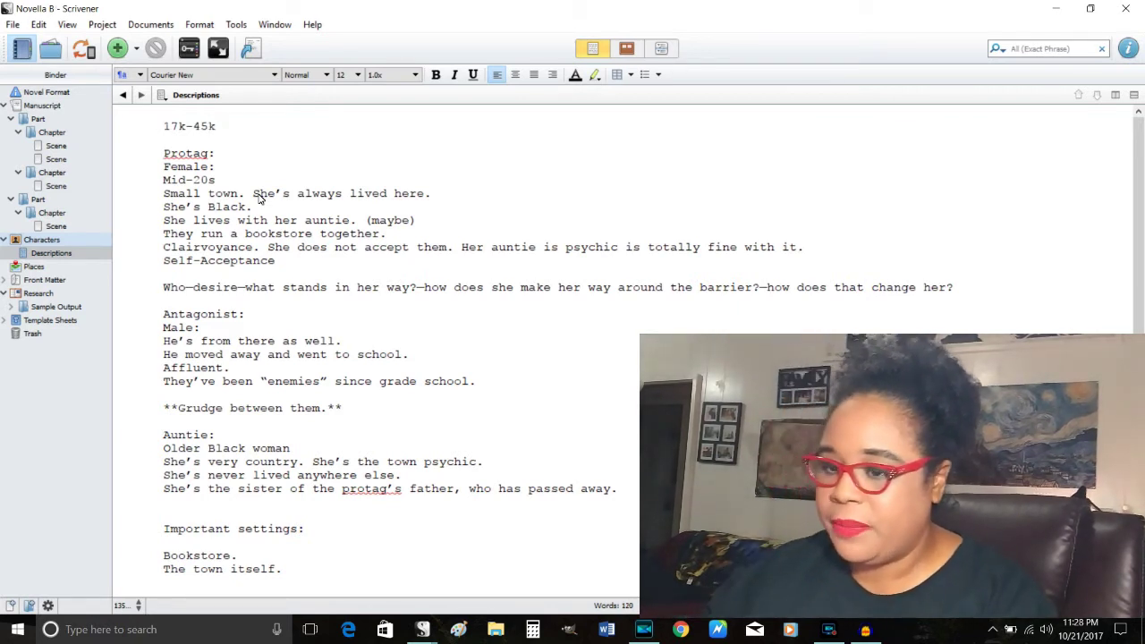
type("Novella")
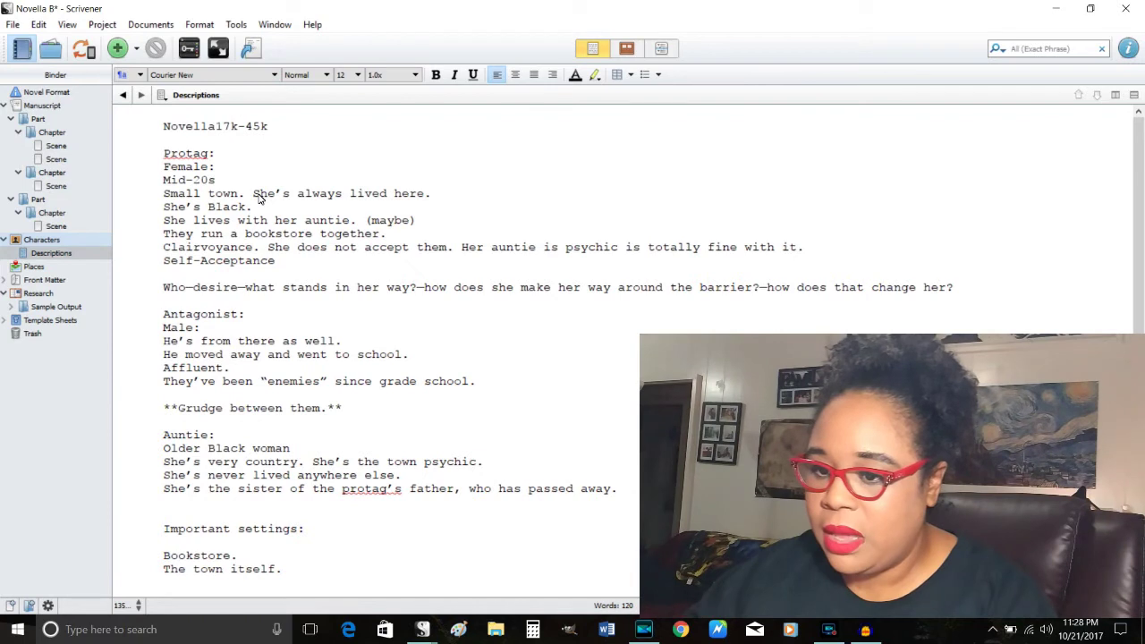
type(":")
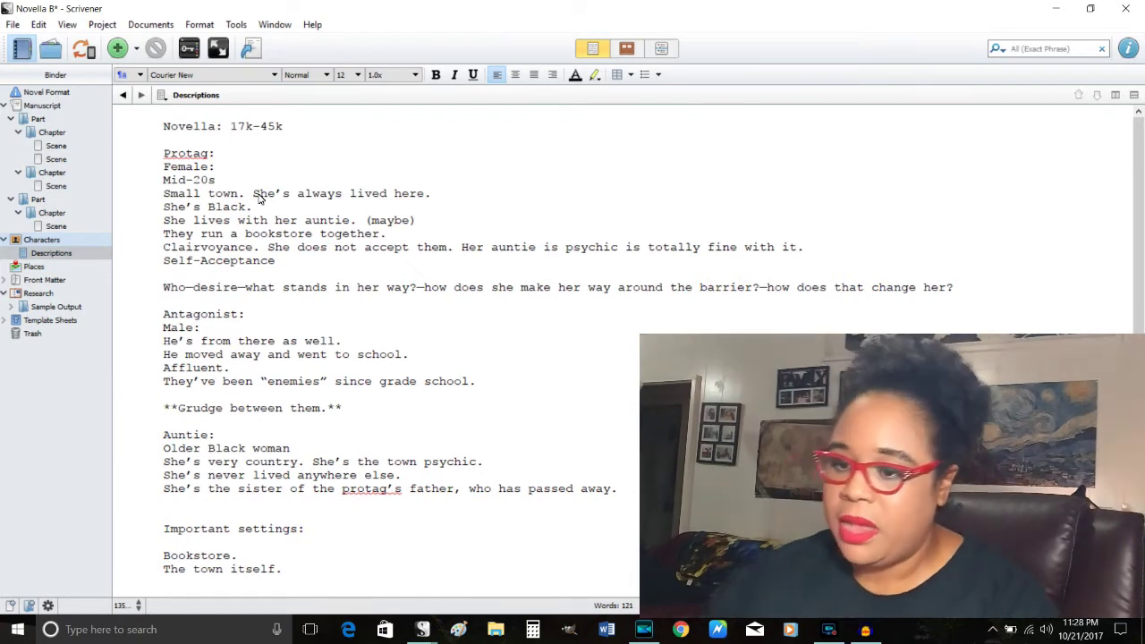
key("ctrl+s")
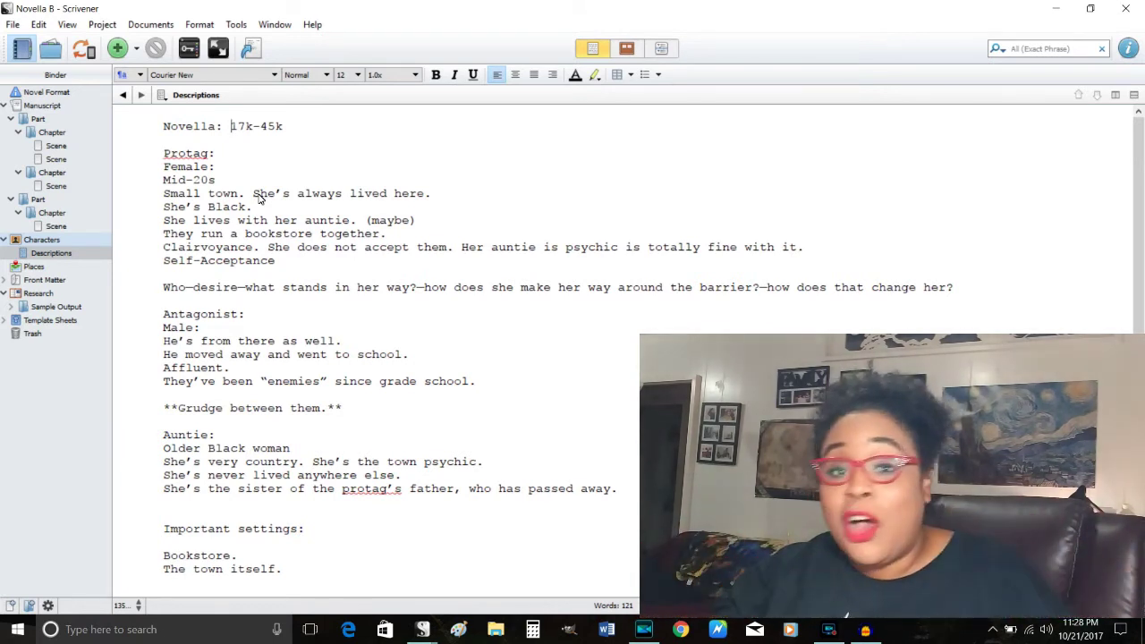
key("Down")
key("Down")
key("Down")
key("Down")
key("Down")
key("Down")
key("Down")
key("Down")
key("Down")
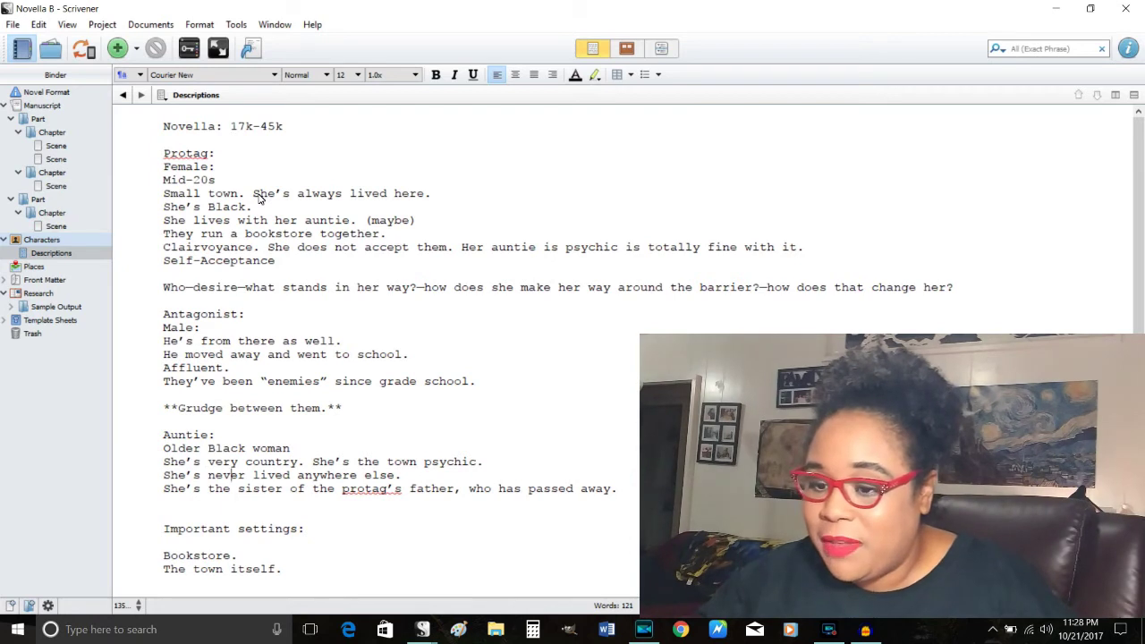
- Delete one of the blank lines directly above 'Important settings:'
key("Down")
key("Down")
key("Down")
key("Down")
key("Down")
key("Down")
key("Down")
key("Down")
key("Down")
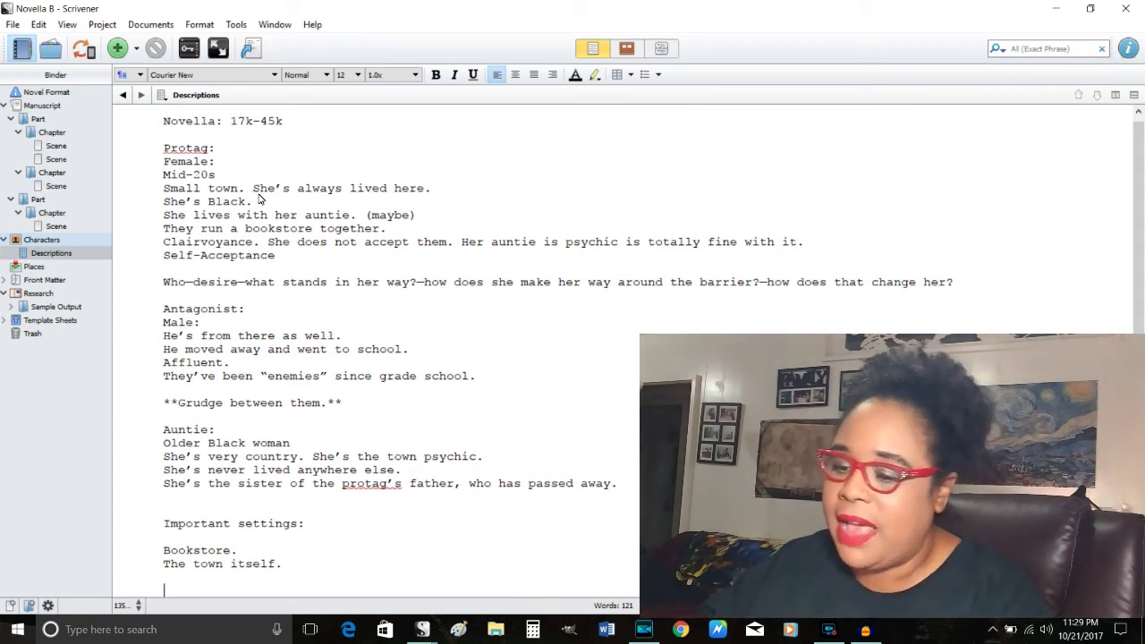
key("Up")
key("Up")
key("Up")
key("Up")
key("Up")
key("Up")
key("Up")
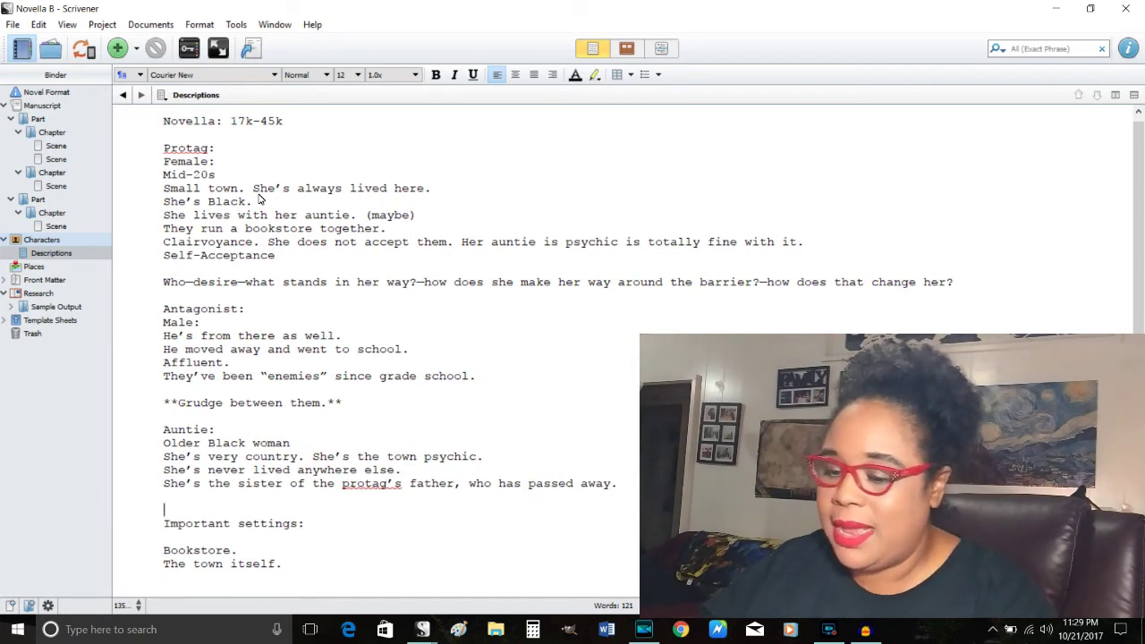
key("Delete")
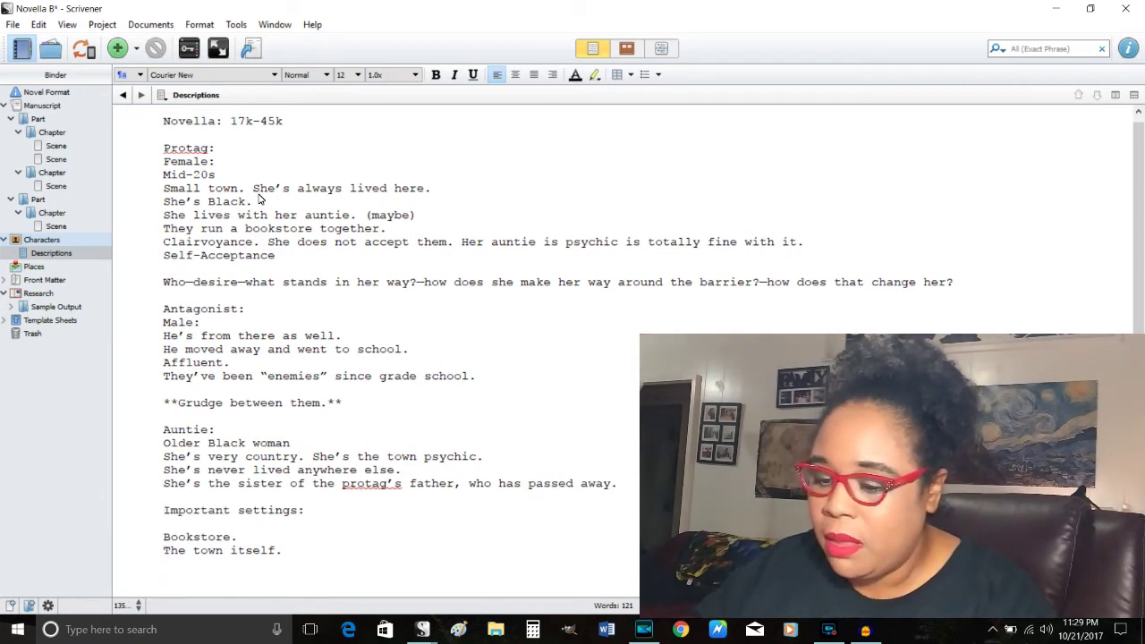
key("Down")
key("Down")
key("Down")
key("Down")
key("Down")
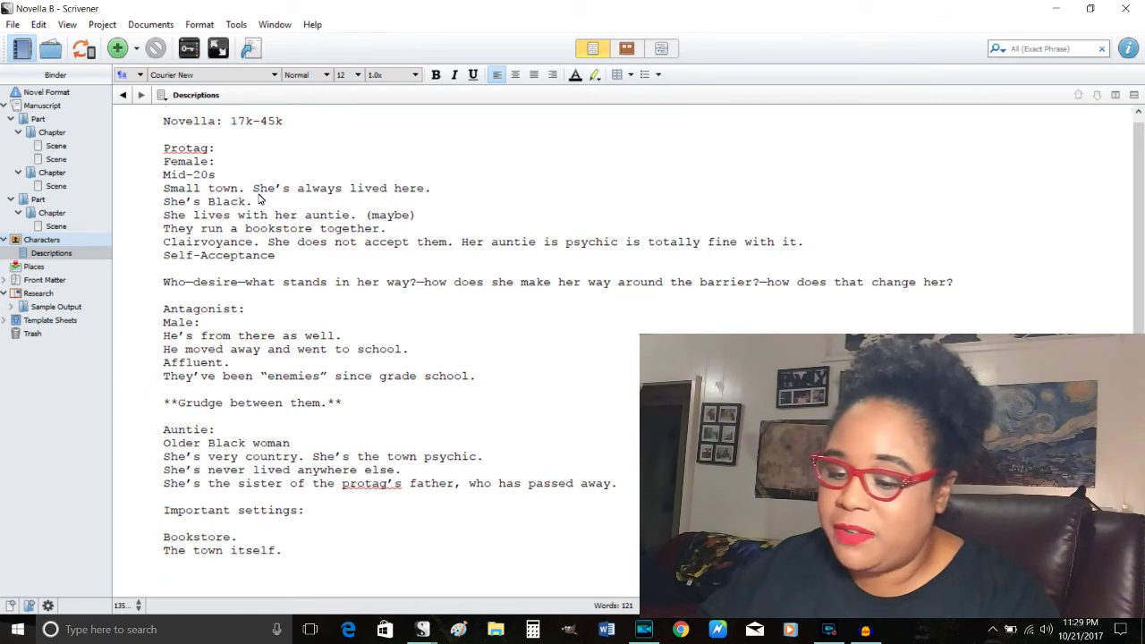